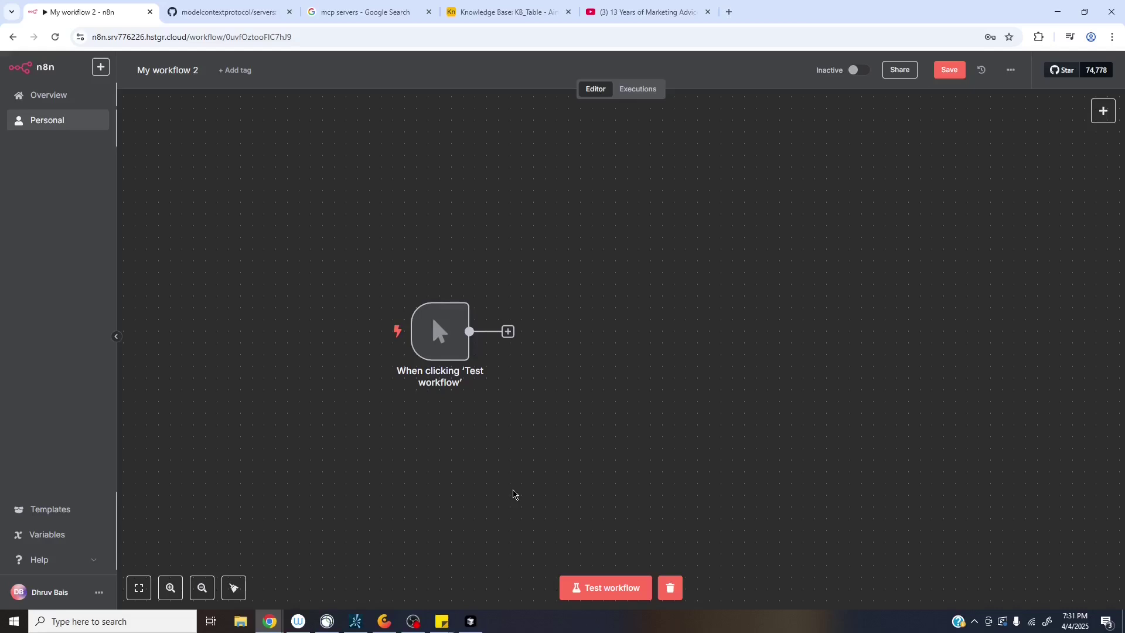
Step: Add an MCP Client node with the List available tools action and look over its credential choices
right_click(607, 345)
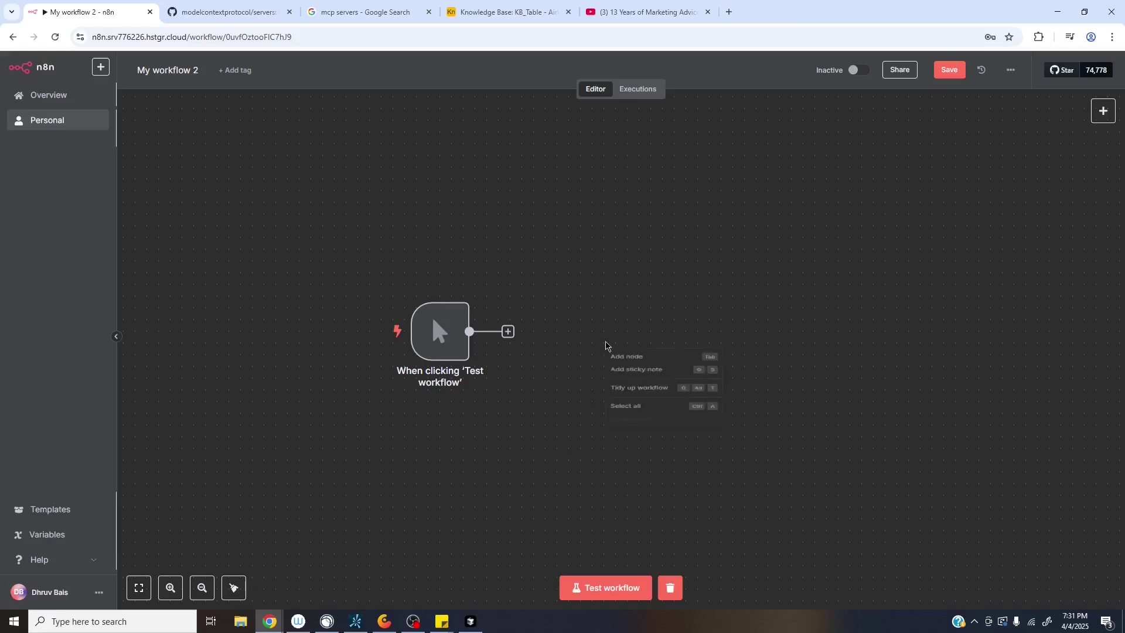
click(628, 360)
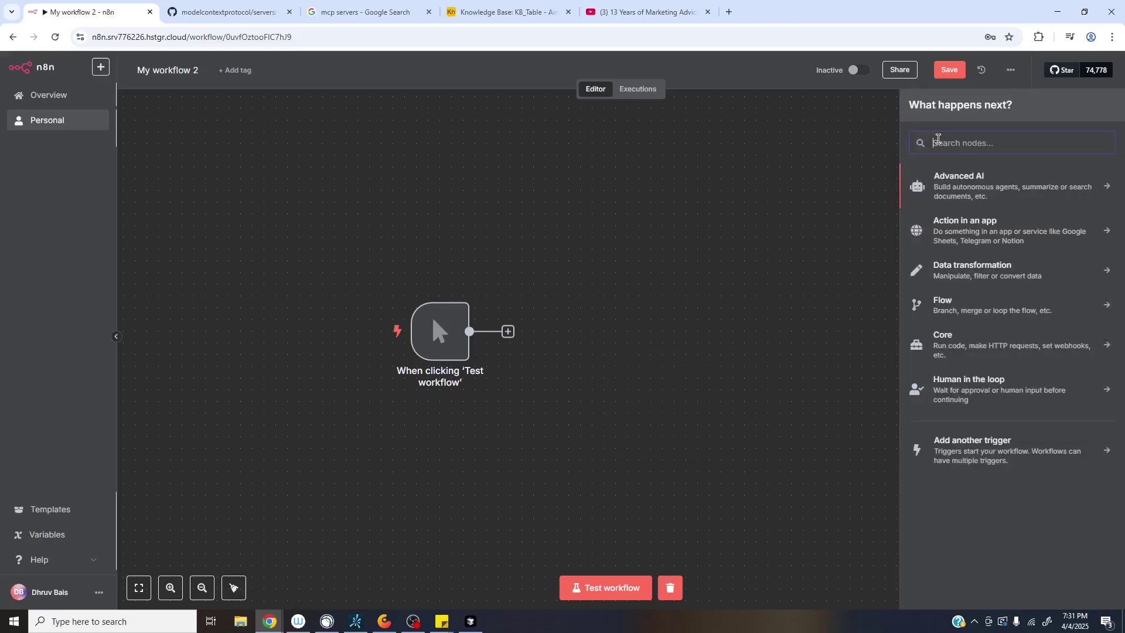
text(mcp)
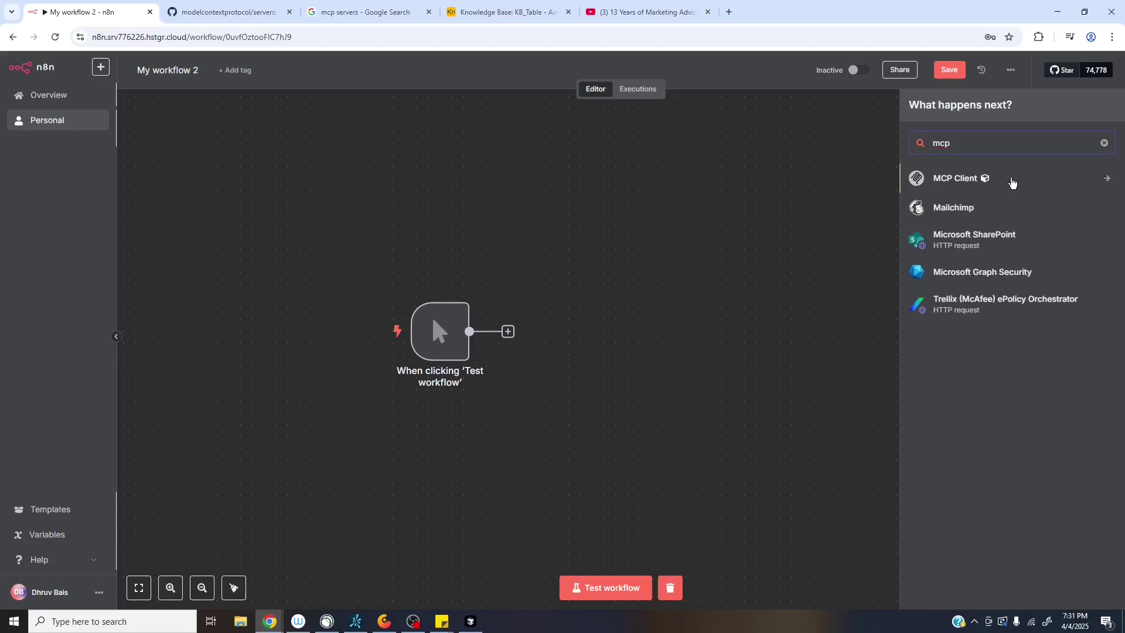
click(1011, 182)
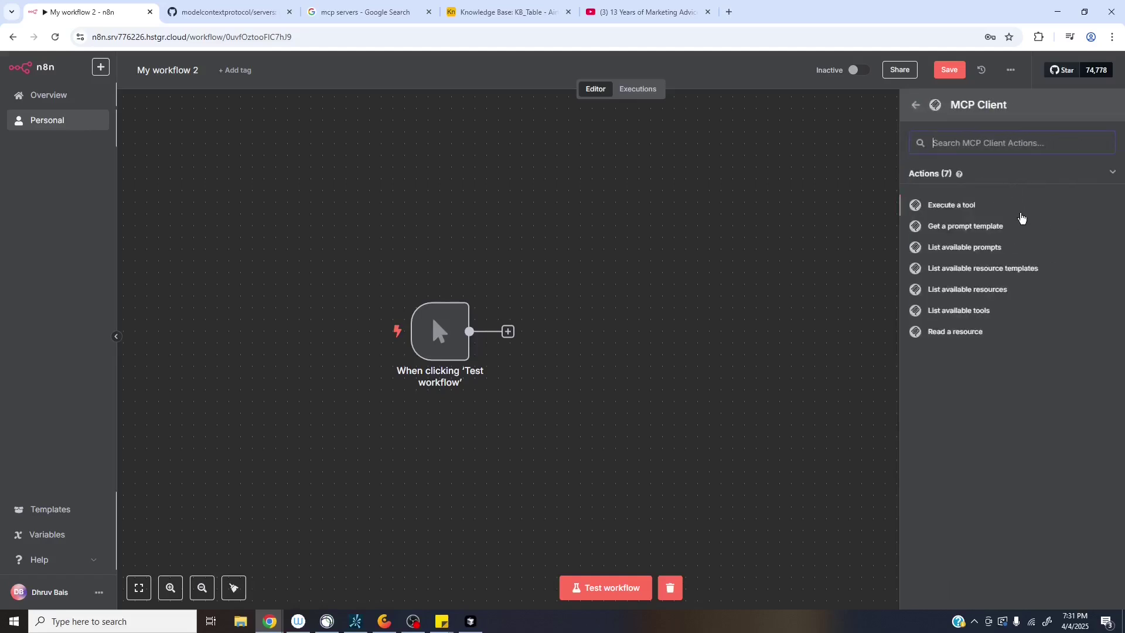
click(1011, 310)
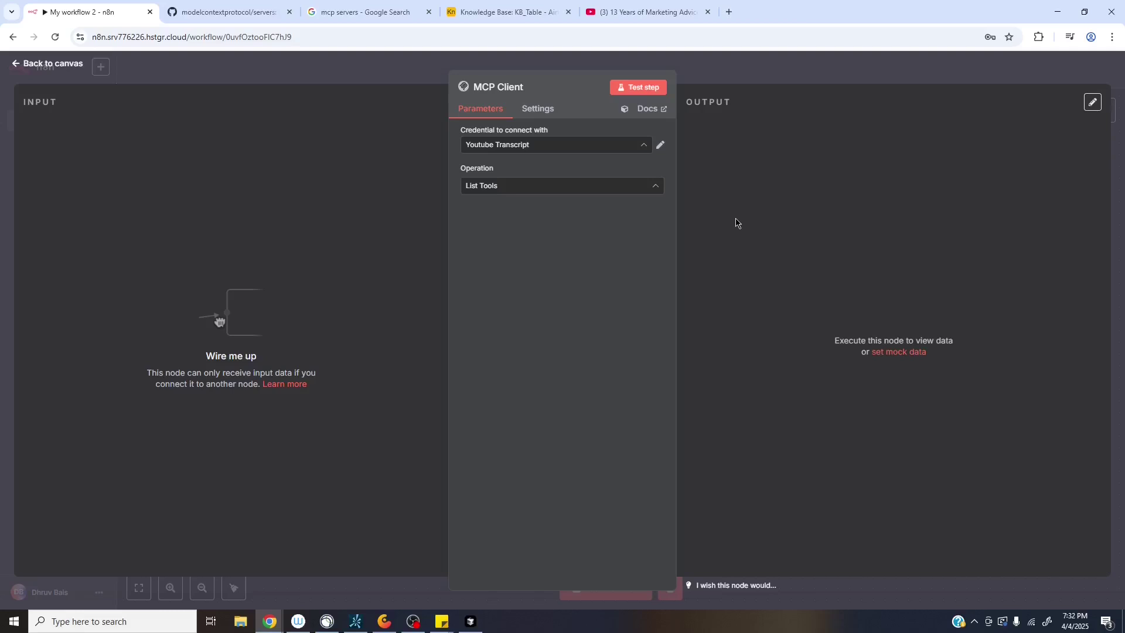
click(642, 151)
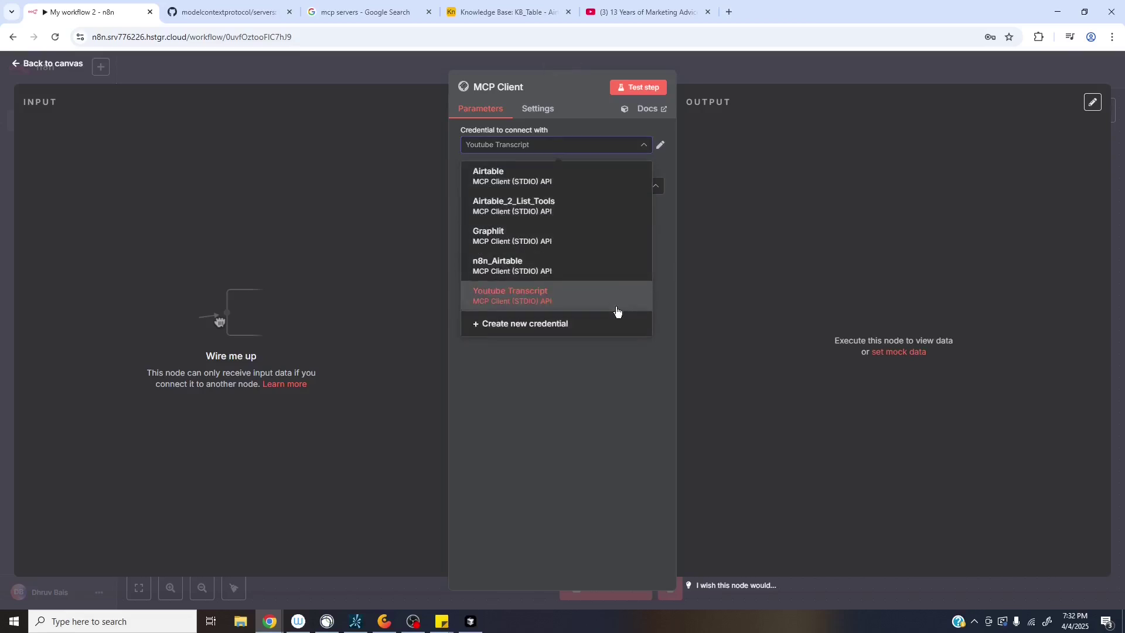
click(613, 408)
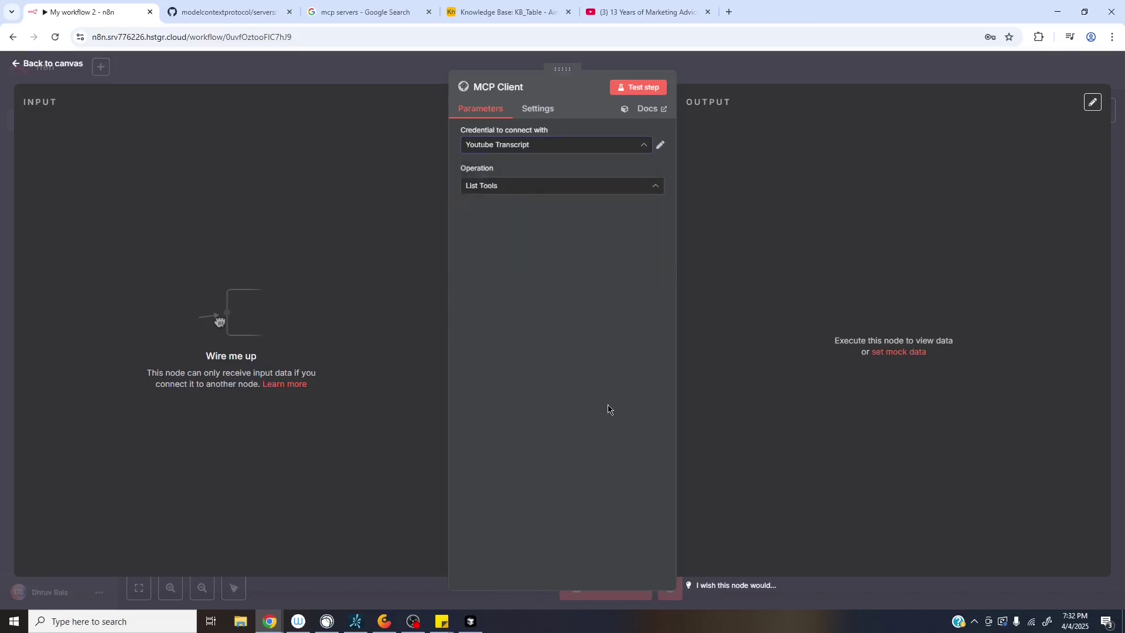
Step: Examine the Model Context Protocol servers repository on GitHub, covering its reference servers, official integrations and the note on community servers
click(206, 6)
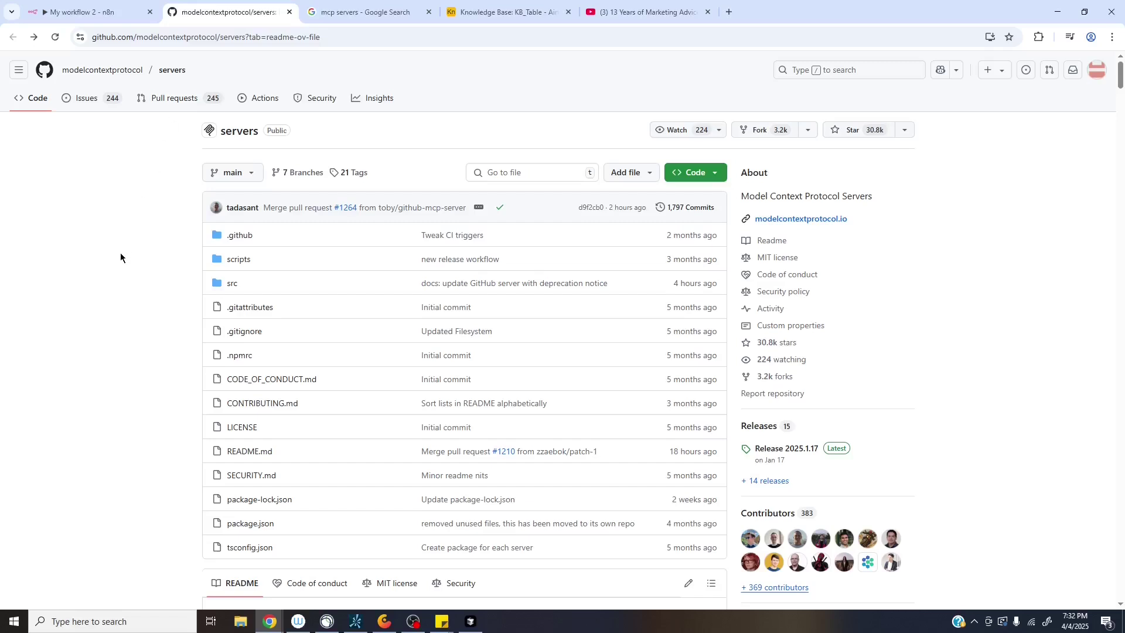
click(360, 12)
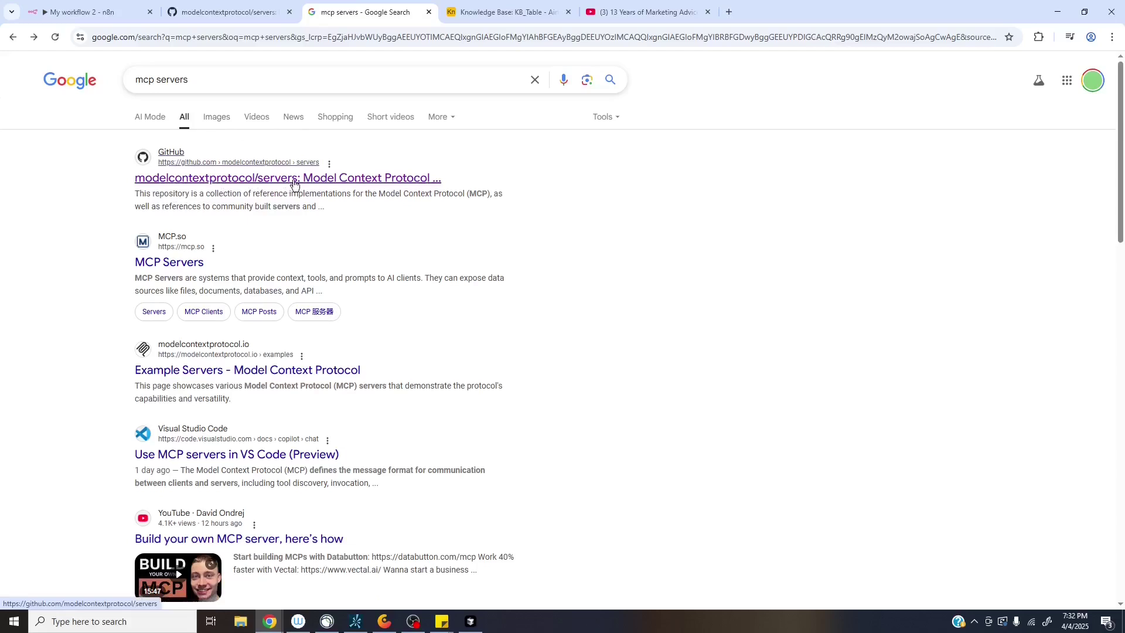
click(216, 6)
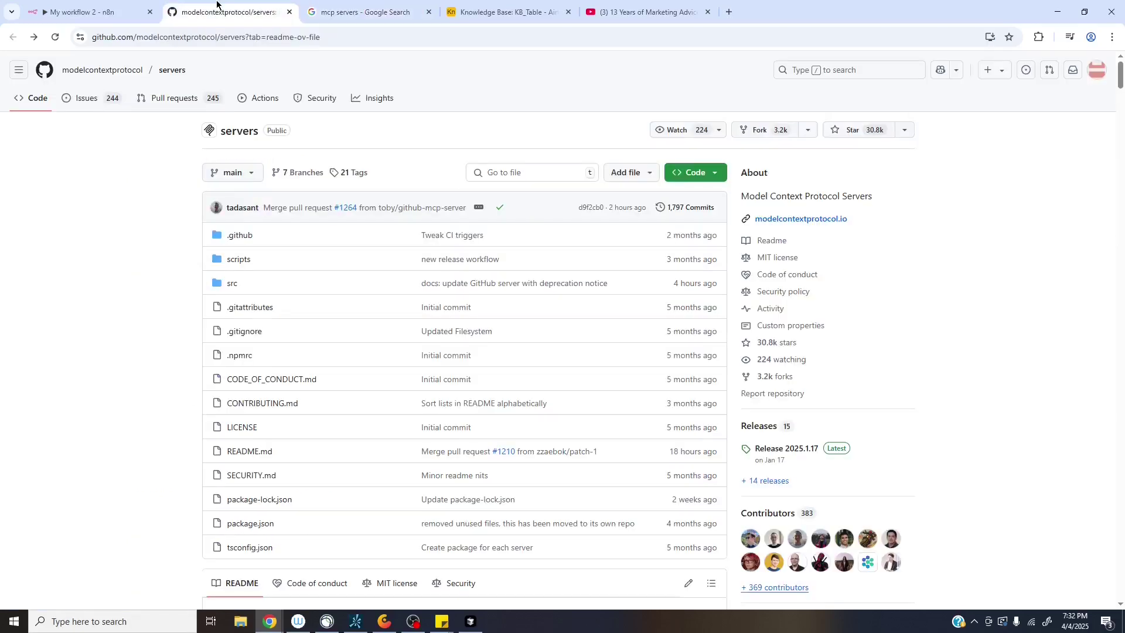
scroll(117, 287, down, 9)
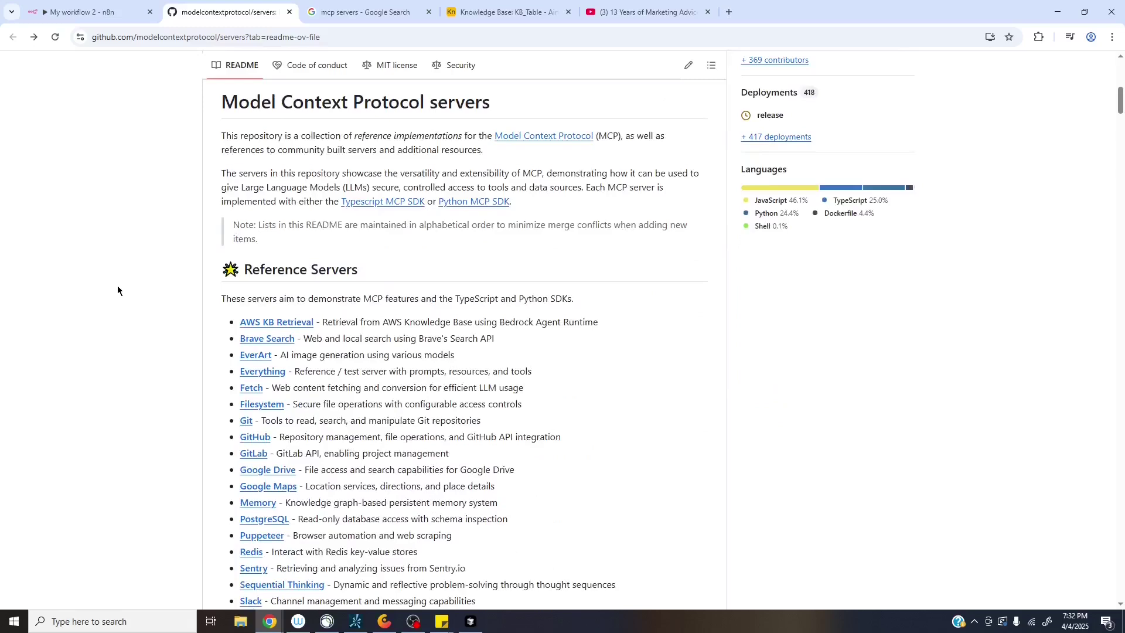
scroll(118, 286, down, 2)
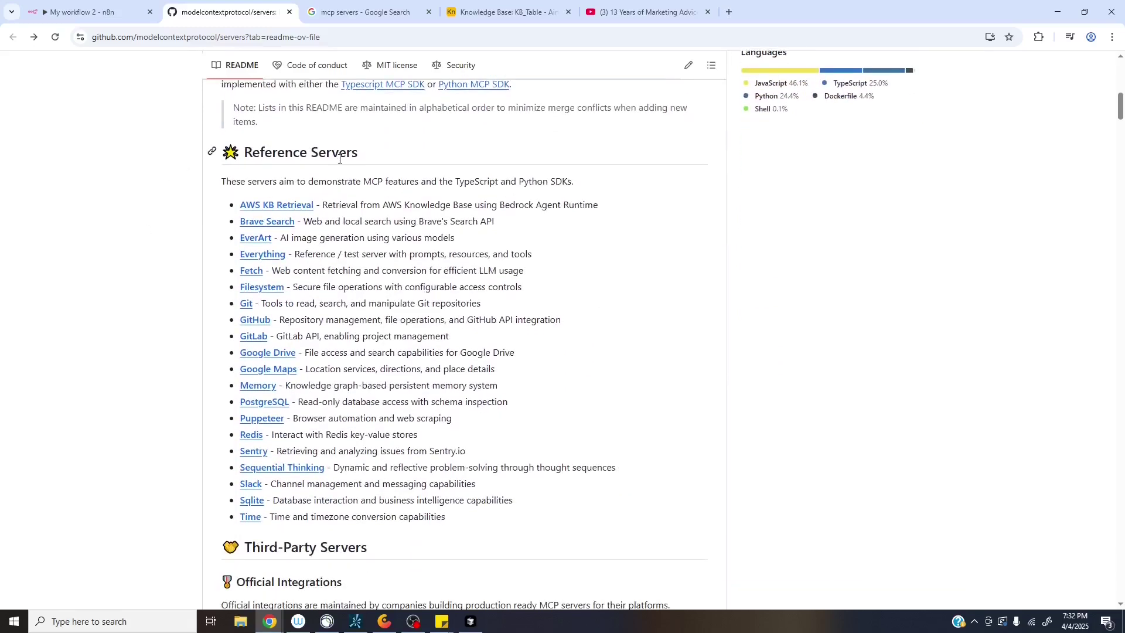
scroll(151, 344, down, 7)
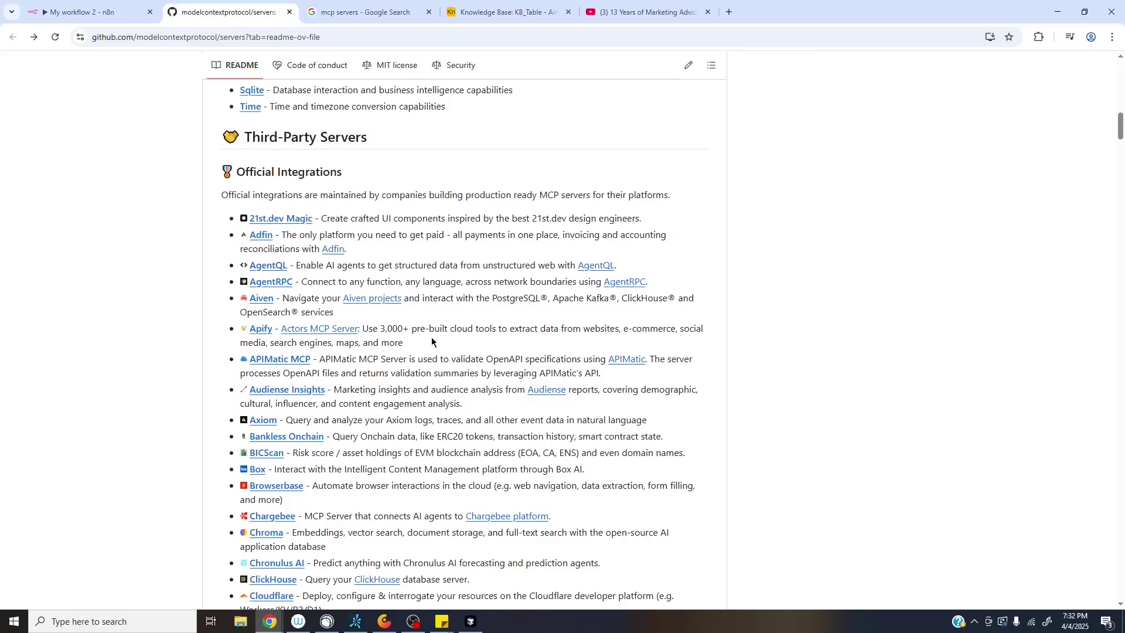
scroll(493, 354, down, 2)
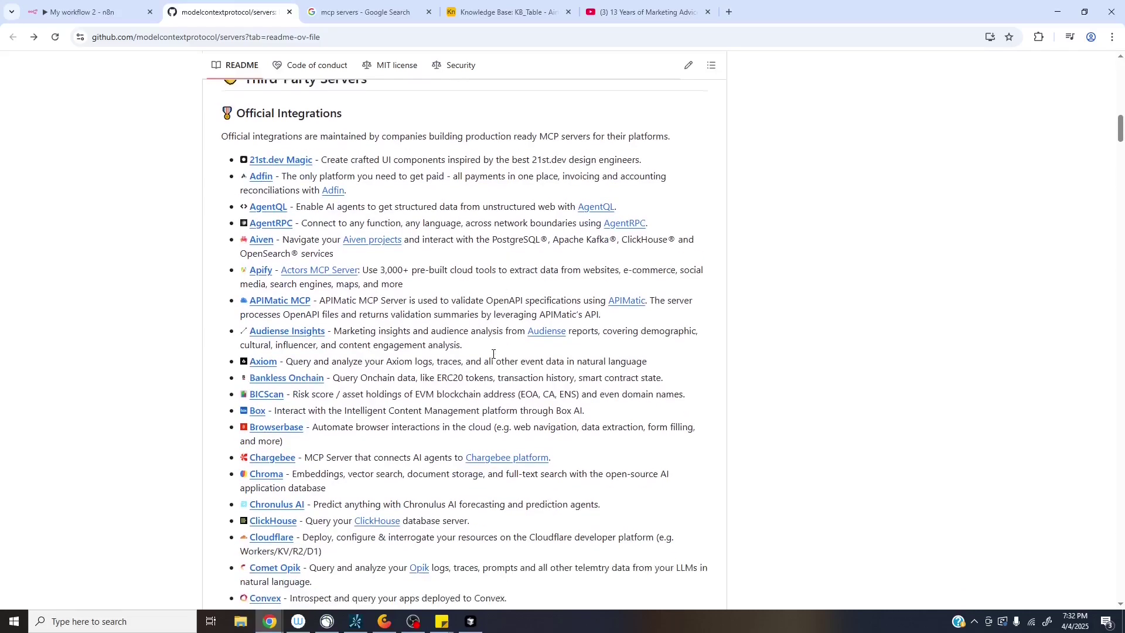
scroll(493, 354, down, 2)
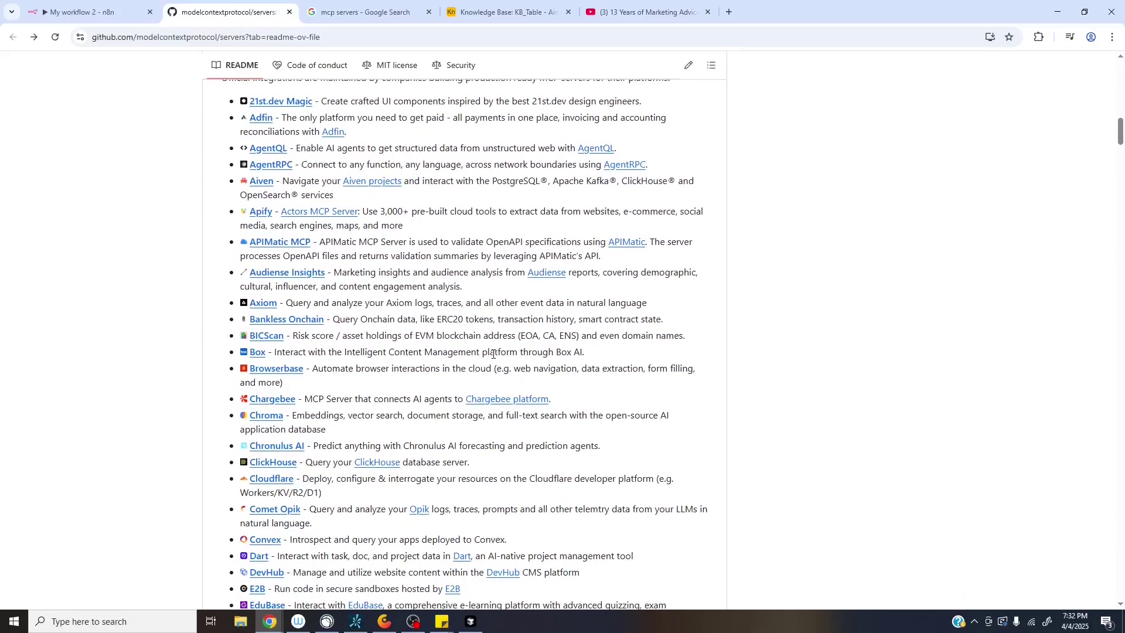
scroll(493, 354, down, 20)
scroll(493, 354, down, 4)
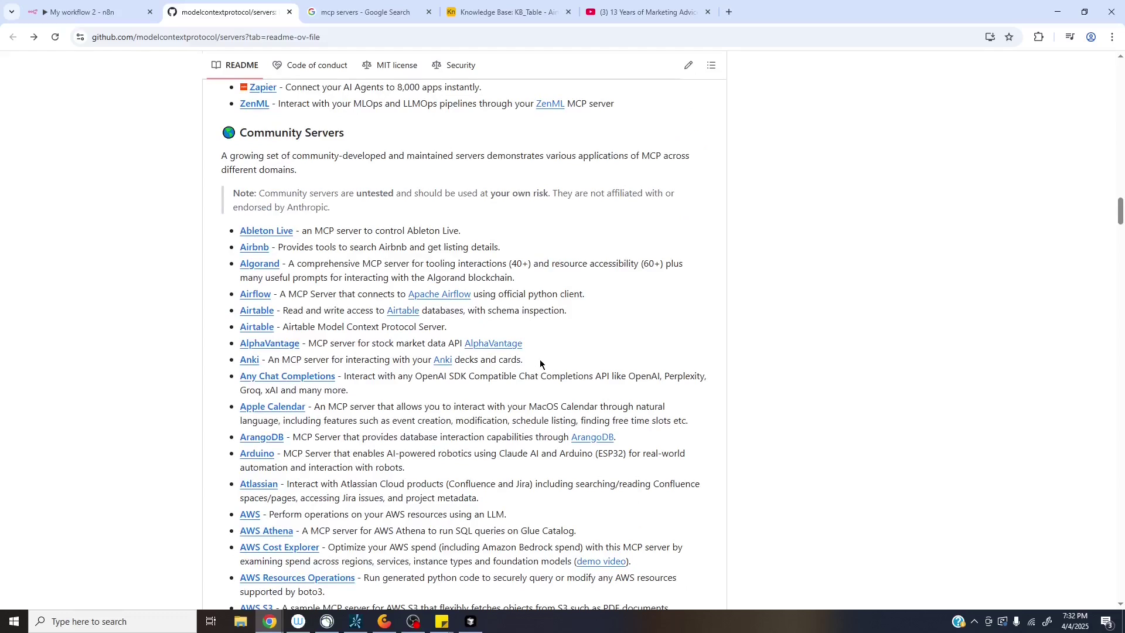
triple_click(364, 194)
triple_click(486, 191)
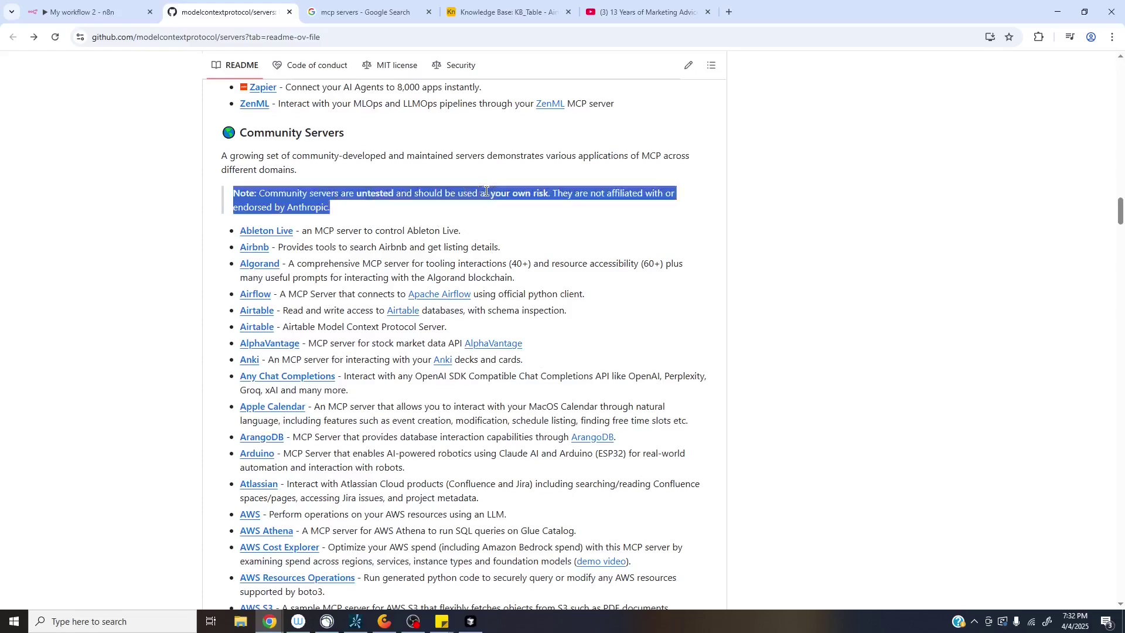
scroll(515, 211, up, 2)
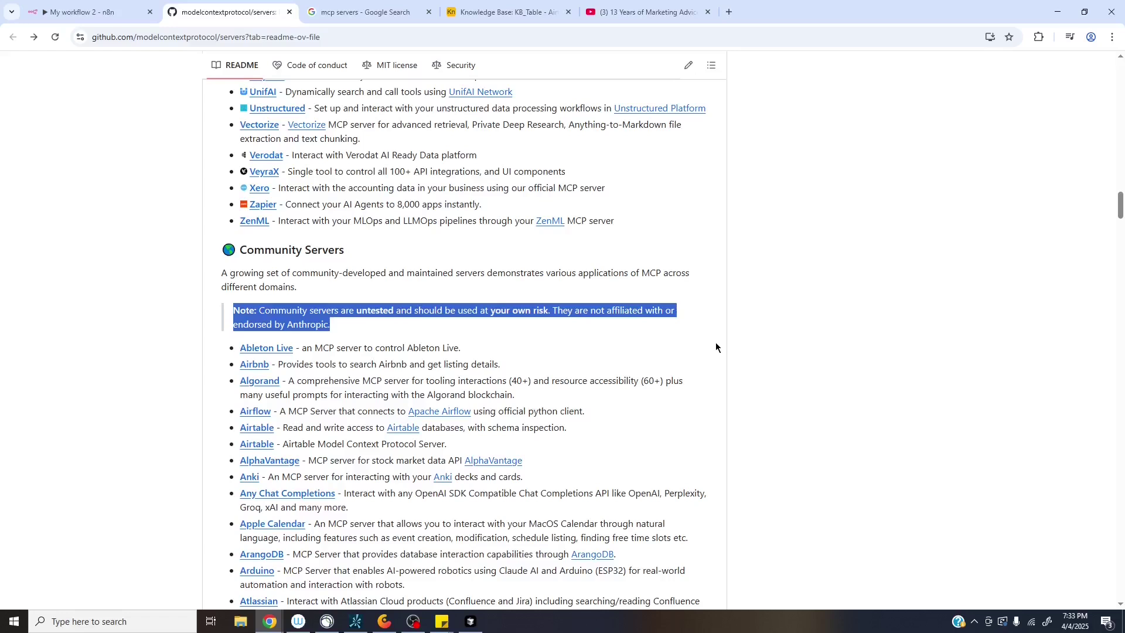
Step: Open the community Airtable server with read and write access and find the Usage configuration in its README
triple_click(334, 426)
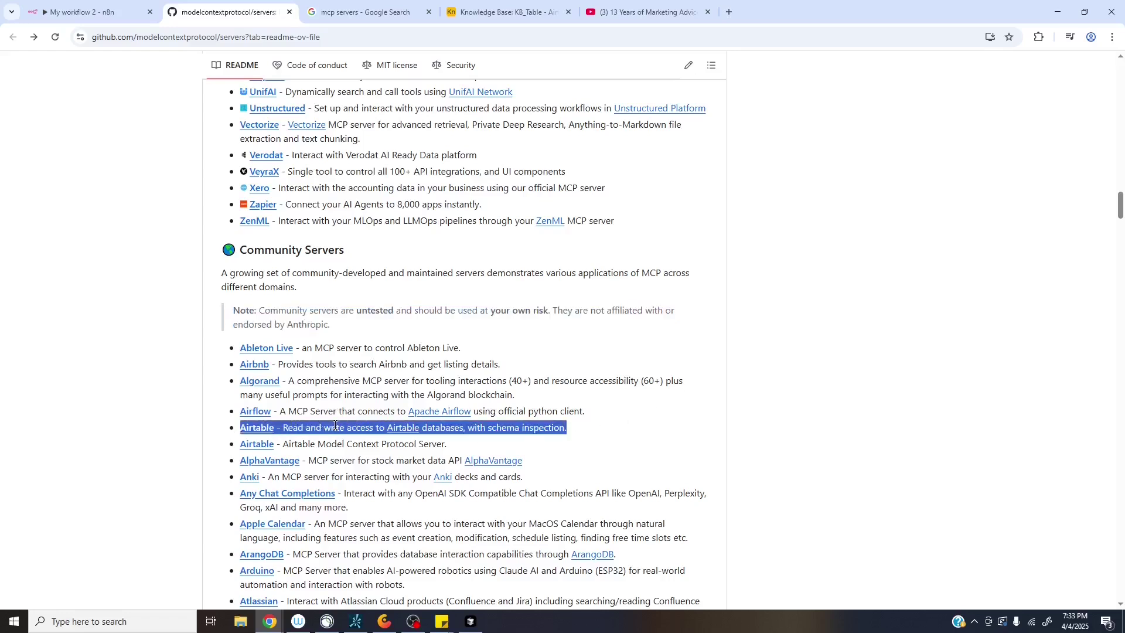
click(264, 432)
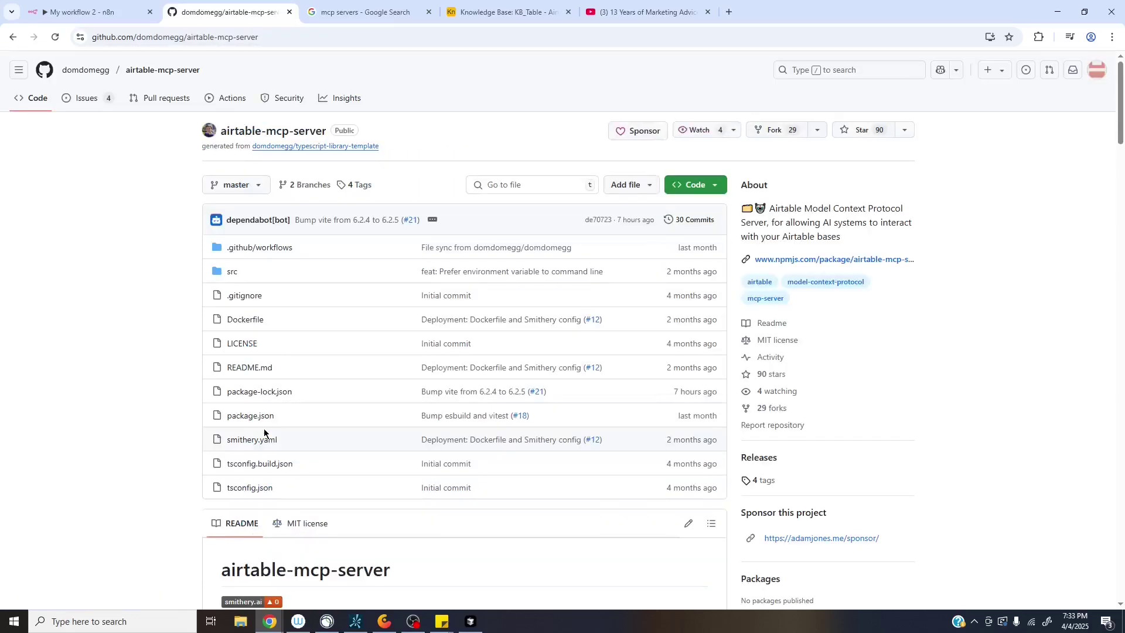
scroll(264, 433, down, 15)
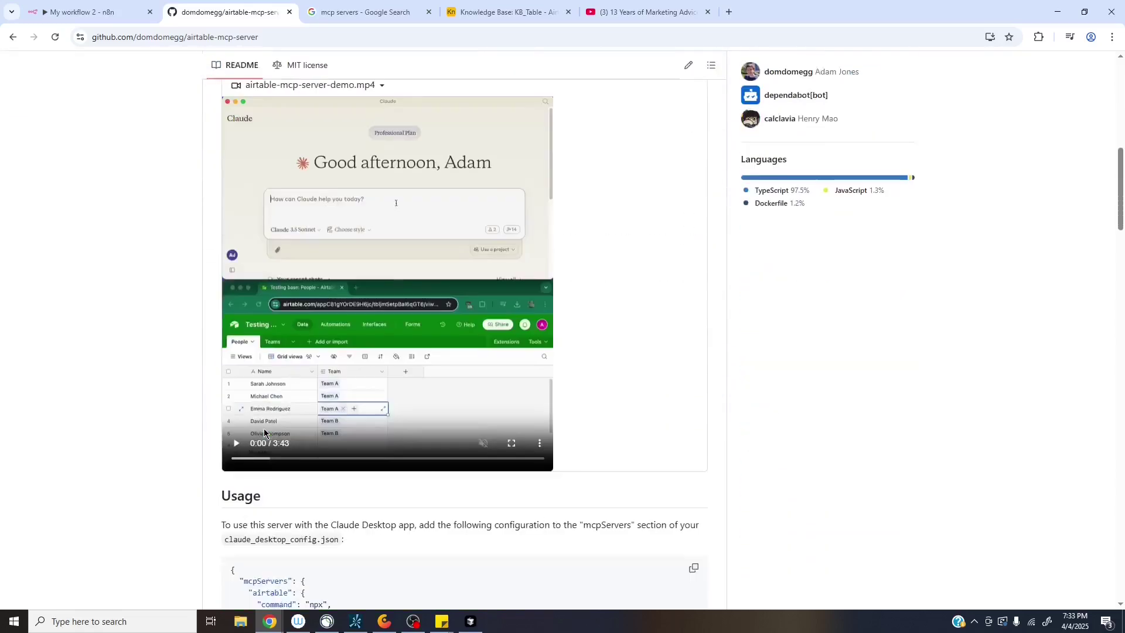
scroll(263, 432, down, 1)
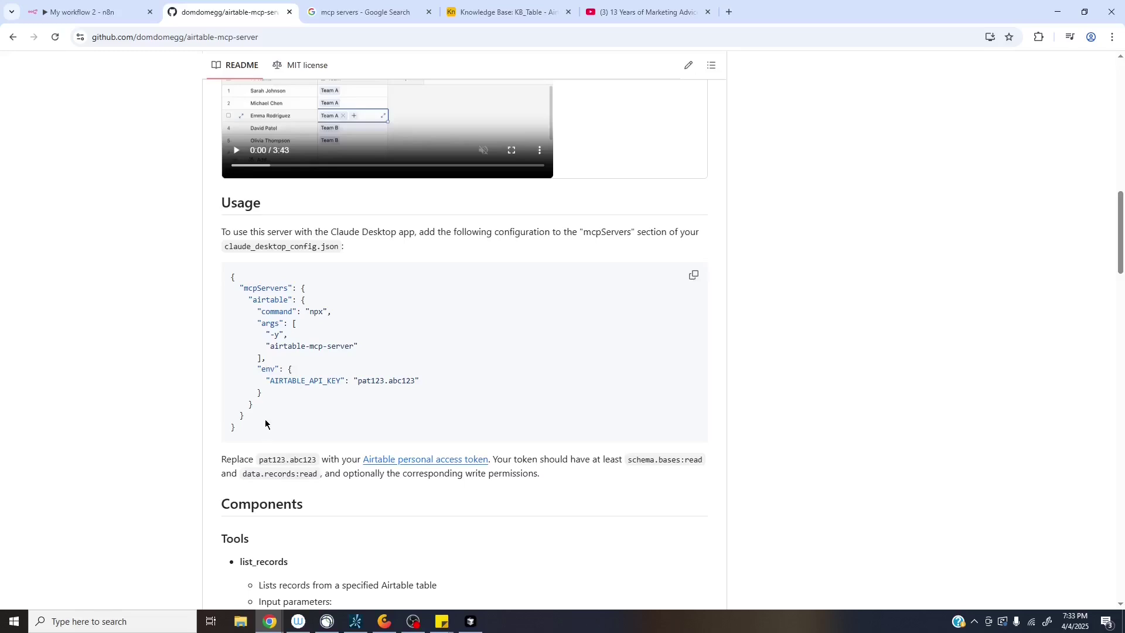
Step: Examine the command and args entries in the Airtable server's mcpServers configuration
triple_click(283, 310)
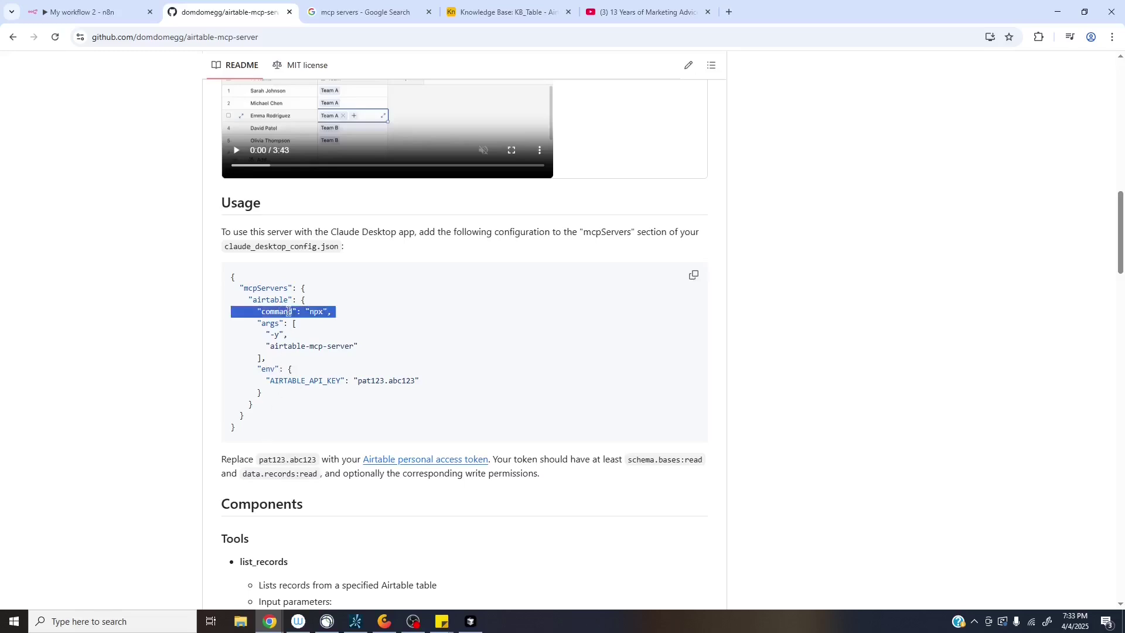
triple_click(310, 314)
drag(265, 334, 372, 348)
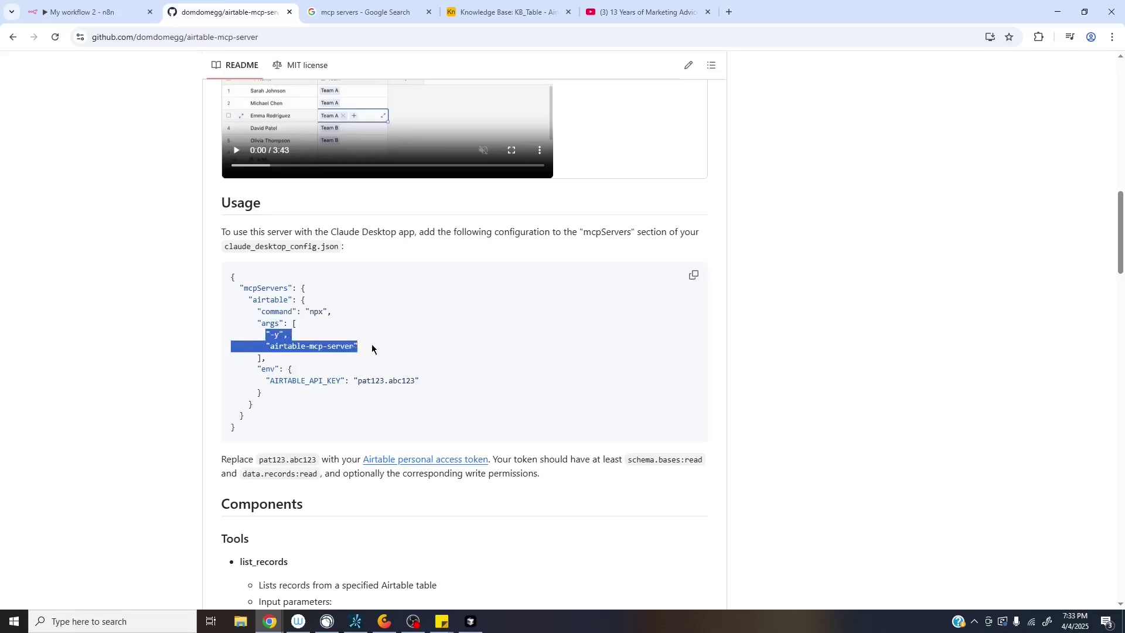
click(371, 348)
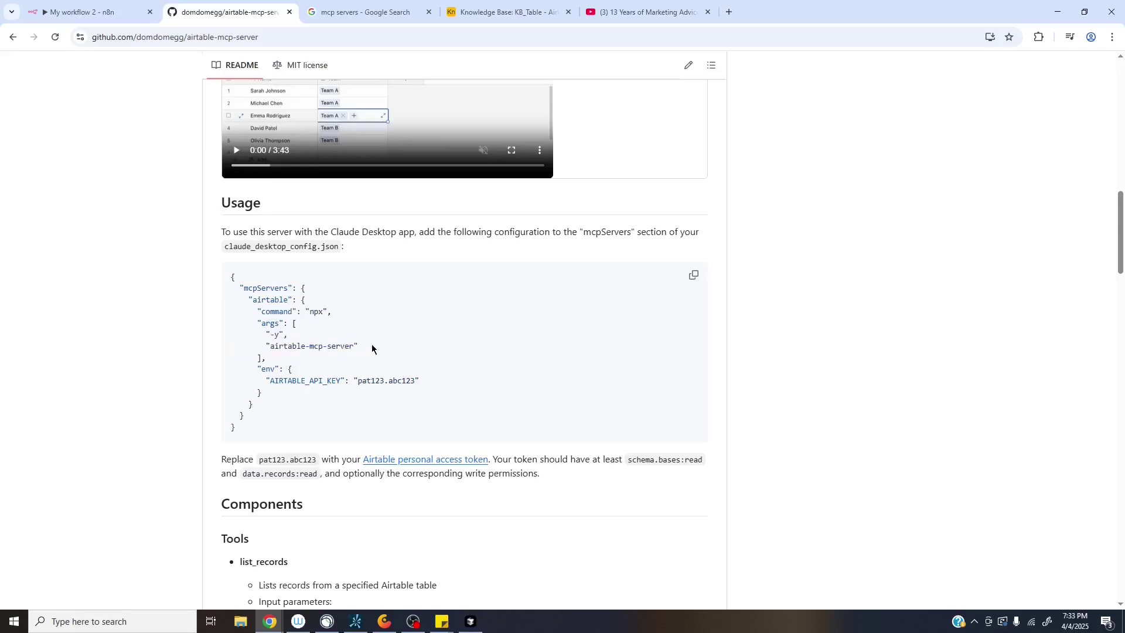
drag(271, 333, 281, 335)
triple_click(301, 346)
click(350, 346)
Step: Create a new MCP Client (STDIO) credential for the n8n node and set its command to npx
click(103, 7)
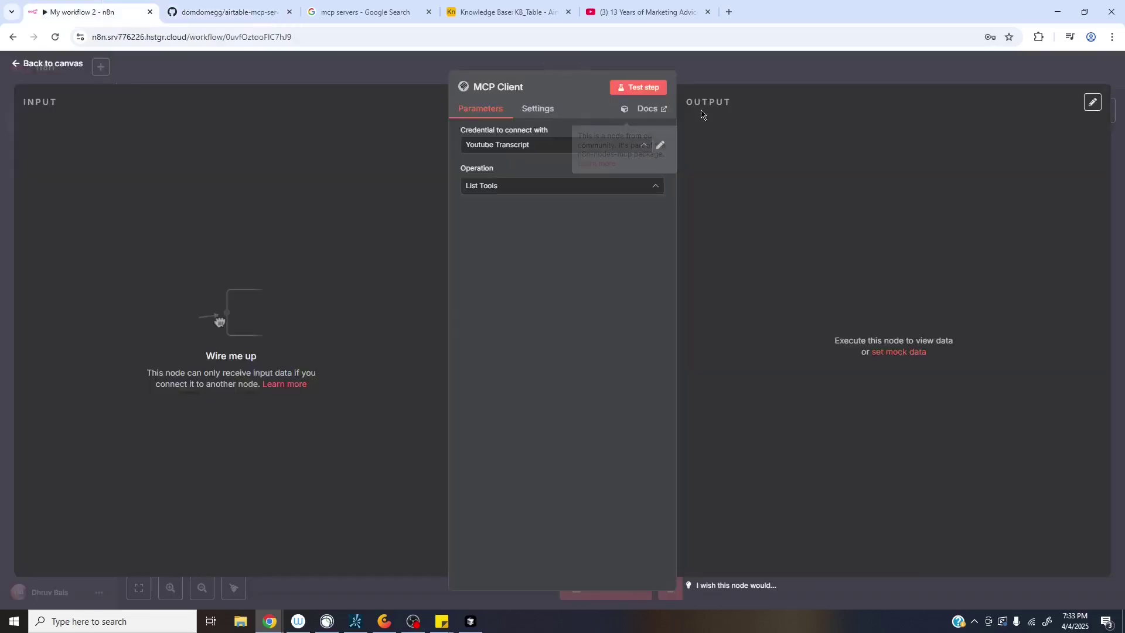
click(649, 145)
click(557, 322)
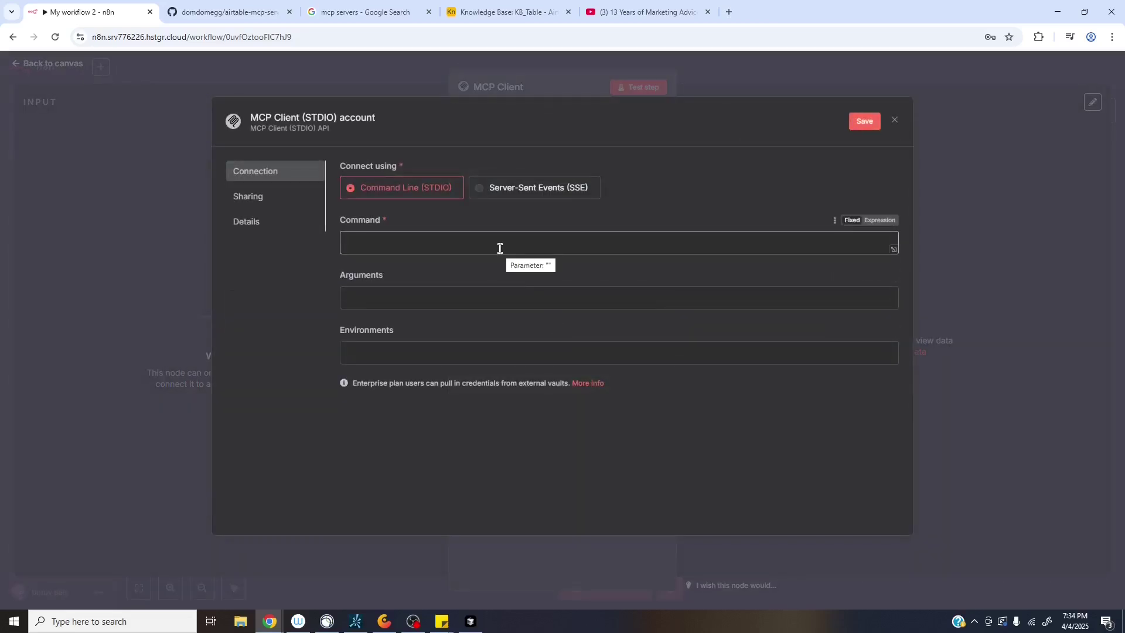
click(500, 248)
text(npx)
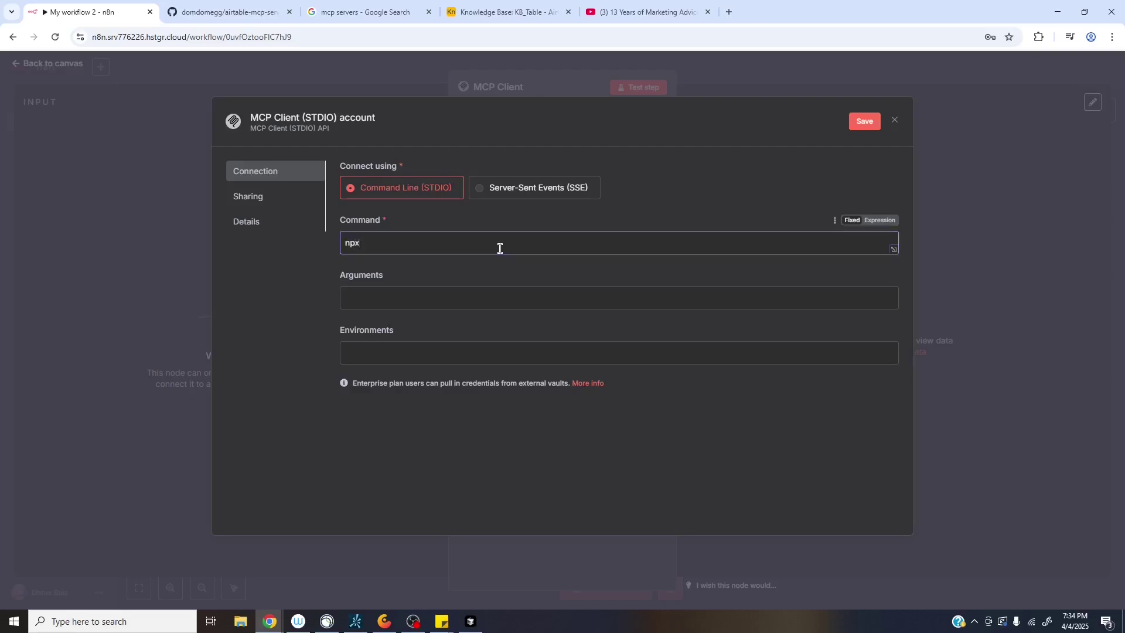
Step: Copy the two args values from the Airtable server's README to set the credential's arguments to "-y airtable-mcp-server"
click(222, 12)
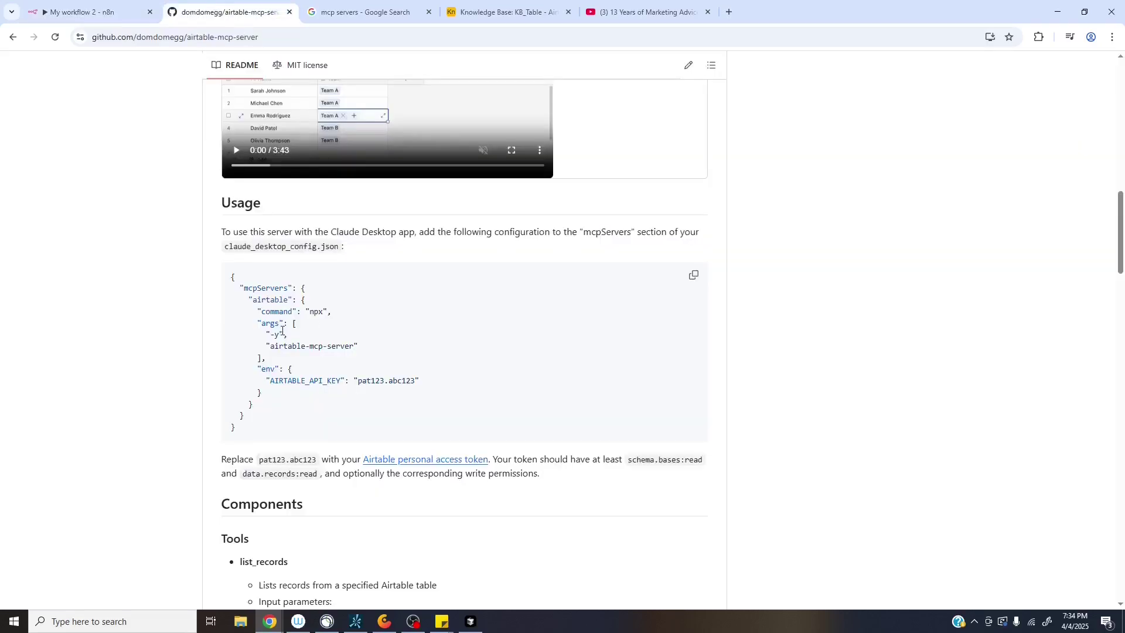
drag(269, 334, 280, 334)
key(ctrl+c)
click(107, 13)
key(ctrl+v)
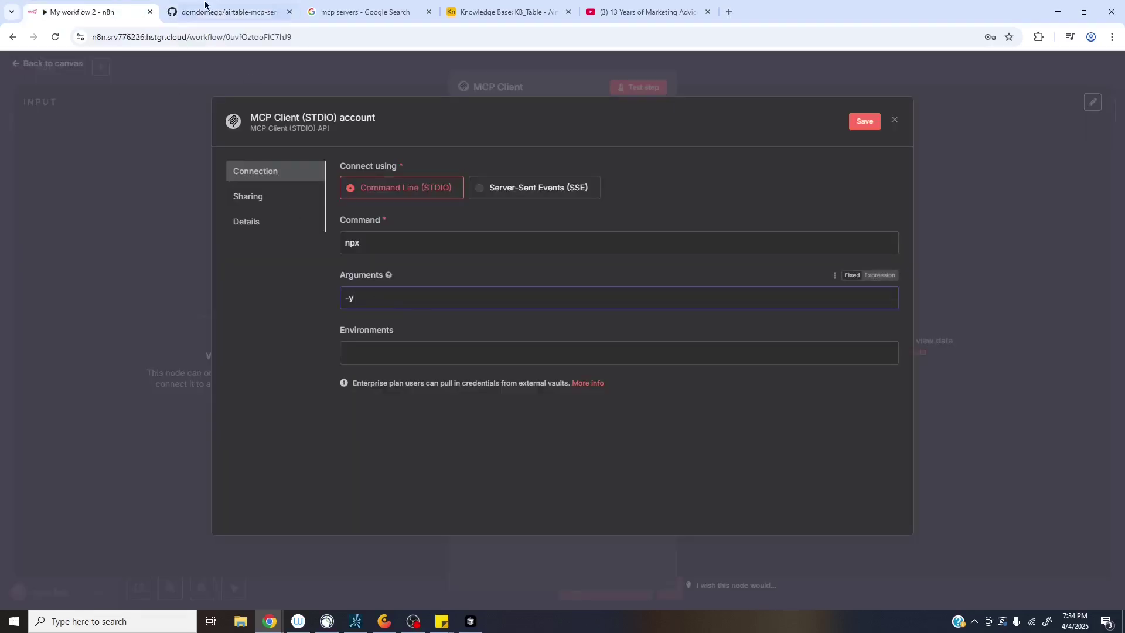
click(205, 7)
drag(270, 346, 355, 348)
click(88, 12)
key(ctrl+v)
Step: Copy the env variable name AIRTABLE_API_KEY from the Airtable server's README into the credential's Environments value
click(403, 355)
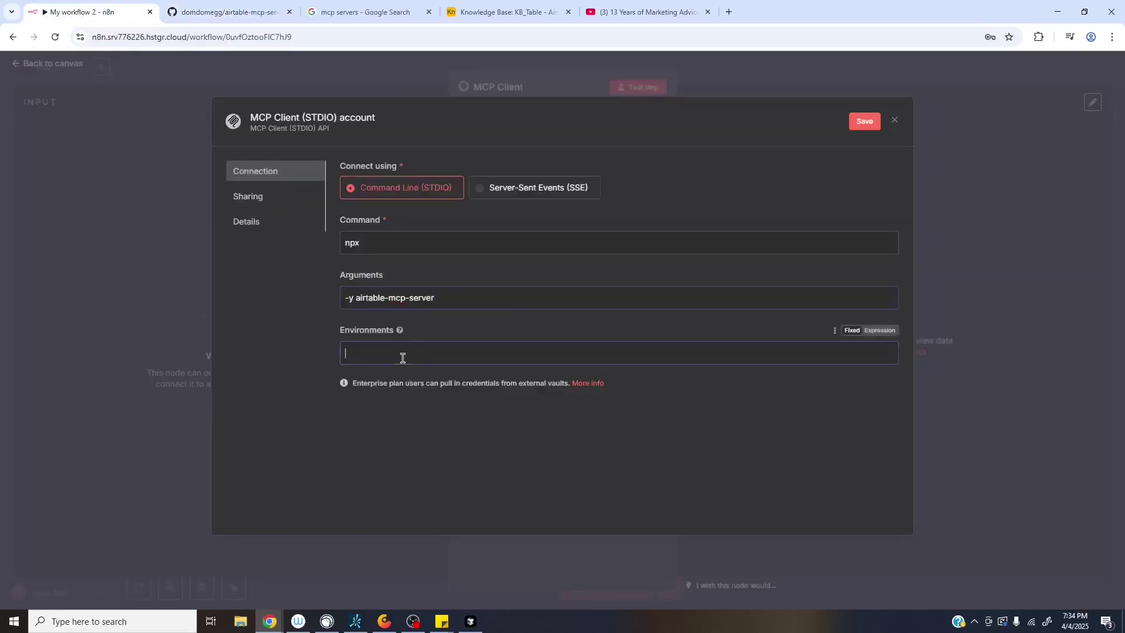
click(225, 9)
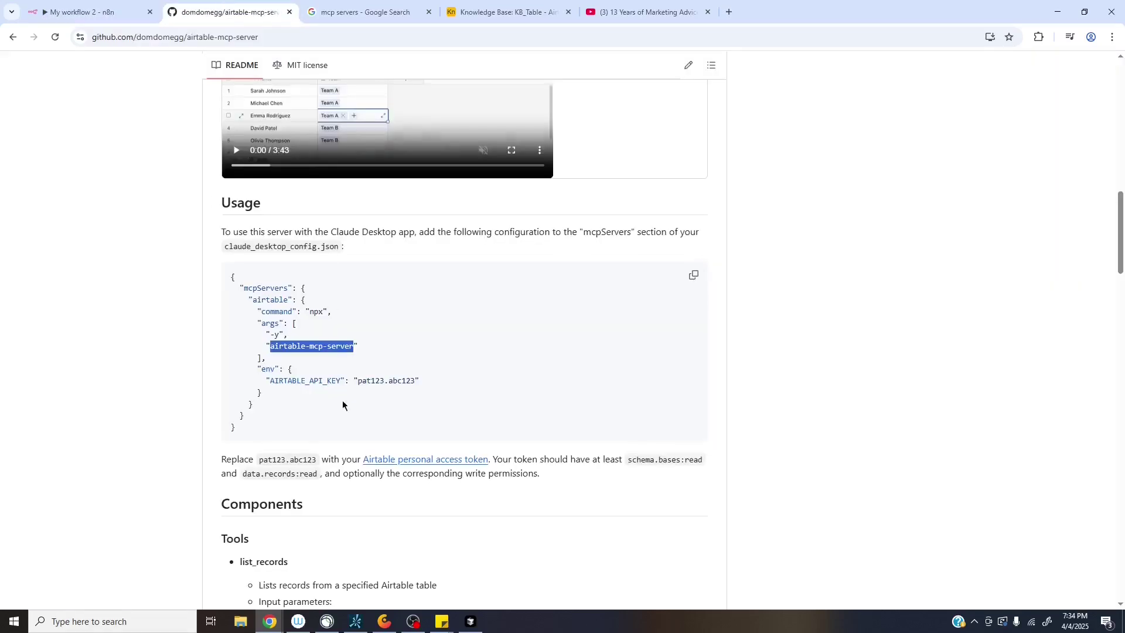
scroll(289, 297, down, 2)
drag(270, 263, 341, 266)
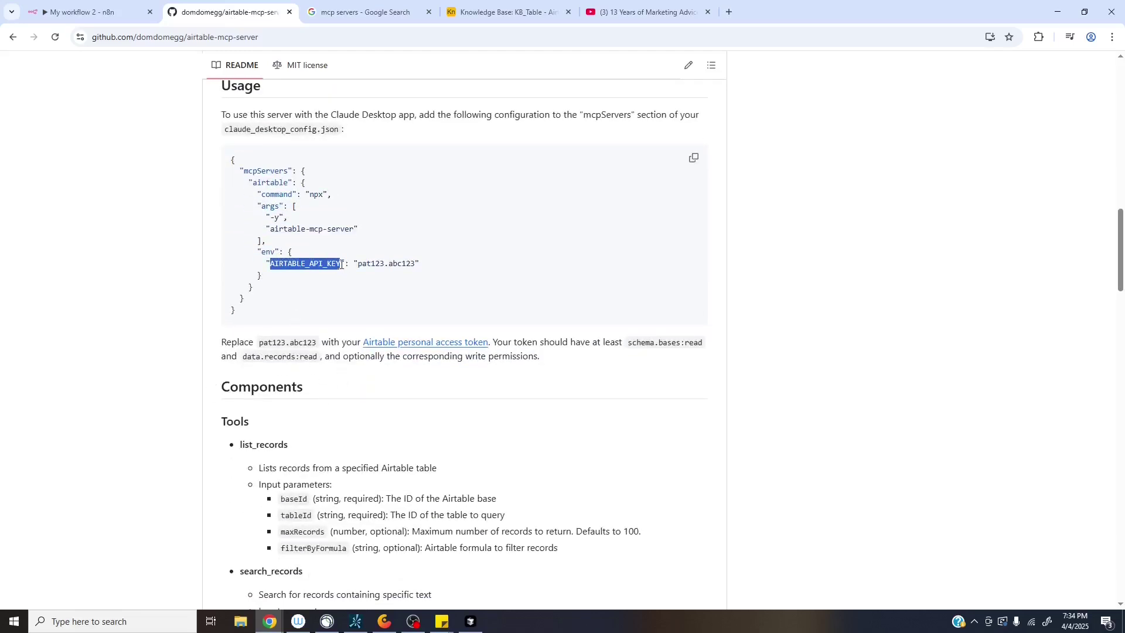
click(93, 12)
click(353, 354)
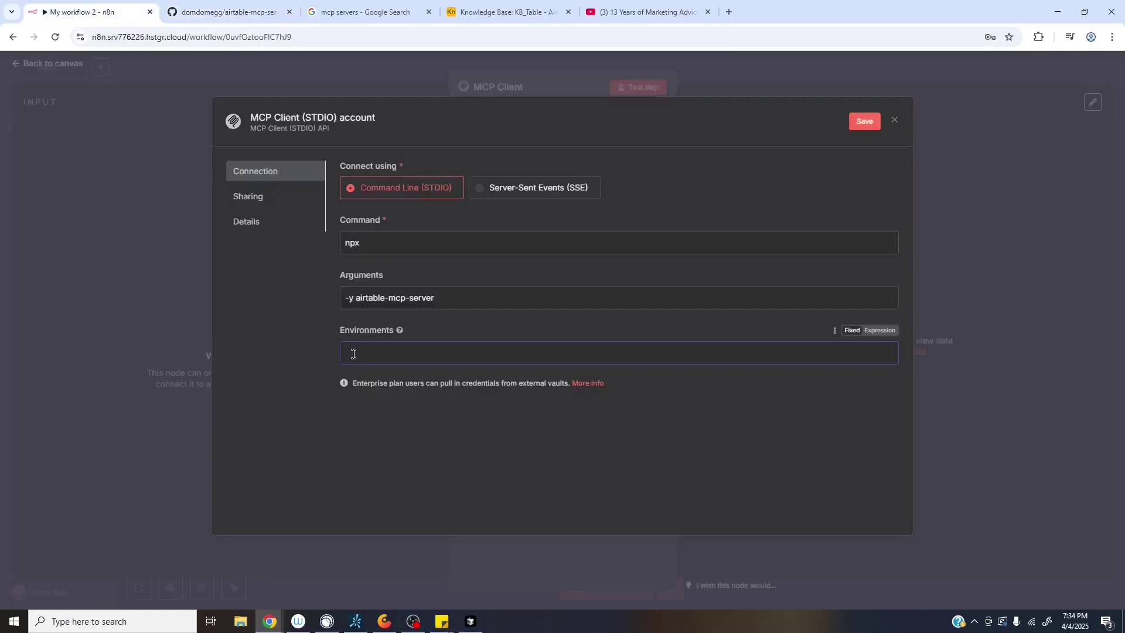
key(ctrl+v)
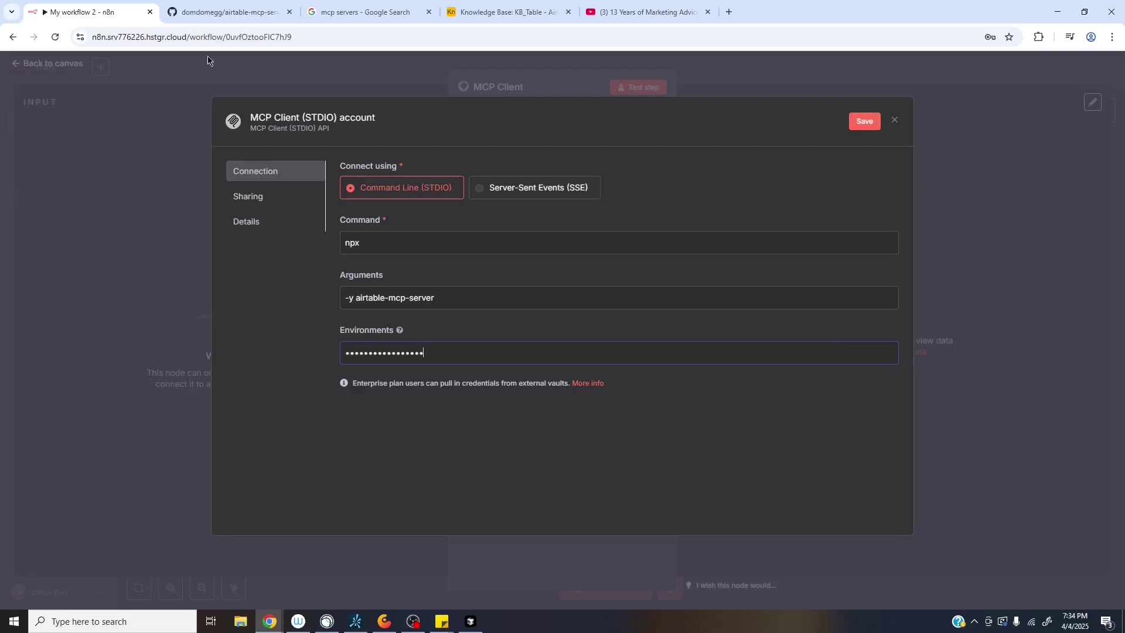
click(206, 16)
click(117, 12)
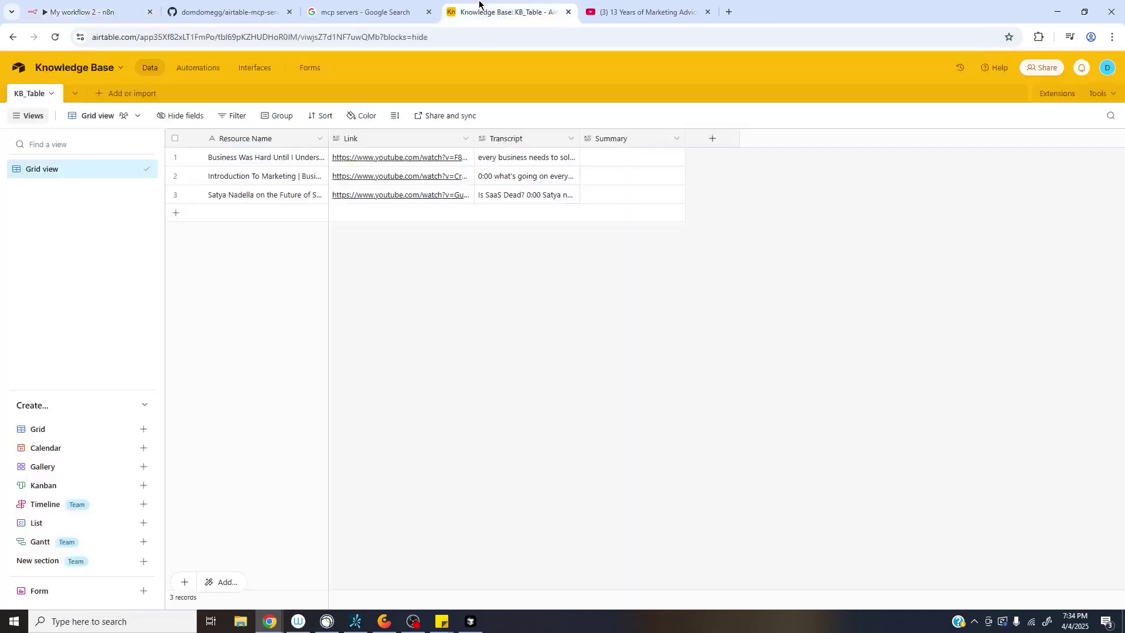
Step: View the Airtable Knowledge Base table and examine the transcript of the YouTube video "13 Years of Marketing Advice in 85 Mins"
click(482, 8)
click(638, 4)
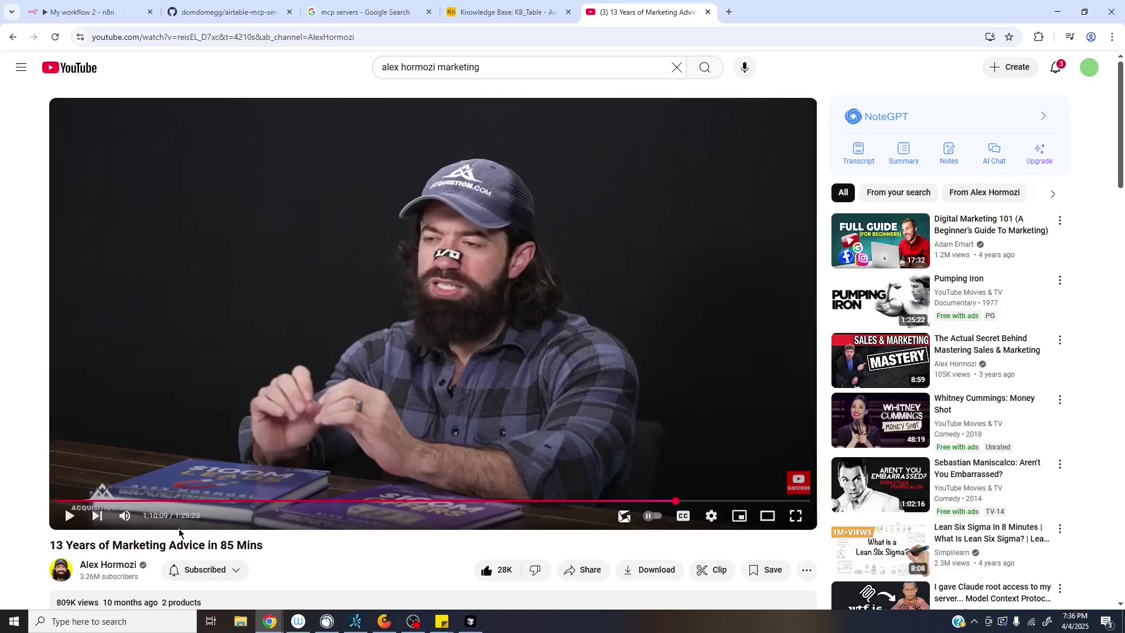
scroll(323, 548, down, 3)
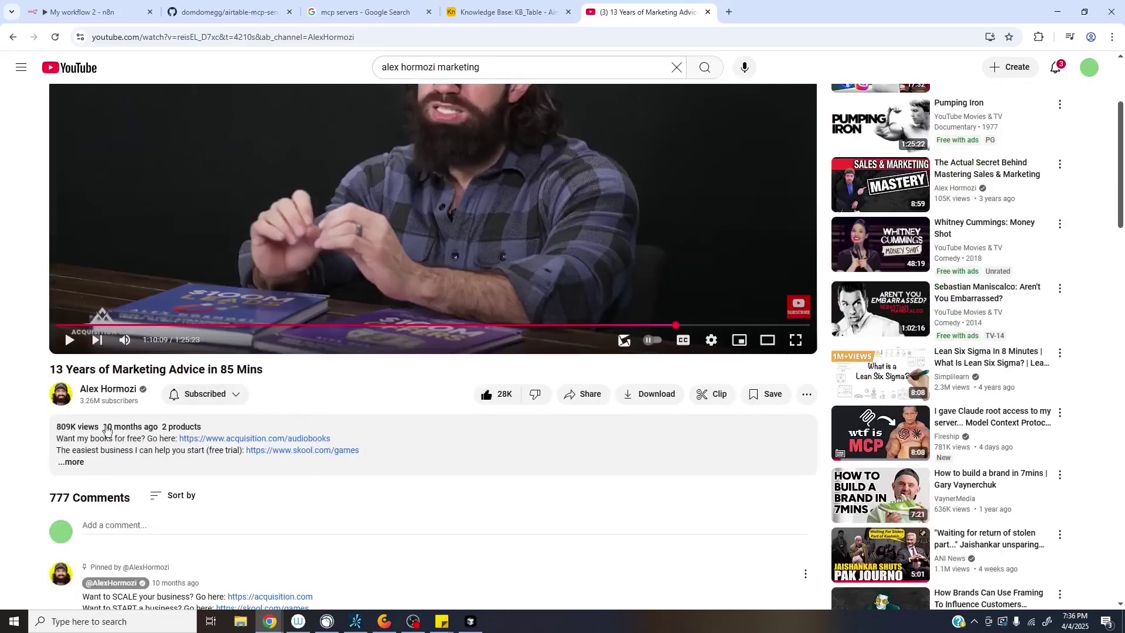
click(70, 463)
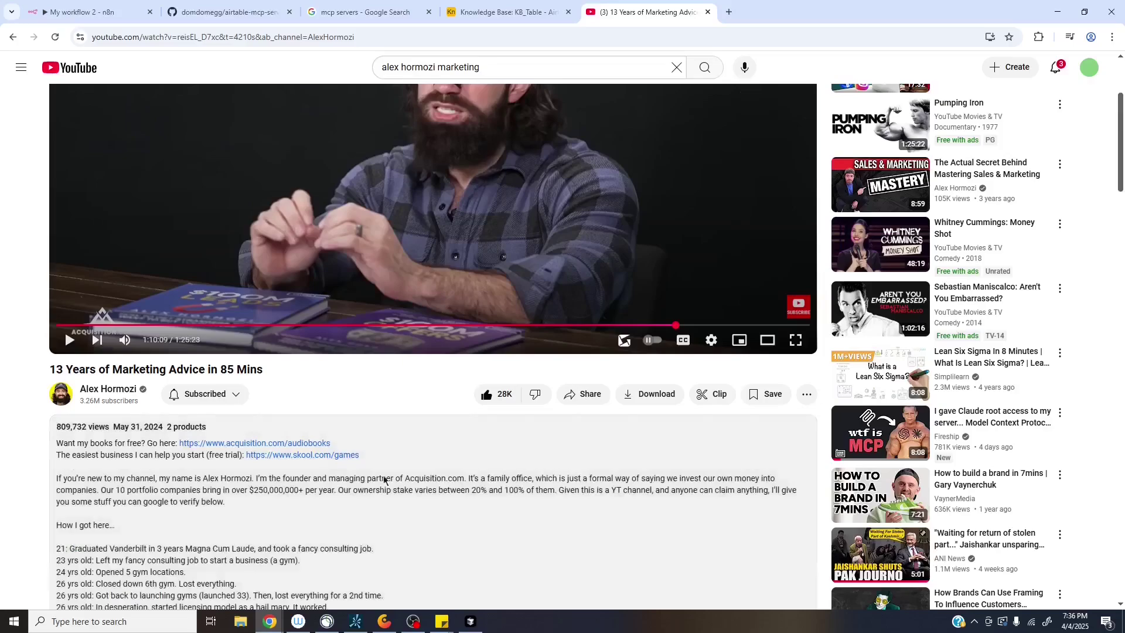
scroll(464, 479, down, 10)
scroll(410, 463, down, 3)
click(94, 347)
scroll(776, 375, up, 2)
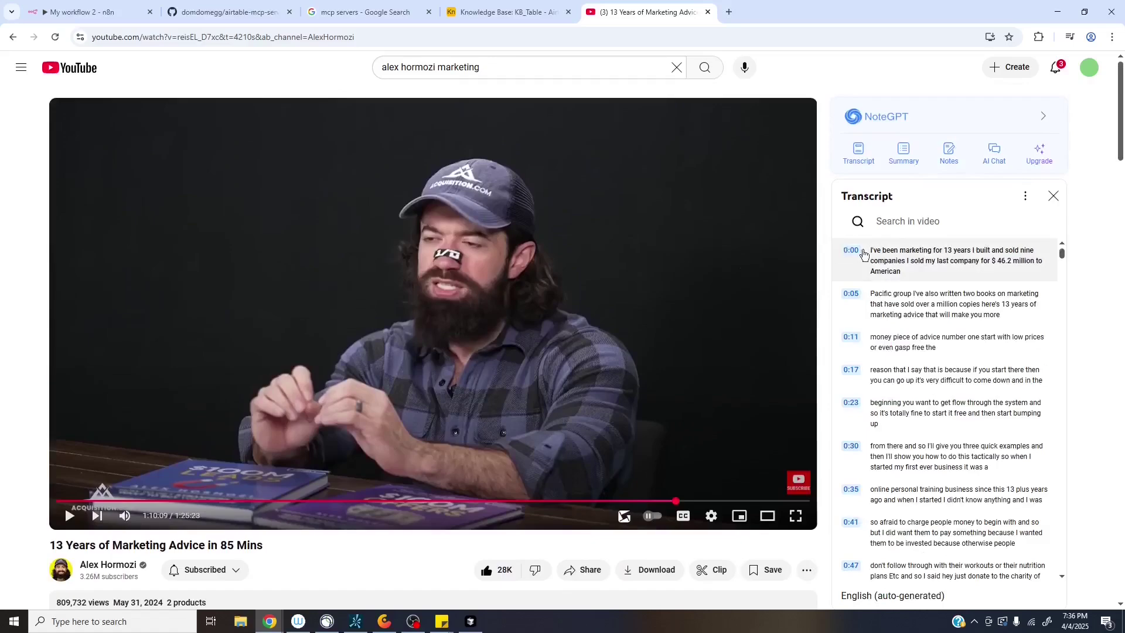
drag(842, 250, 1088, 363)
click(1087, 363)
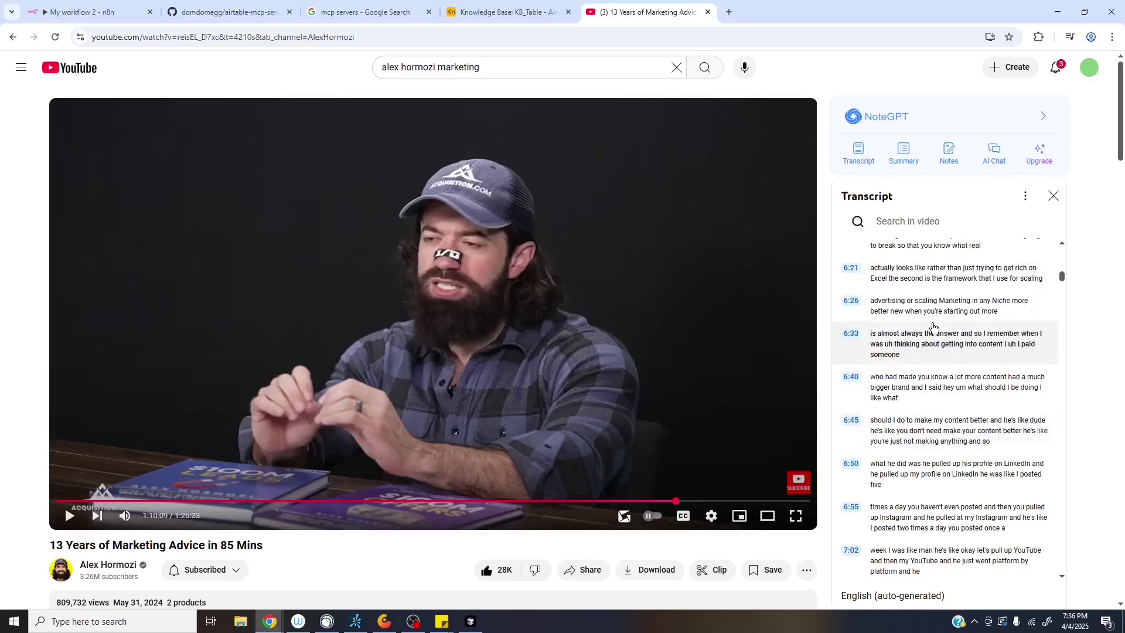
Step: Start a new personal access token in Airtable's Builder hub and name it mcp-youtube
click(505, 11)
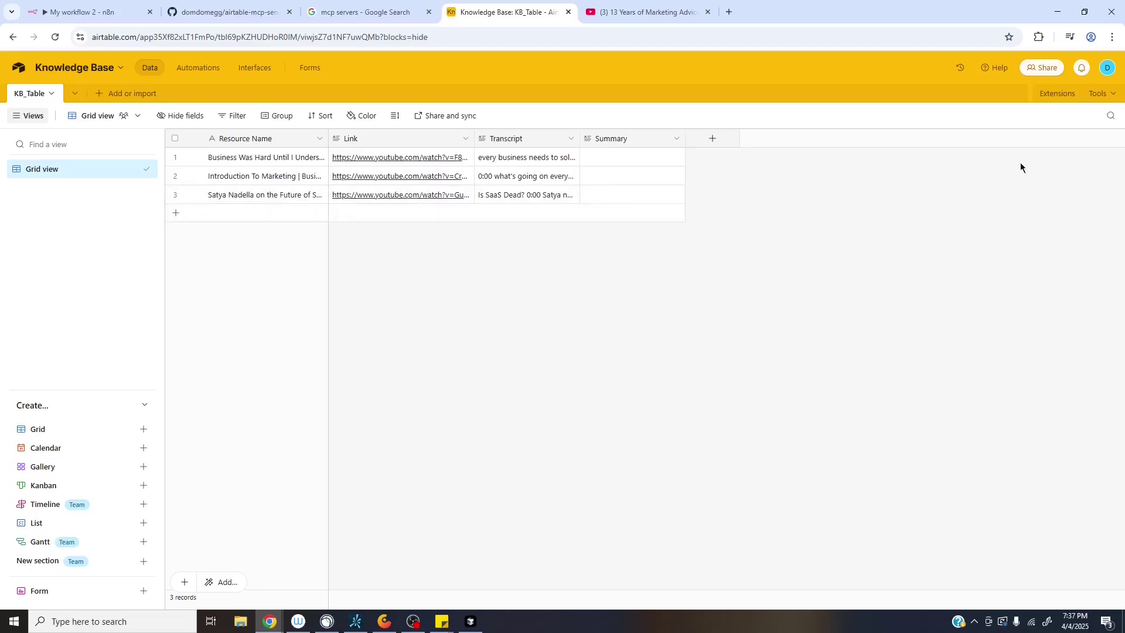
click(1104, 73)
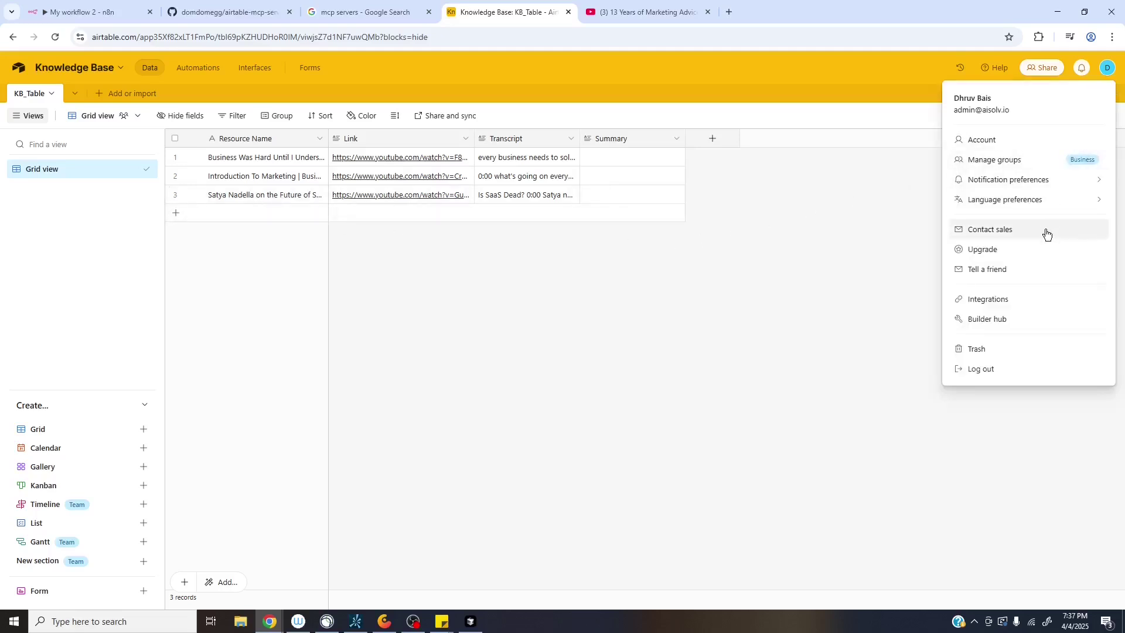
click(1038, 318)
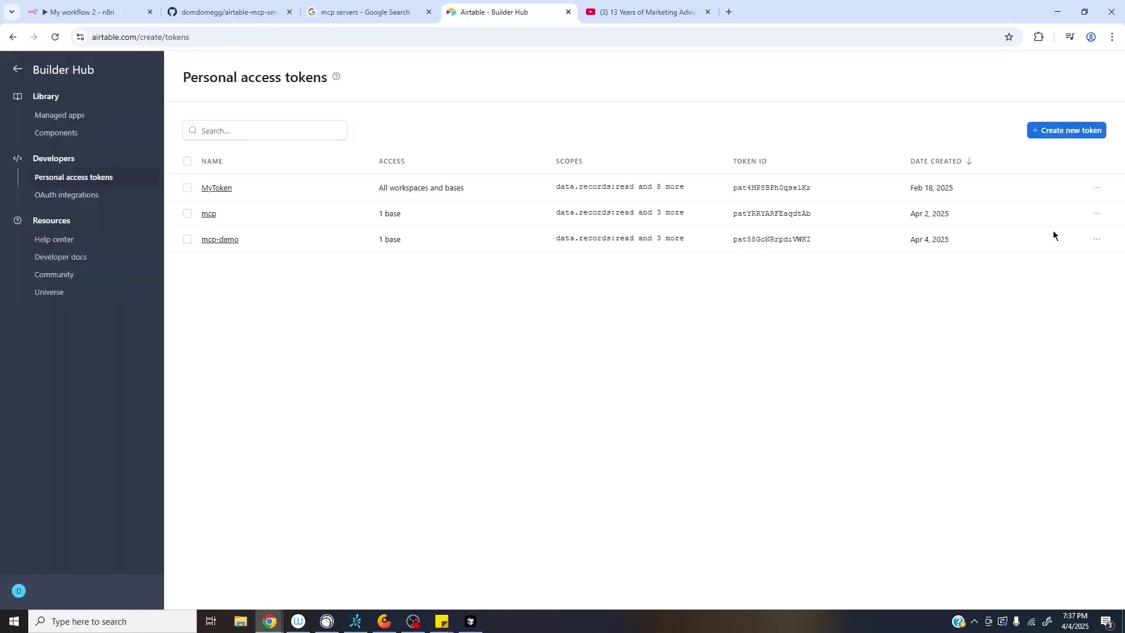
click(1054, 129)
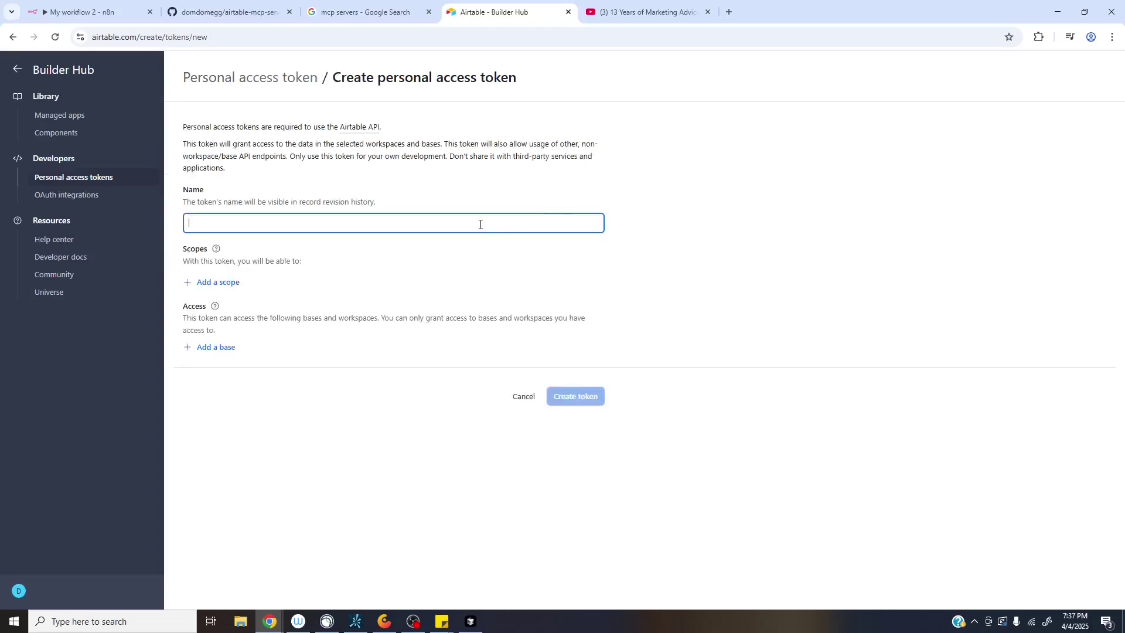
text(mcp-youtube)
Step: Give the token the scopes data.records:read, data.records:write, schema.bases:read and schema.bases:write
click(221, 284)
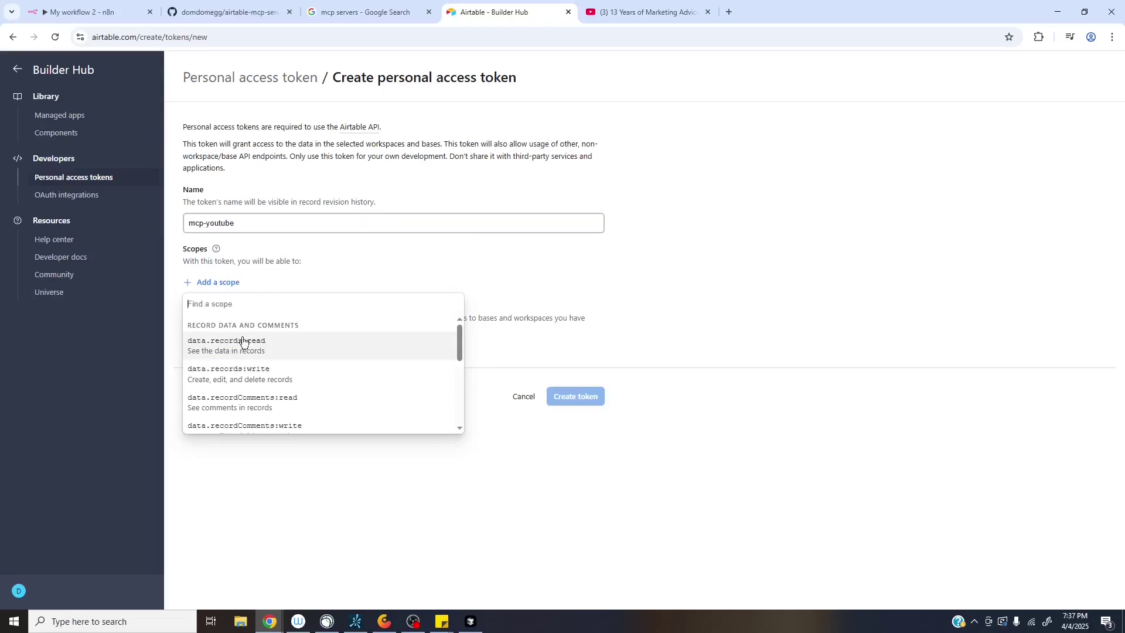
click(242, 342)
click(216, 311)
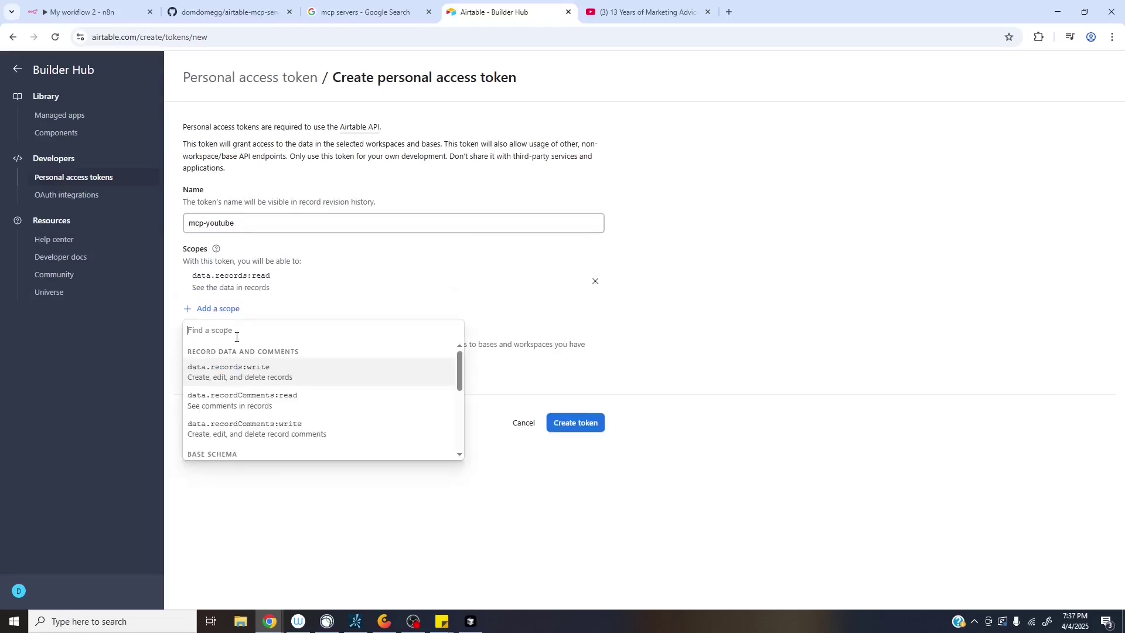
click(270, 373)
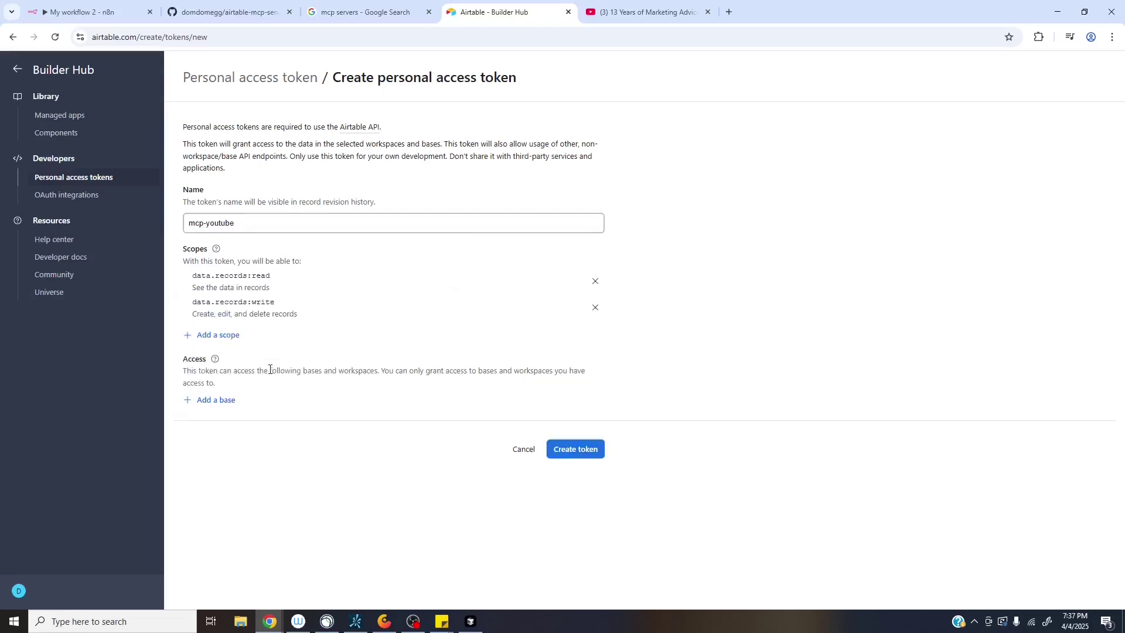
click(227, 336)
scroll(265, 422, down, 1)
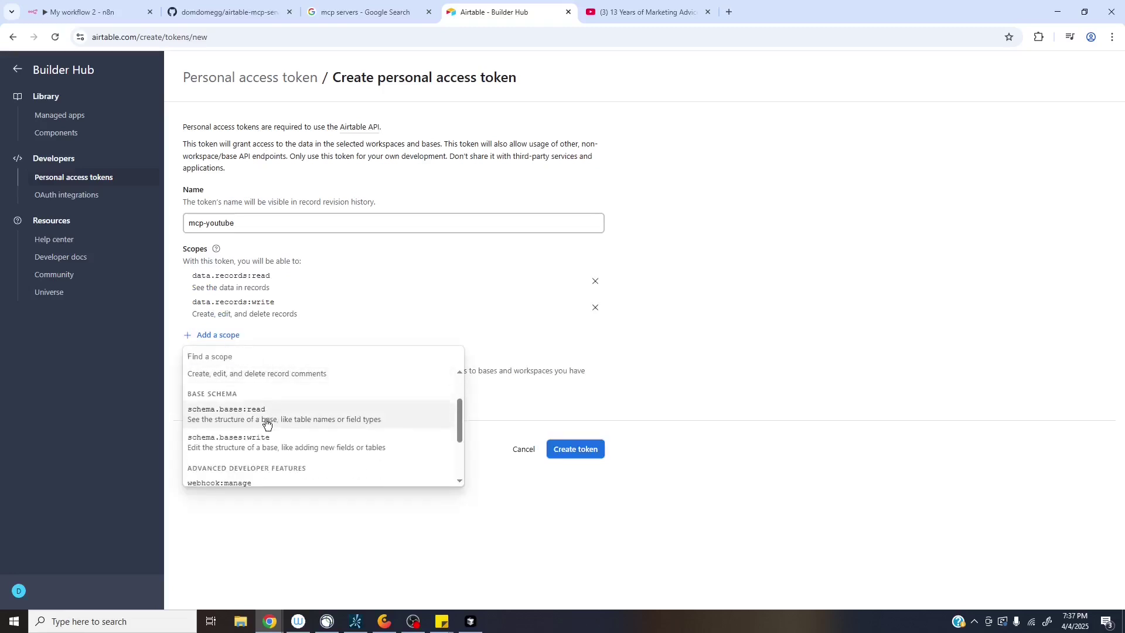
click(265, 422)
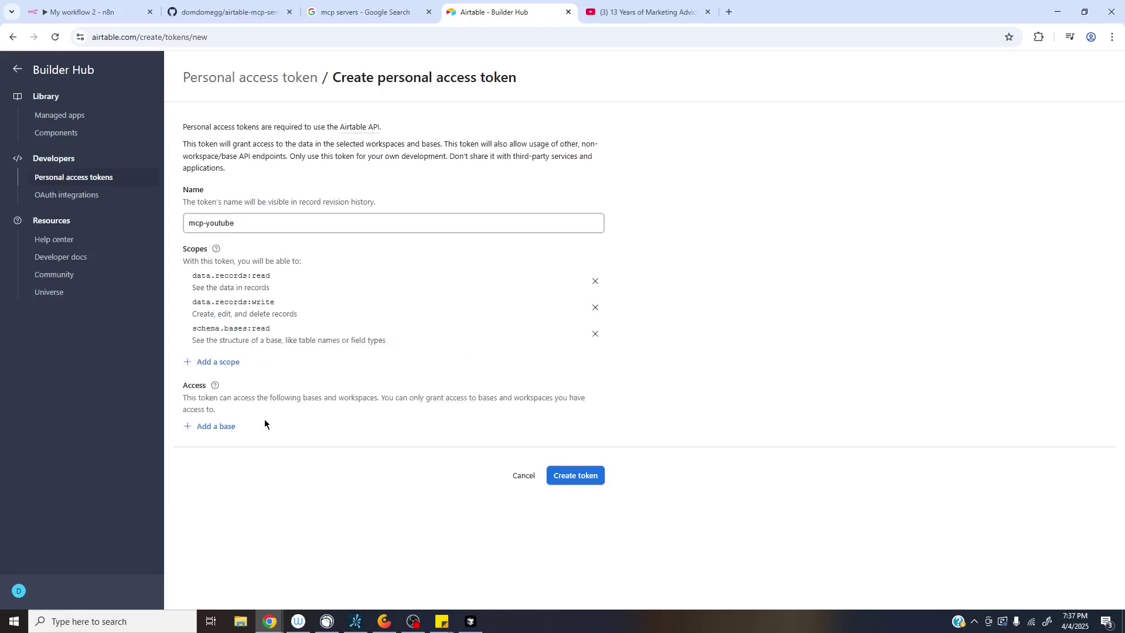
click(215, 363)
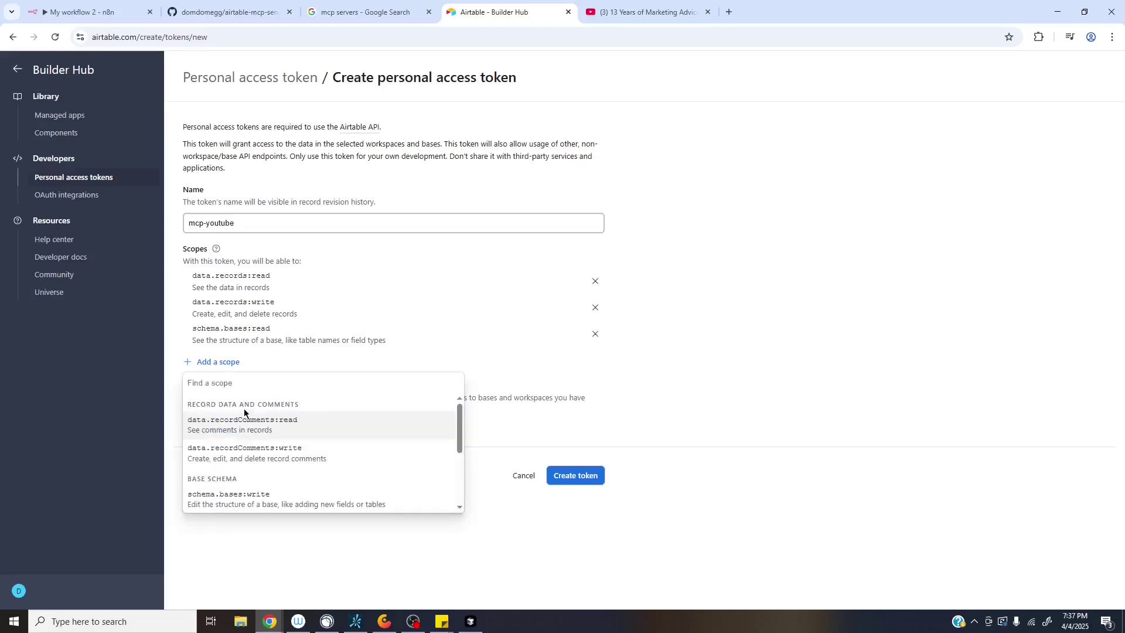
scroll(251, 453, down, 1)
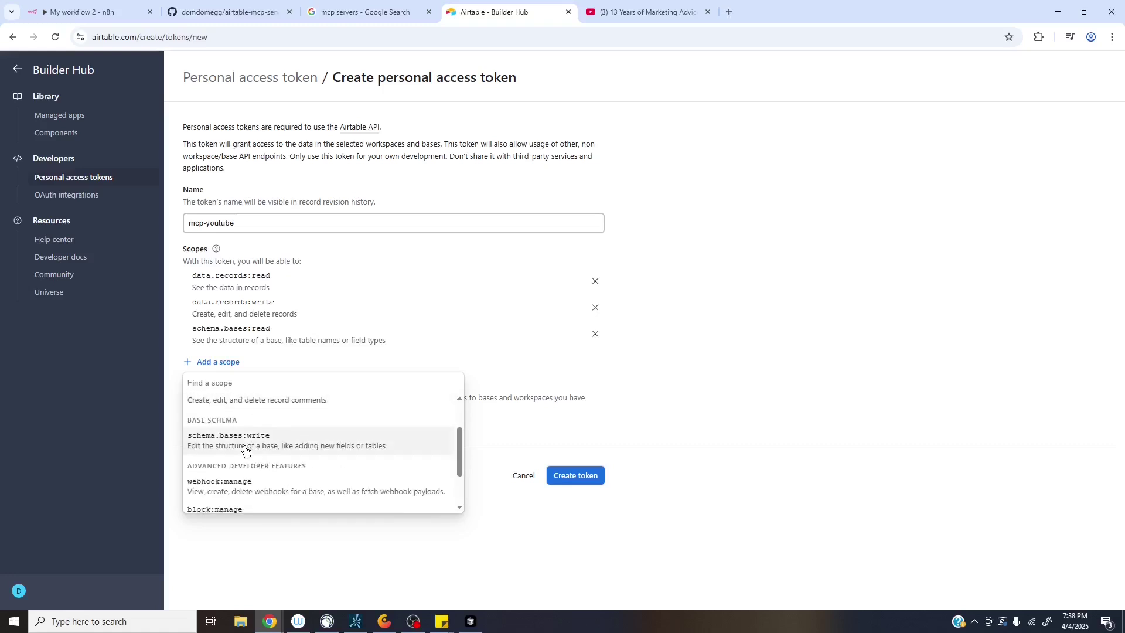
click(234, 448)
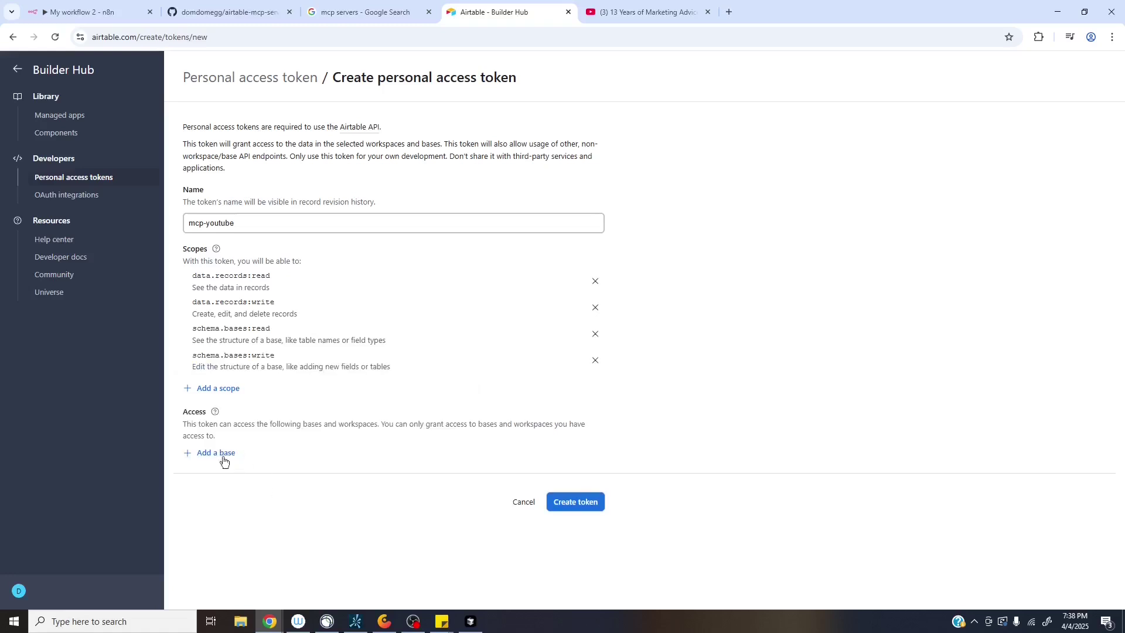
Step: Grant the token access to the Knowledge Base base, then create the token and copy it
click(217, 454)
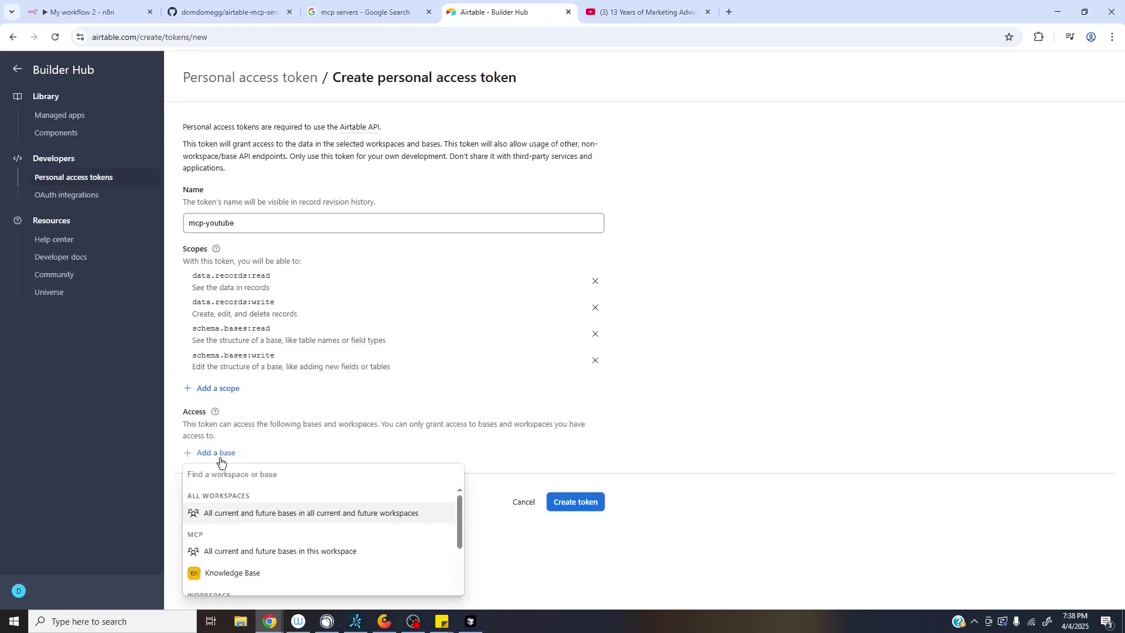
click(249, 573)
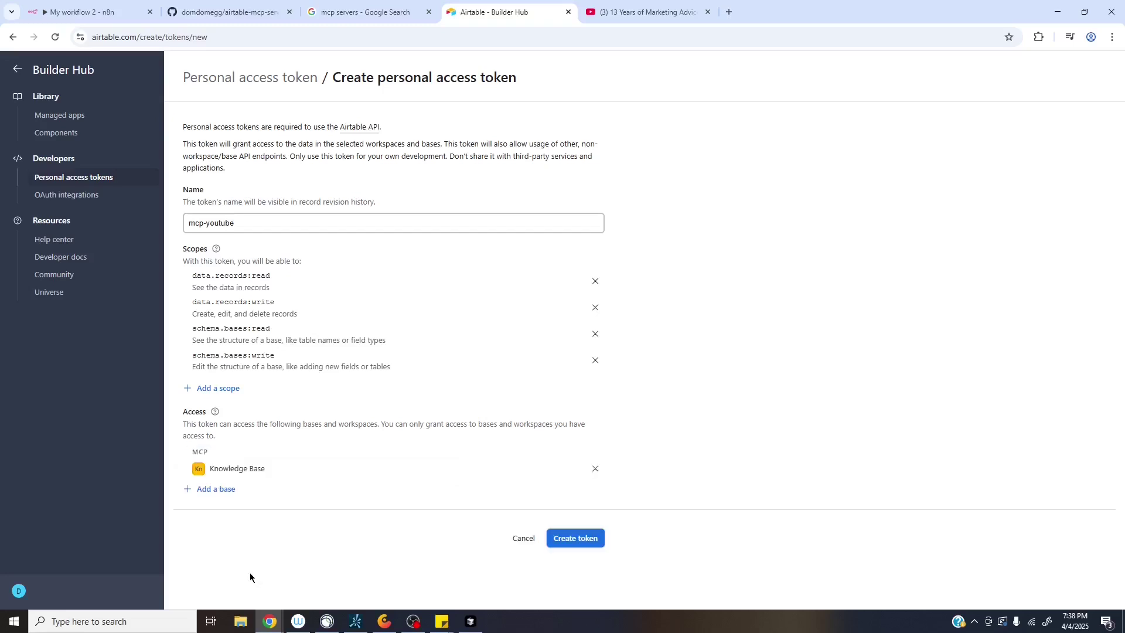
click(570, 533)
click(680, 360)
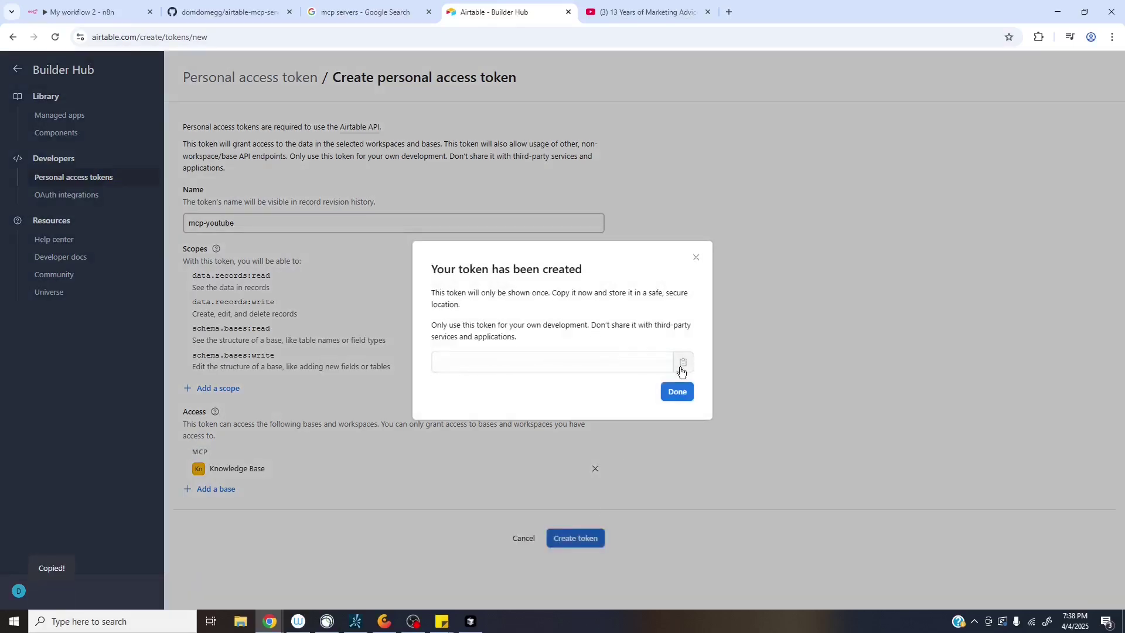
click(675, 391)
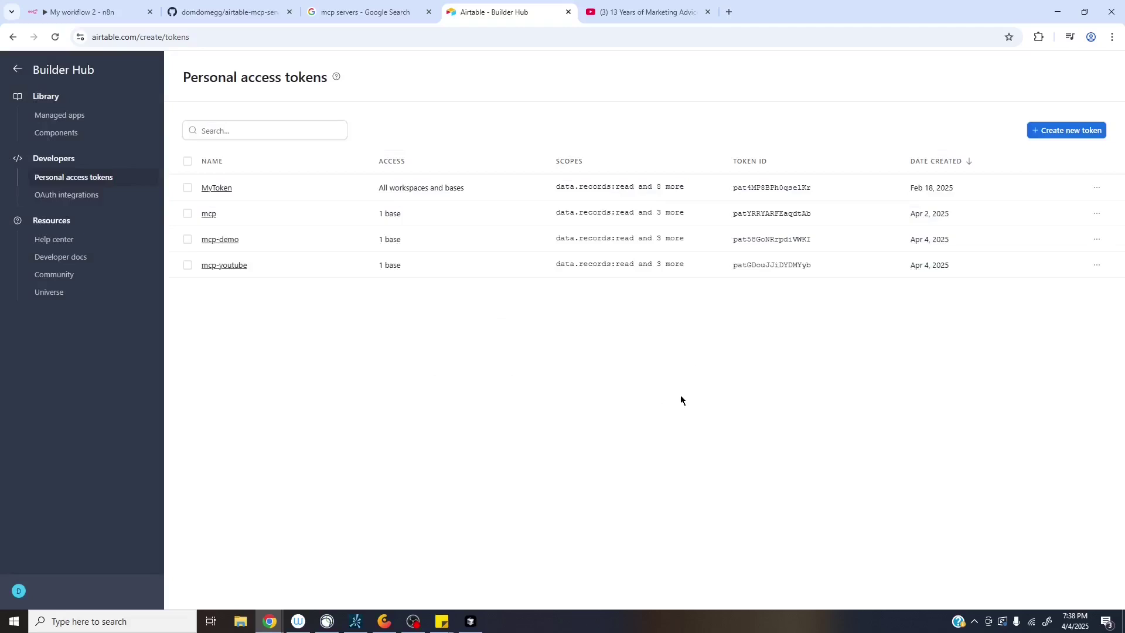
Step: Check the env variable name in the README, paste the Airtable access token into the n8n credential's Environments value, and save the credential
click(68, 7)
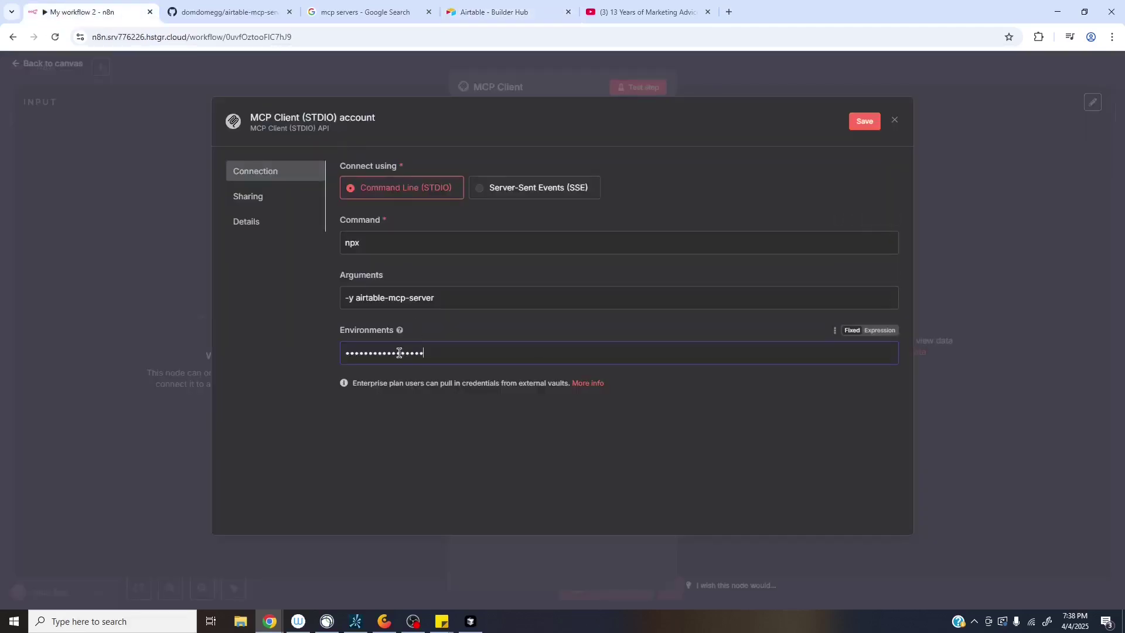
click(229, 12)
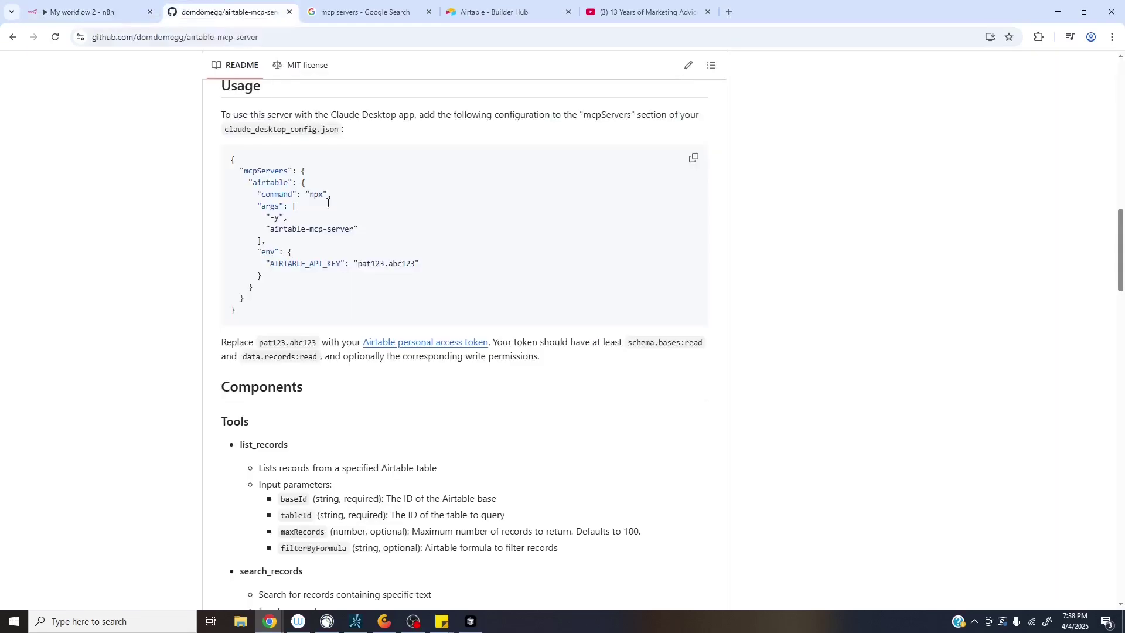
double_click(294, 264)
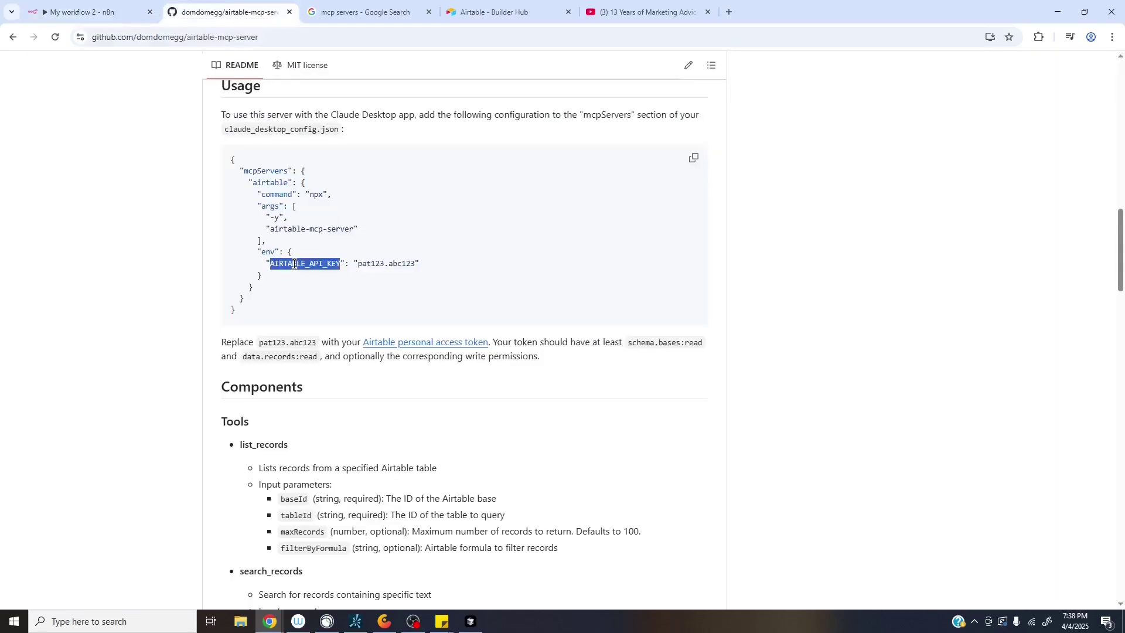
click(96, 4)
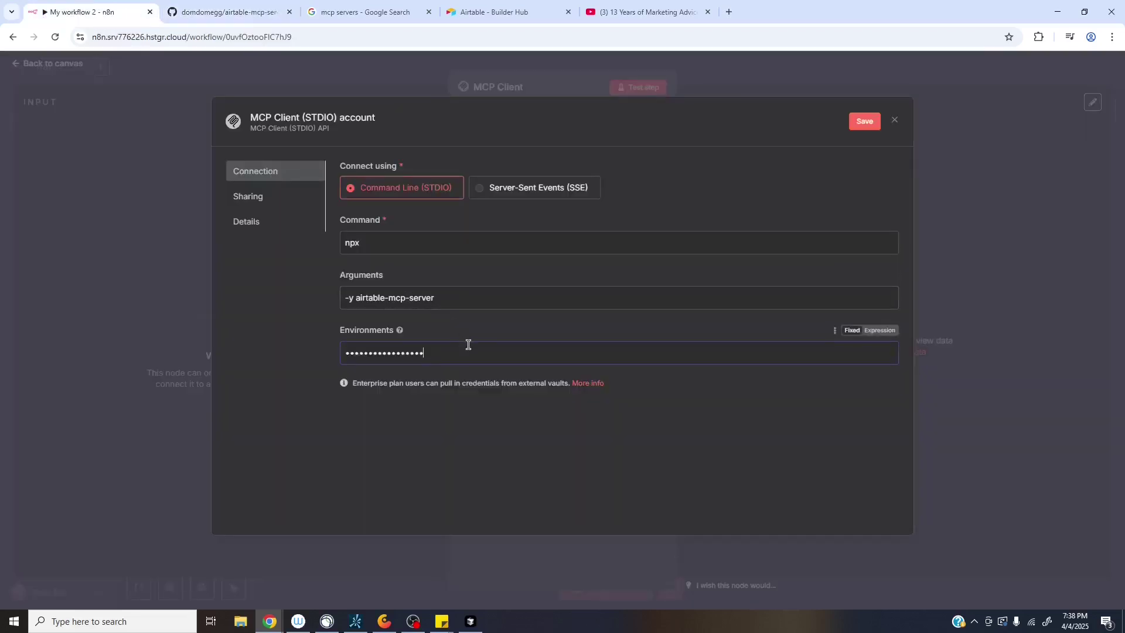
key(ctrl+v)
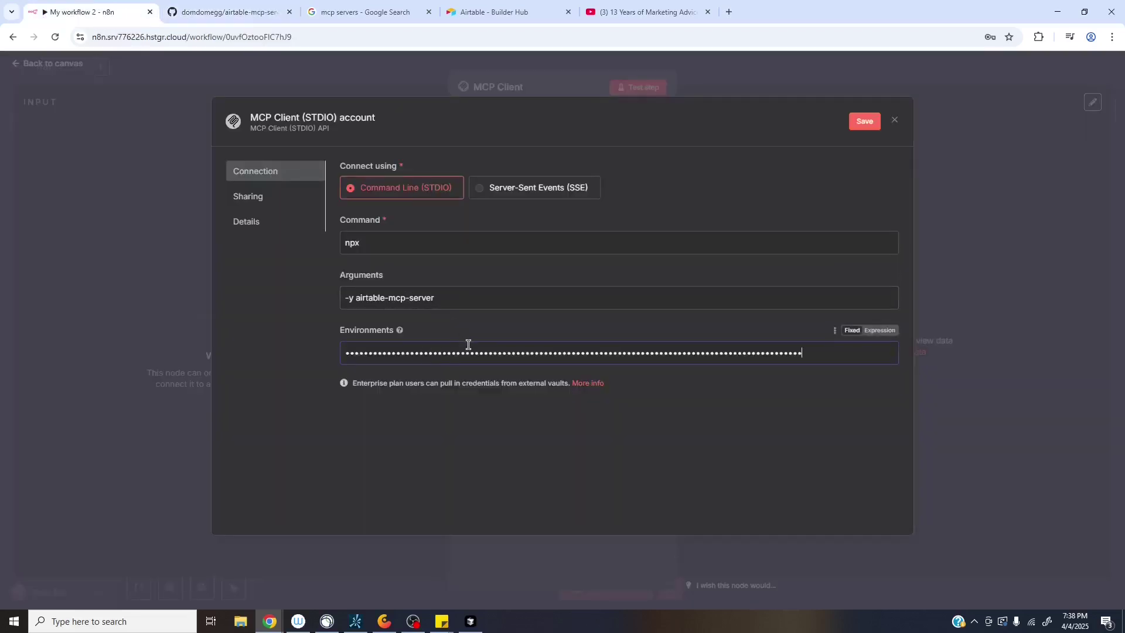
click(858, 122)
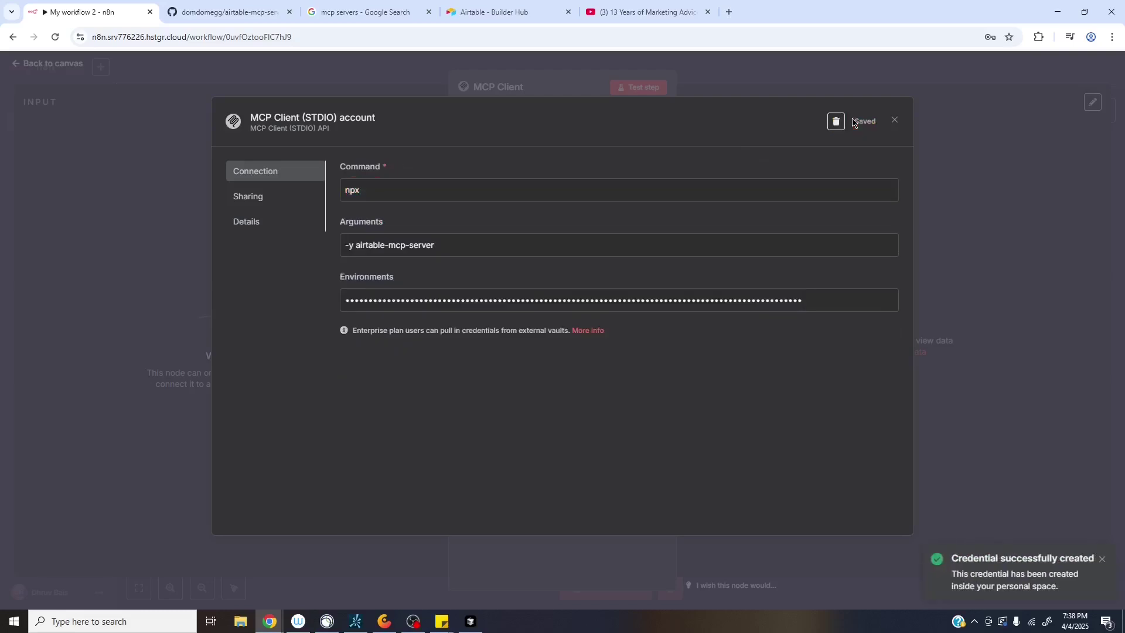
Step: Close the saved credential and test the MCP Client node with the List Tools operation
click(990, 145)
click(1003, 65)
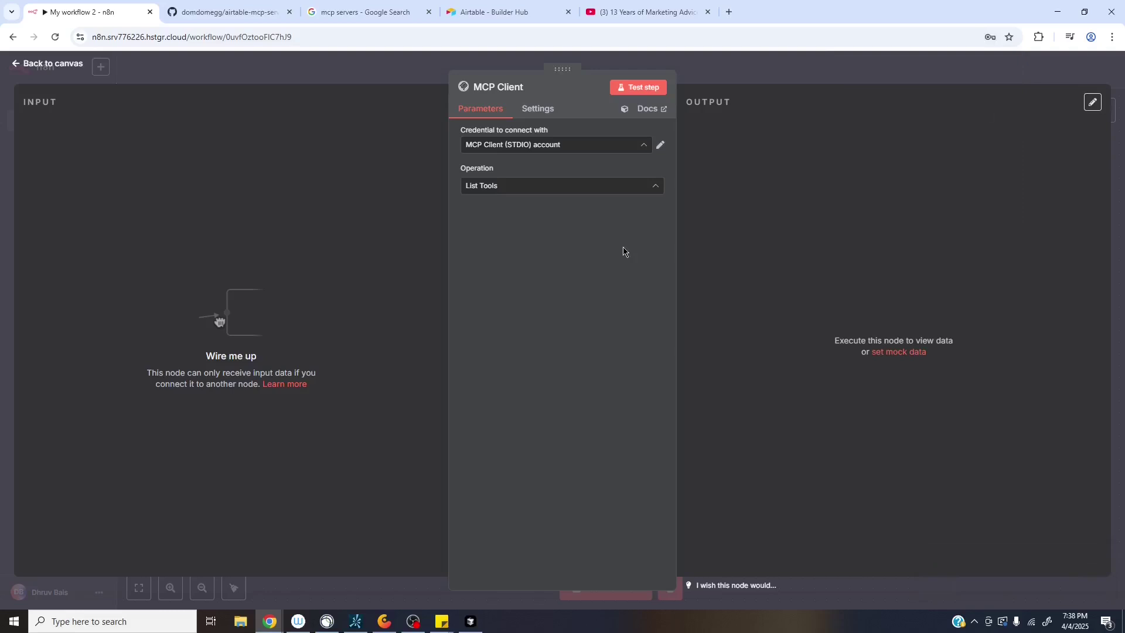
click(646, 93)
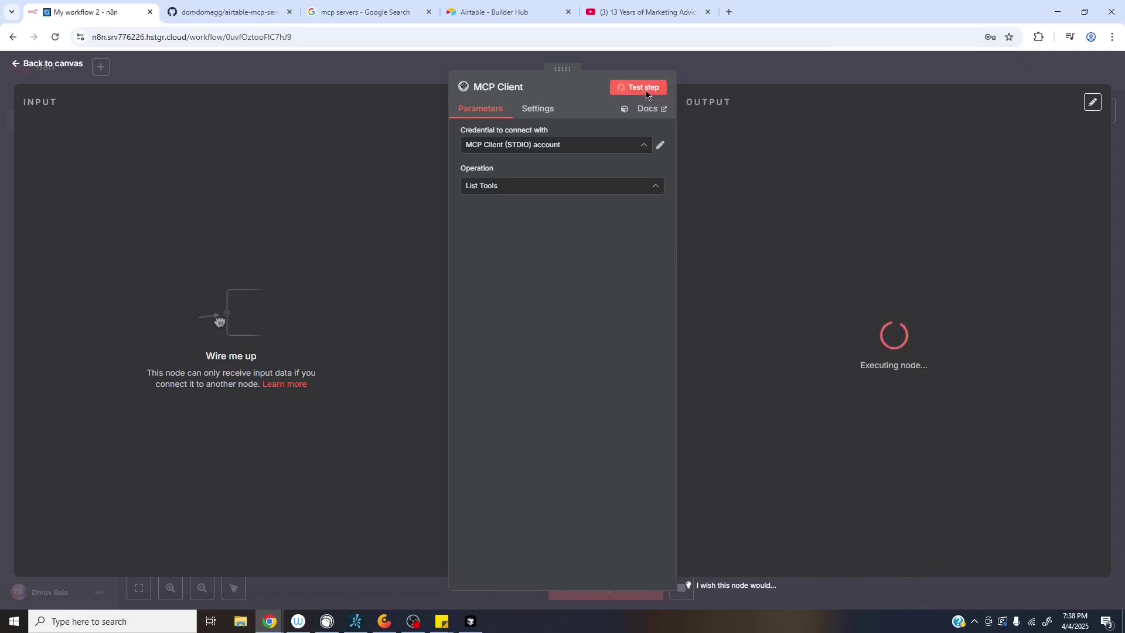
Step: Review the available MCP Client credentials and keep MCP Client (STDIO) account selected
click(643, 145)
scroll(616, 233, down, 1)
scroll(616, 233, up, 1)
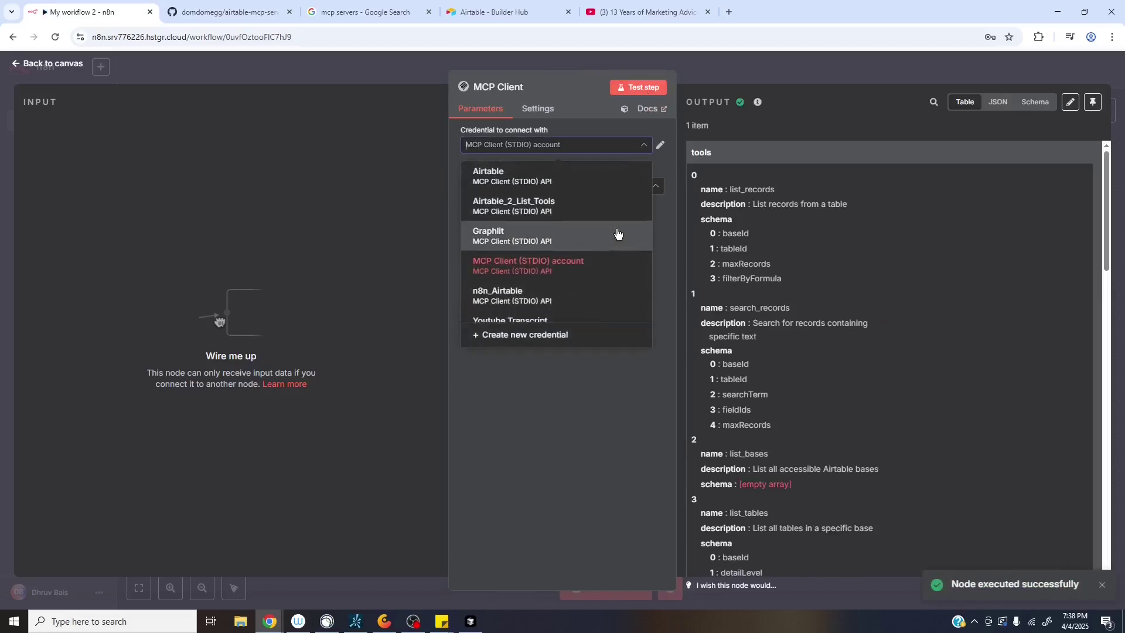
click(607, 269)
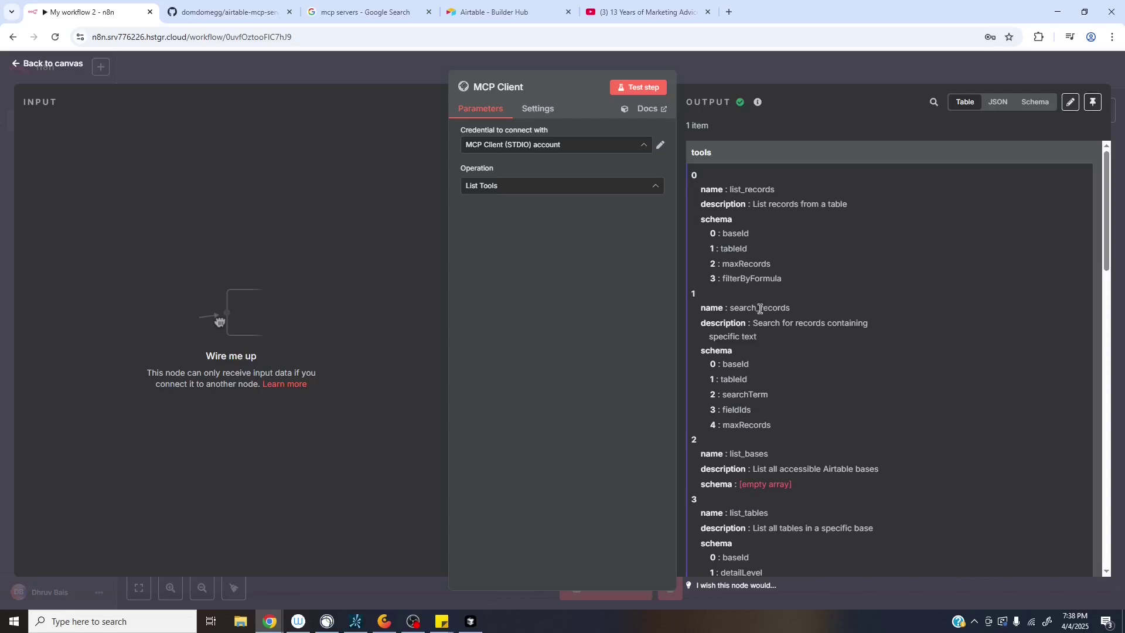
Step: Examine the tool list in the output, reading the names, descriptions and schema parameters of list_tables and describe_table
scroll(744, 390, down, 1)
scroll(770, 398, down, 2)
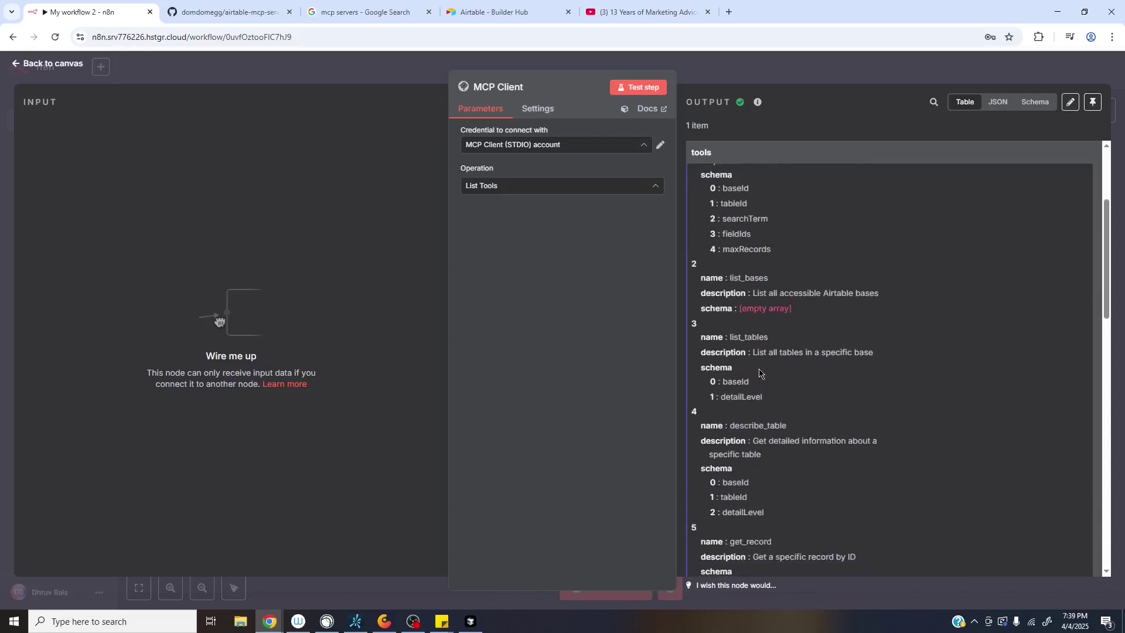
triple_click(712, 339)
triple_click(722, 352)
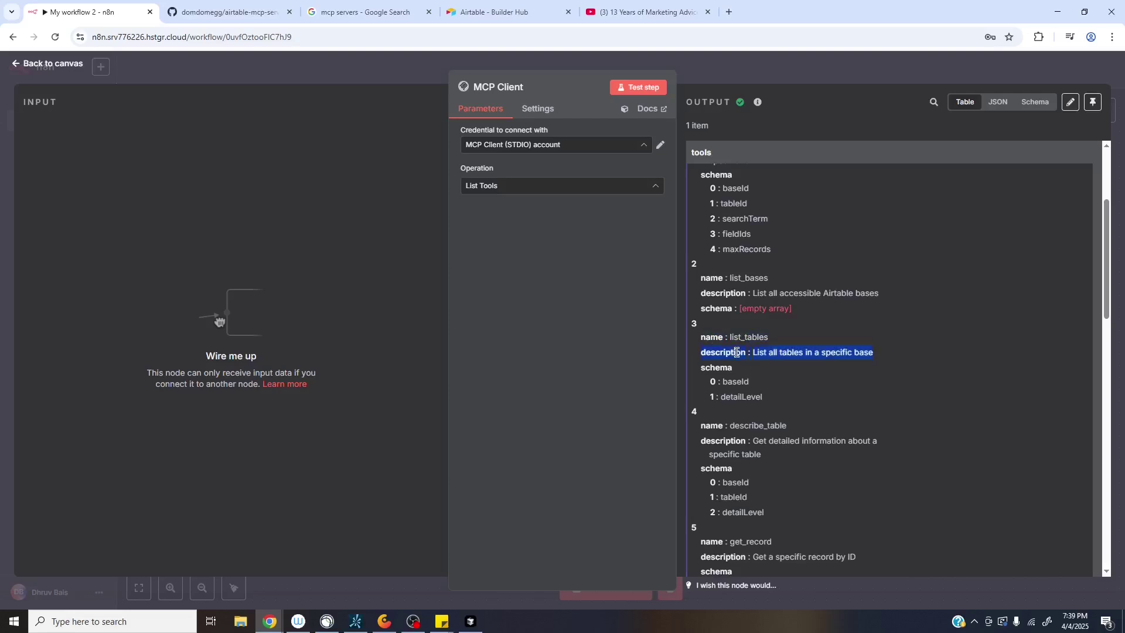
double_click(719, 366)
double_click(736, 384)
click(741, 382)
double_click(741, 382)
double_click(749, 395)
drag(772, 404, 701, 338)
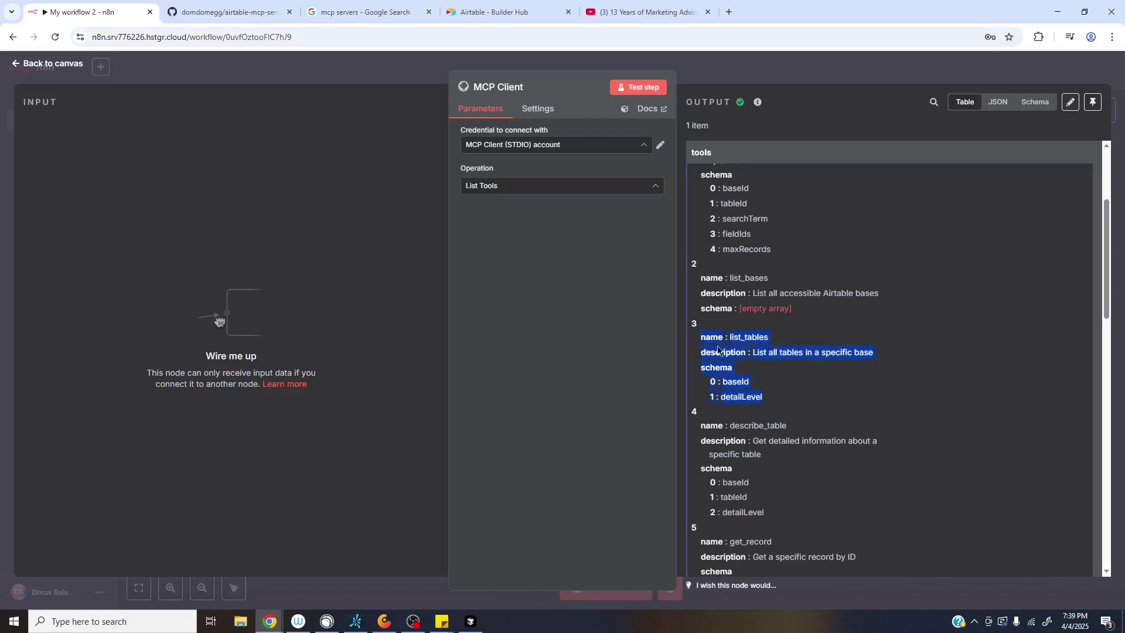
click(597, 272)
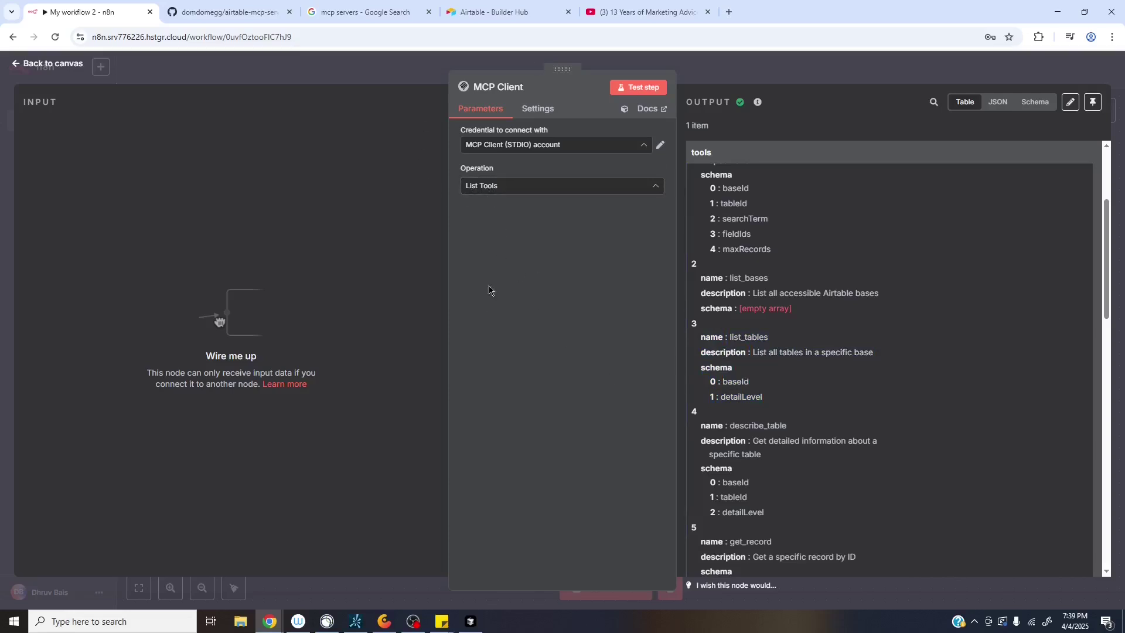
scroll(758, 234, down, 4)
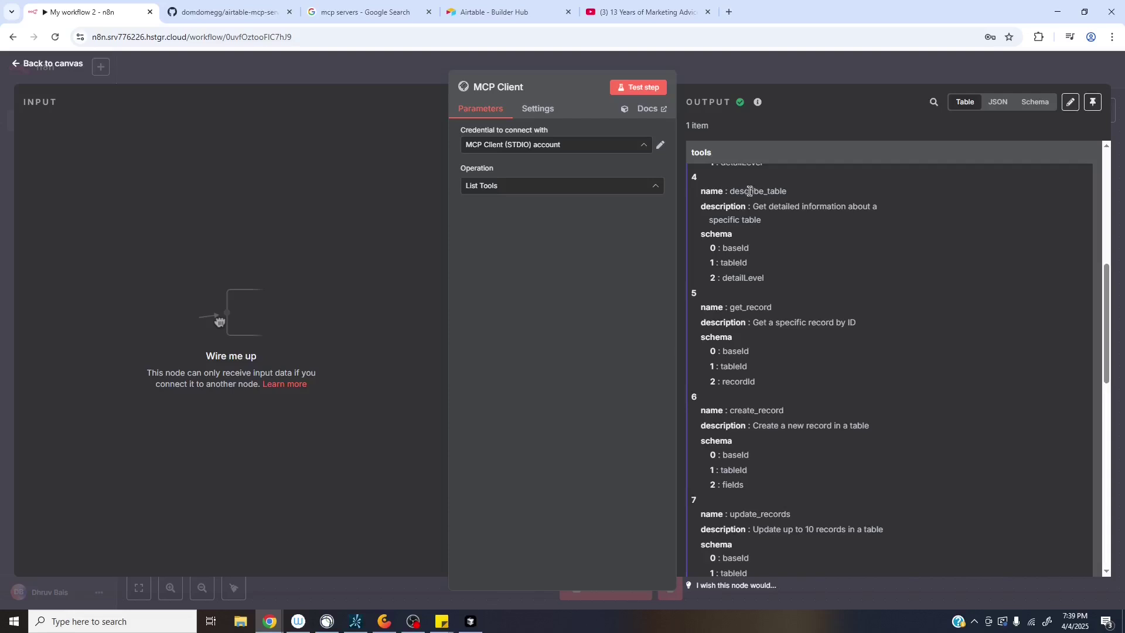
double_click(736, 248)
double_click(735, 263)
double_click(741, 278)
Step: Set the MCP Client node's operation to Execute Tool
click(651, 193)
scroll(609, 309, down, 1)
scroll(592, 258, up, 2)
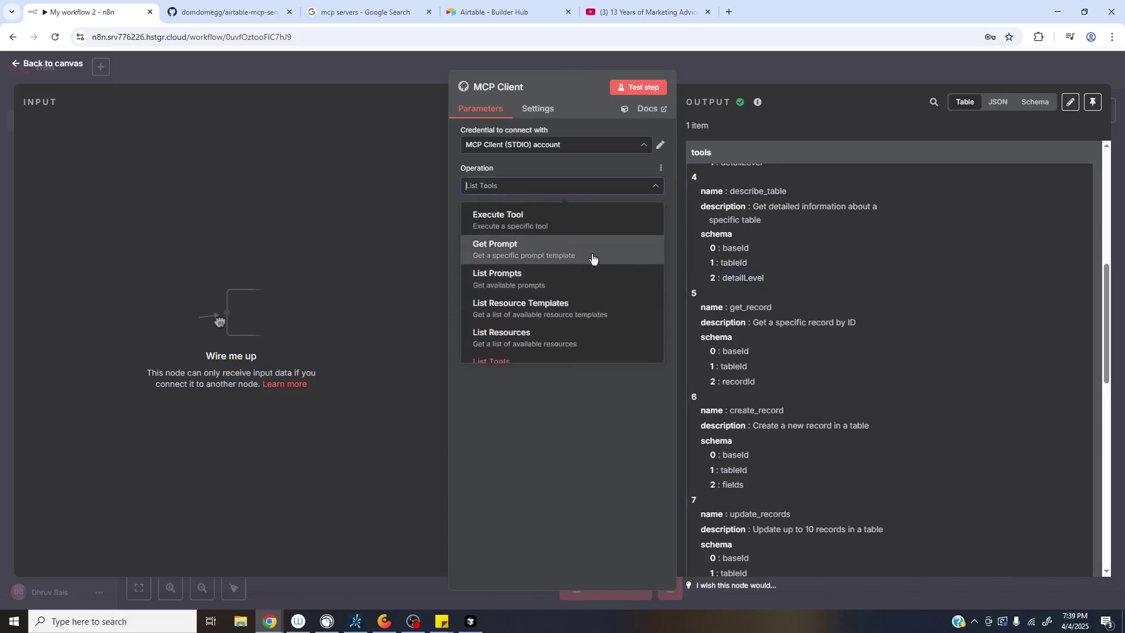
click(583, 227)
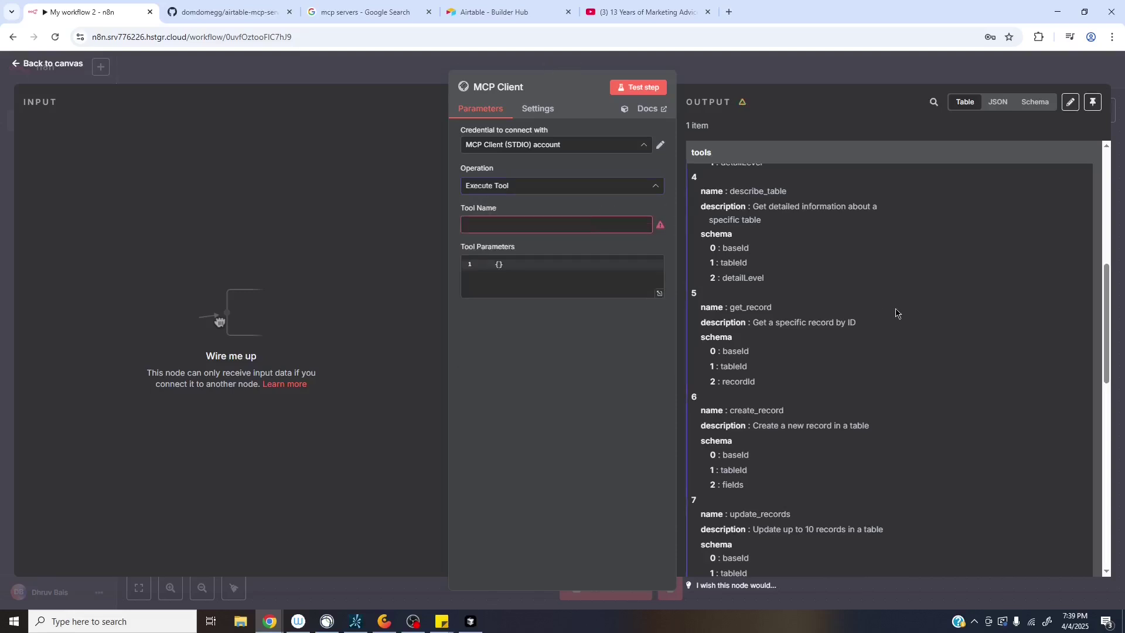
Step: Copy list_bases from the tool list in the output and enter it as the Tool Name
scroll(763, 392, up, 8)
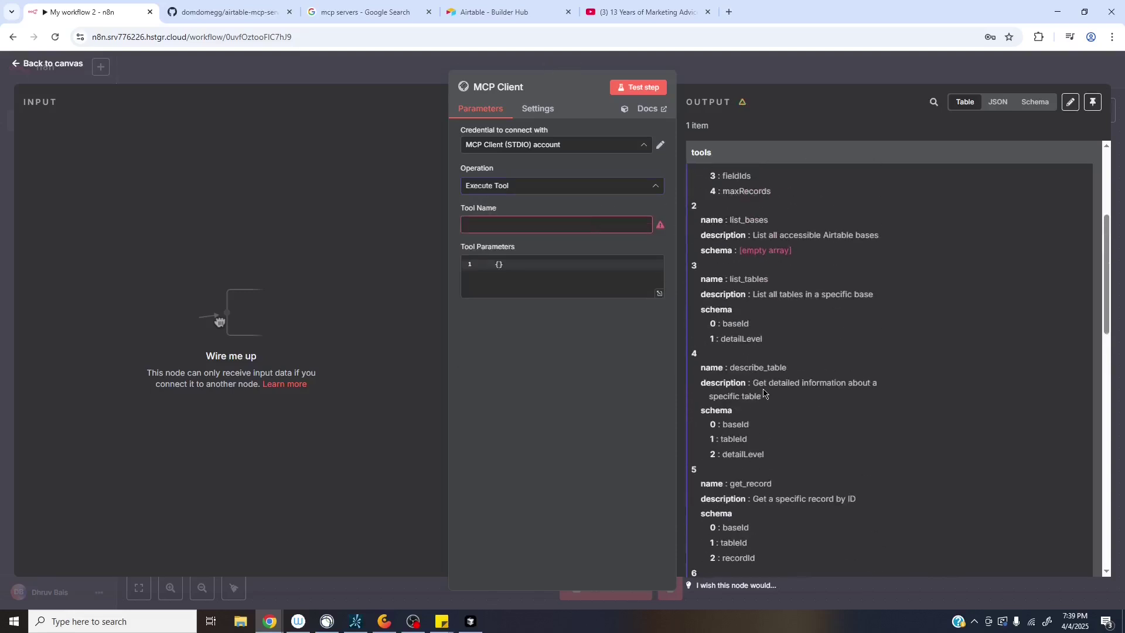
double_click(752, 454)
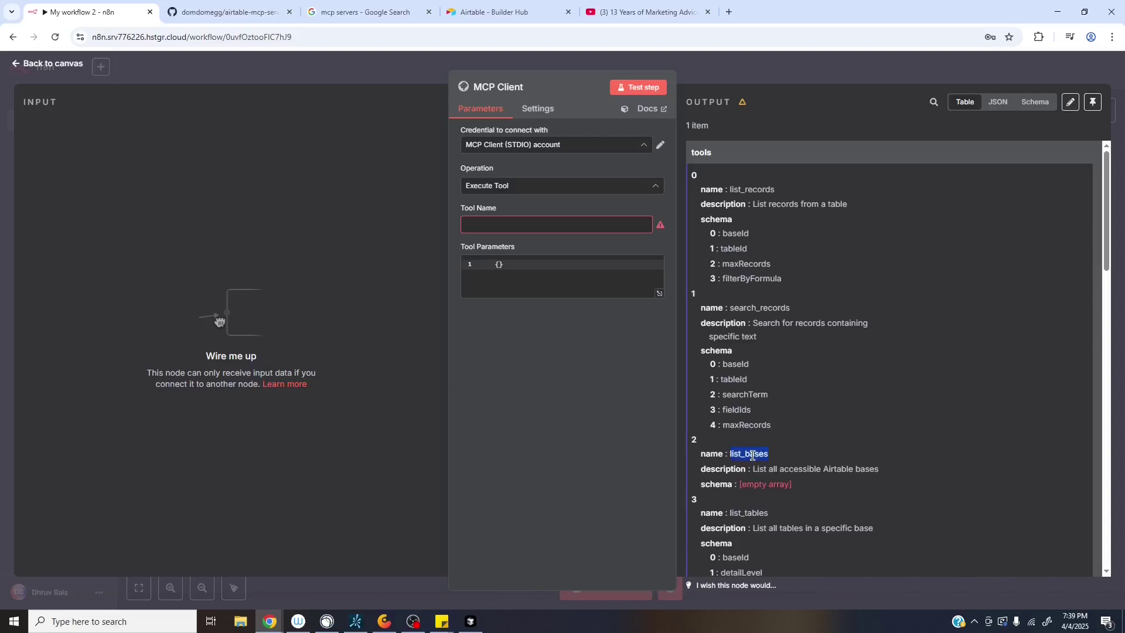
triple_click(752, 455)
double_click(754, 454)
key(ctrl+c)
click(538, 225)
key(ctrl+v)
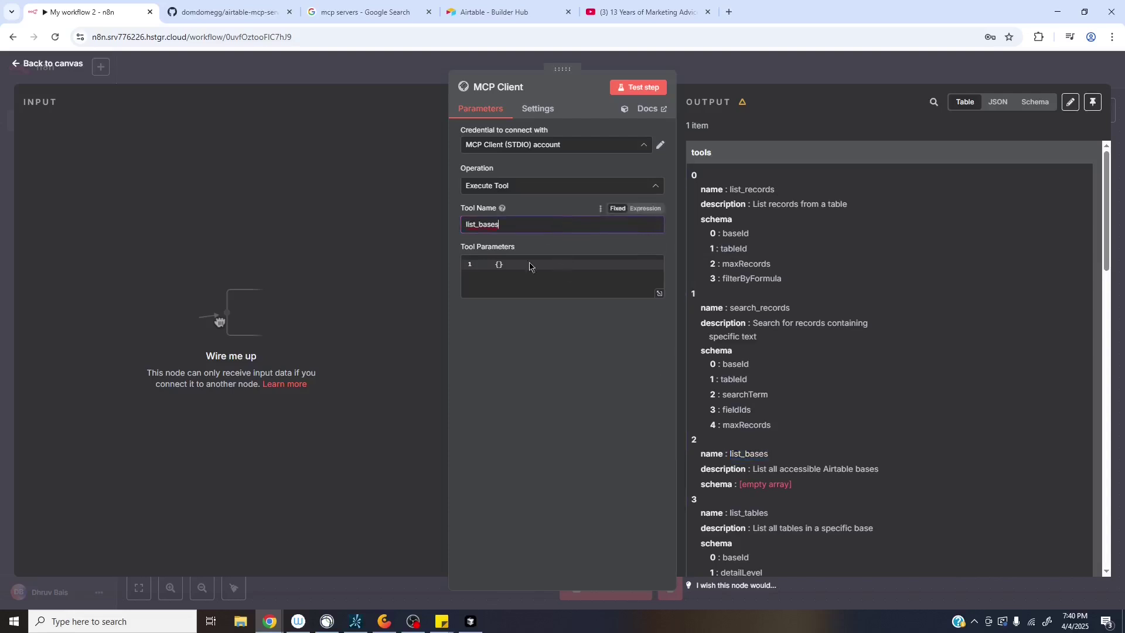
Step: Check the schema of list_bases, leave the Tool Parameters as {}, and test the node
click(507, 277)
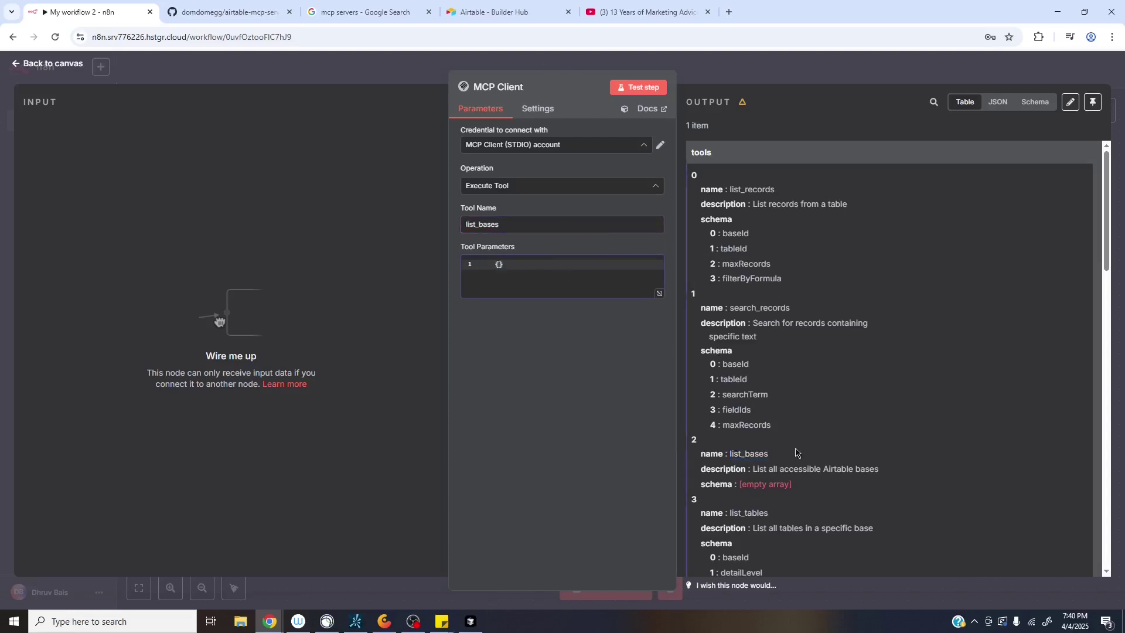
triple_click(729, 485)
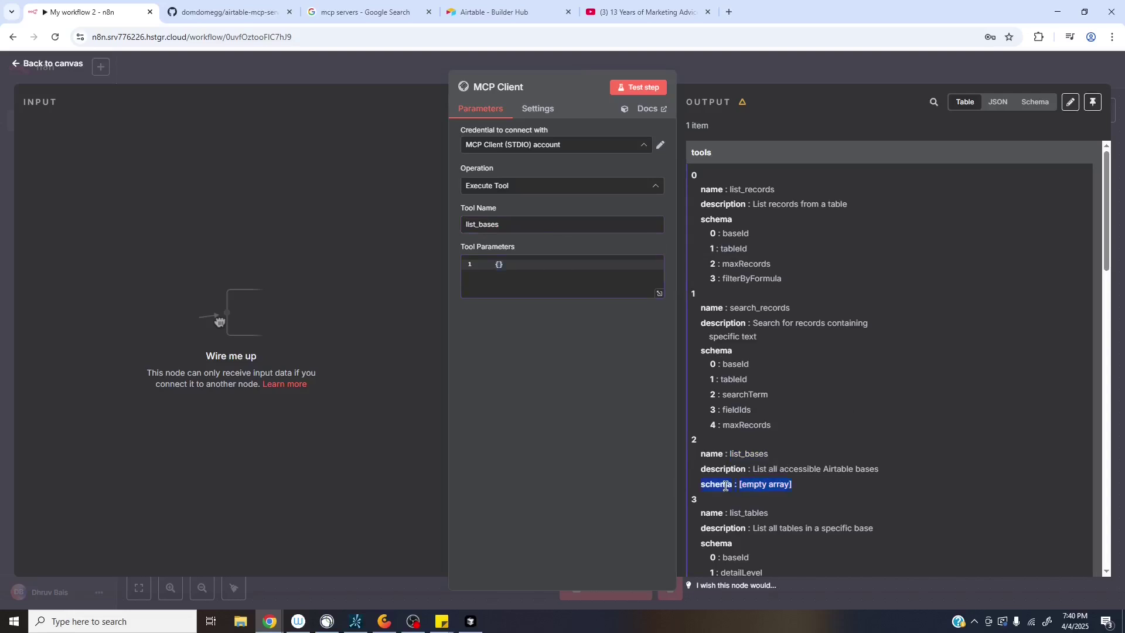
click(638, 87)
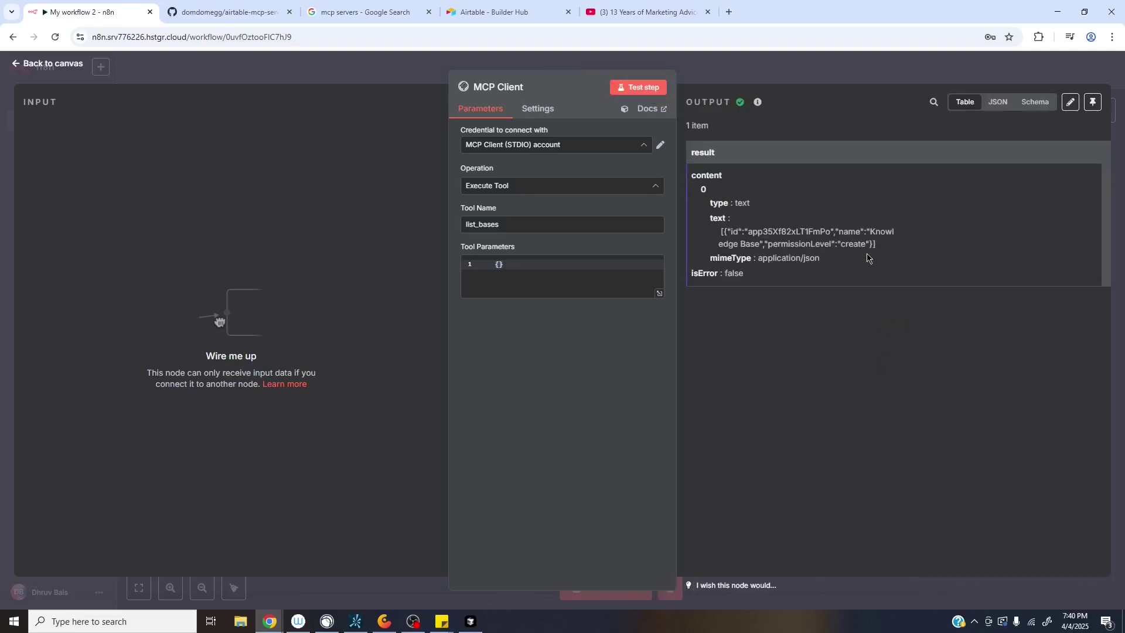
Step: Copy the Knowledge Base base's ID from the output, paste it into the empty Cursor text file, and return to n8n
double_click(882, 232)
double_click(767, 231)
double_click(782, 232)
key(ctrl+c)
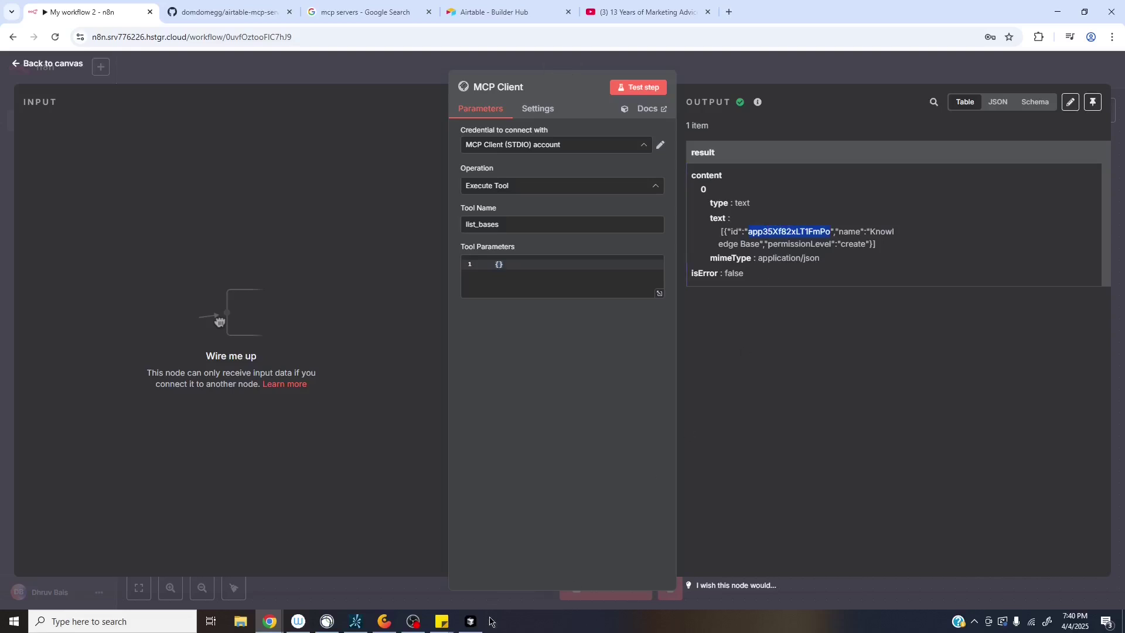
click(470, 621)
key(ctrl+v)
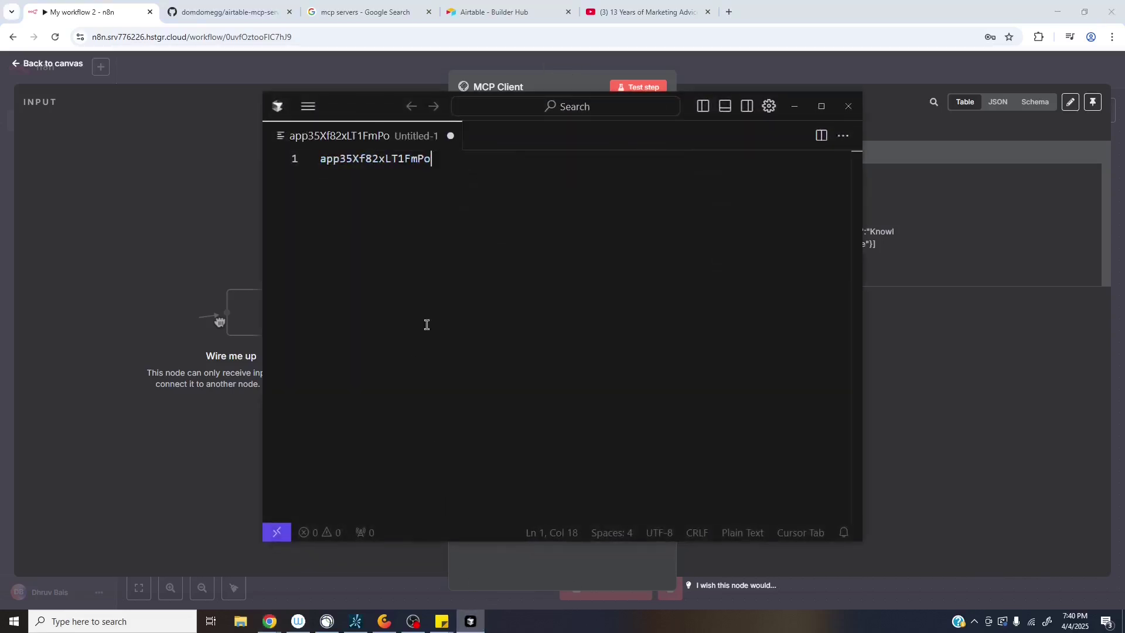
click(955, 392)
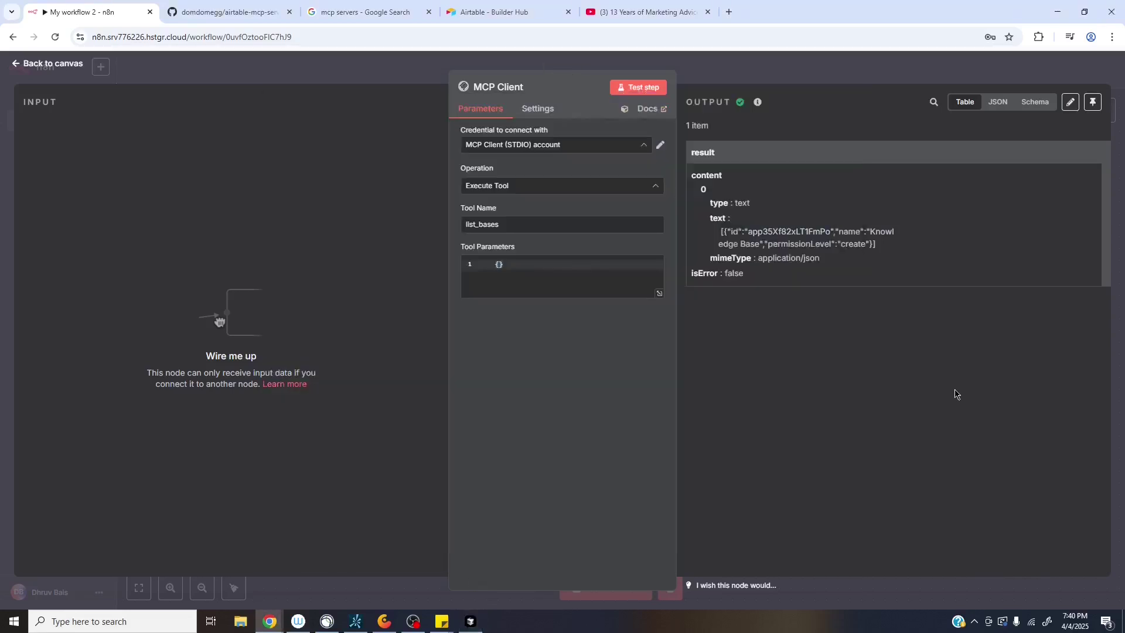
Step: Run the node again with the List Tools operation and find the list_tables entry in the output
click(571, 188)
scroll(564, 284, down, 1)
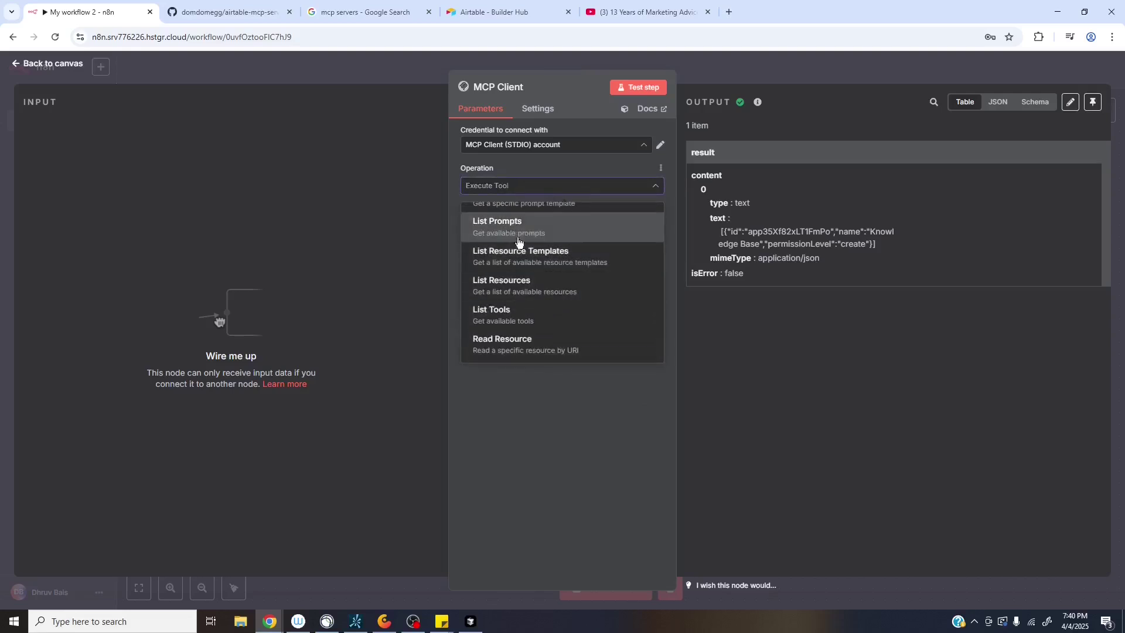
click(525, 313)
click(635, 88)
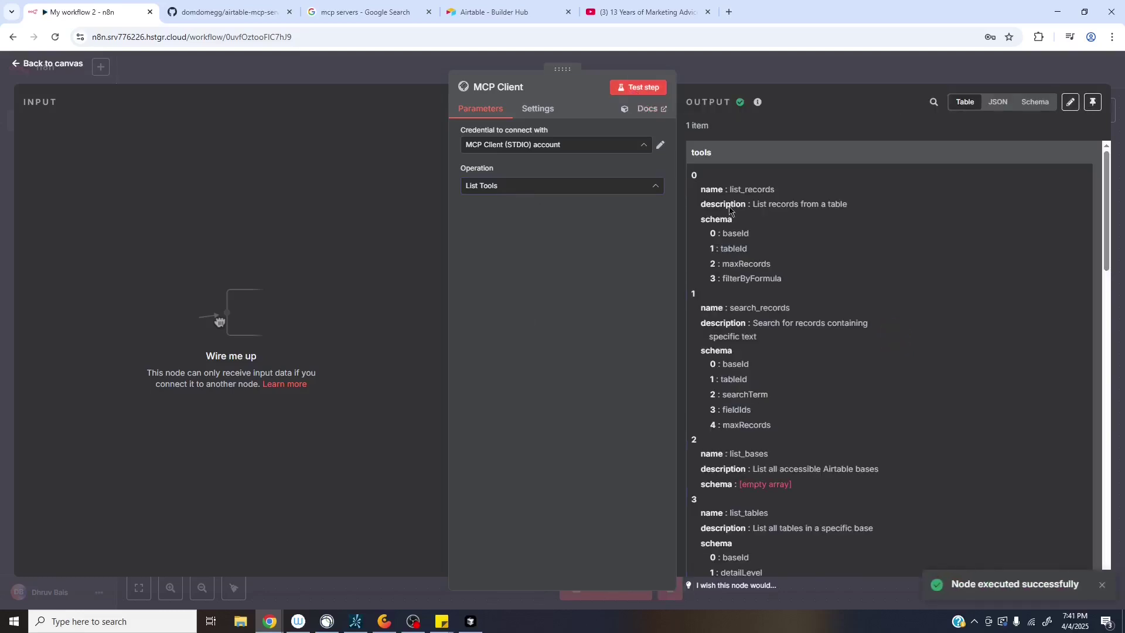
scroll(853, 460, down, 2)
scroll(853, 460, down, 1)
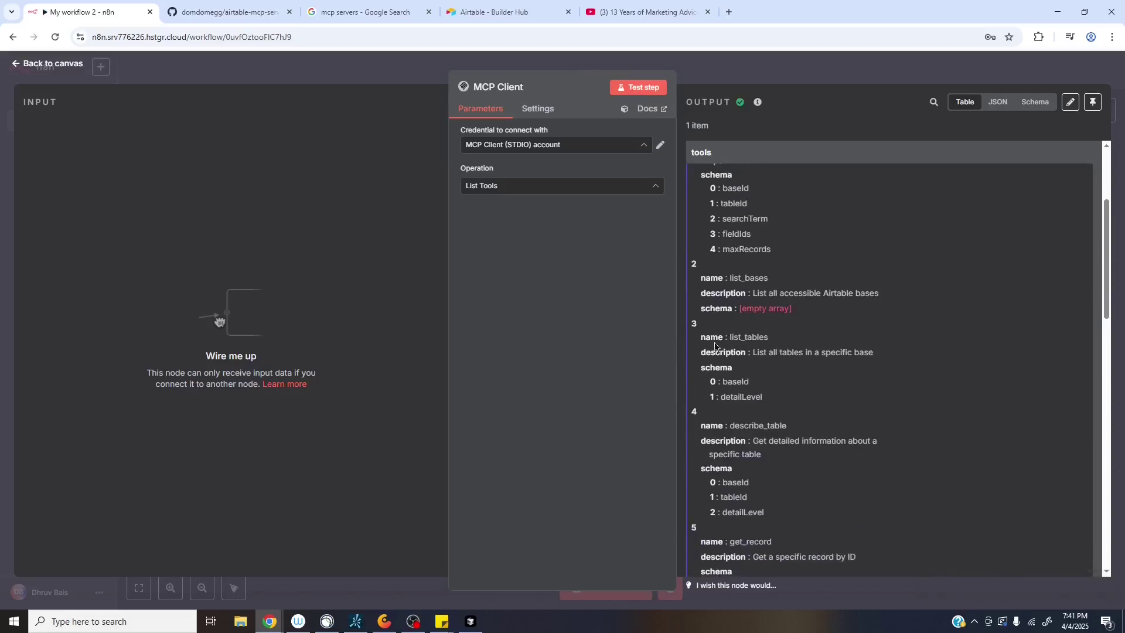
Step: Switch the operation back to Execute Tool, enter list_tables as the Tool Name, and check the parameters in its schema
click(567, 185)
scroll(550, 335, up, 1)
click(515, 218)
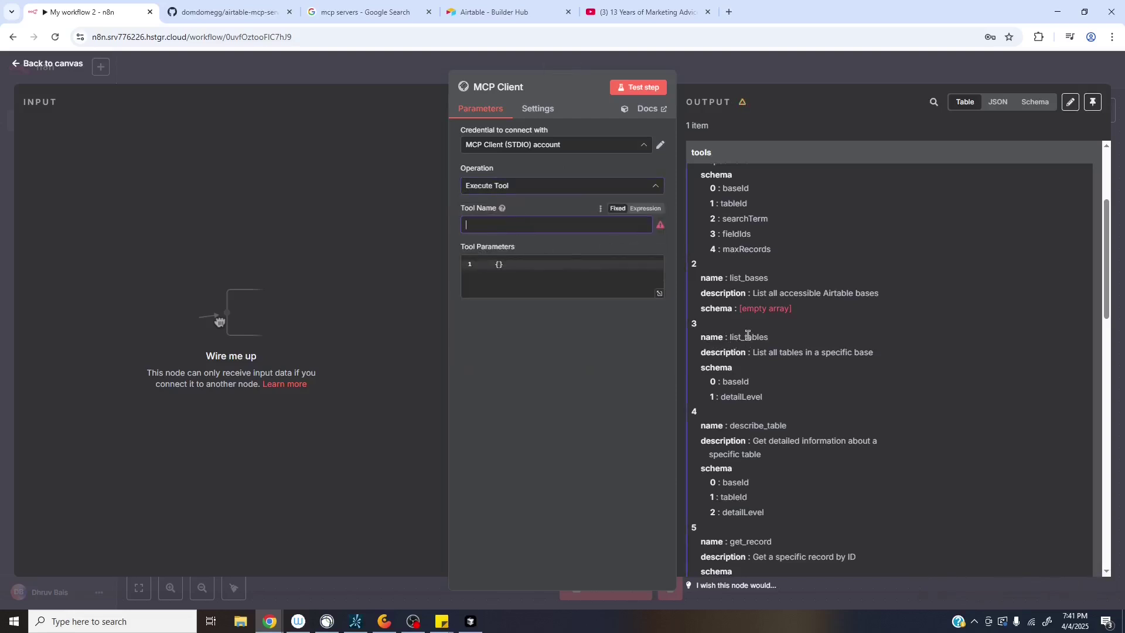
text(list_tables)
double_click(741, 381)
double_click(743, 396)
Step: Add a "baseId" entry to the Tool Parameters with the base ID copied from the Cursor text file, ending it with a comma and a new line
click(497, 264)
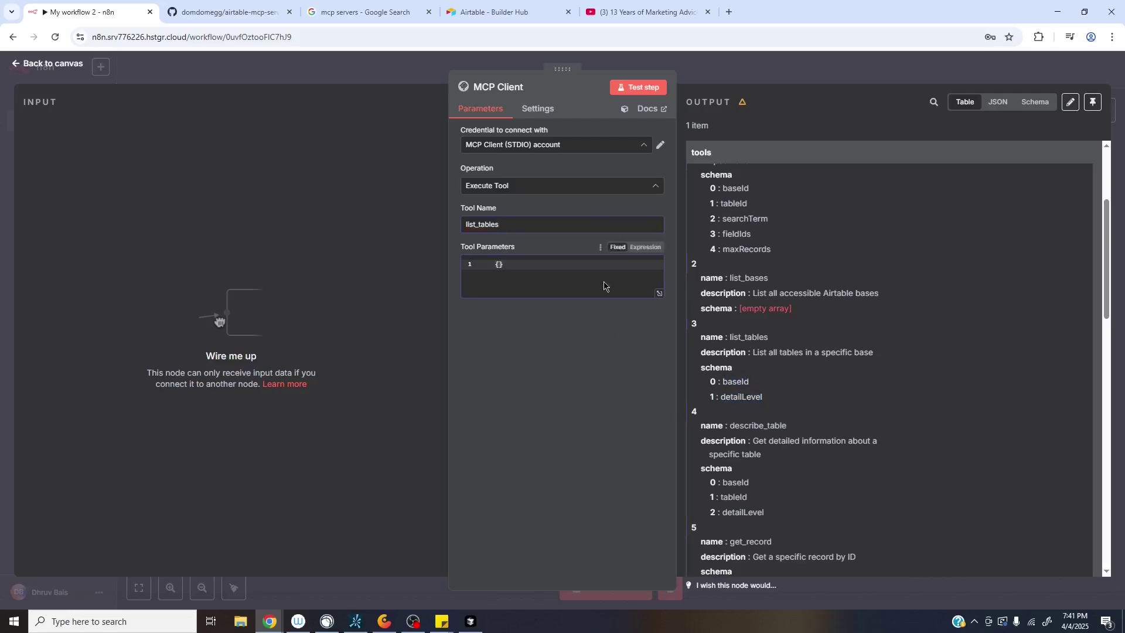
text("baseId":")
click(471, 621)
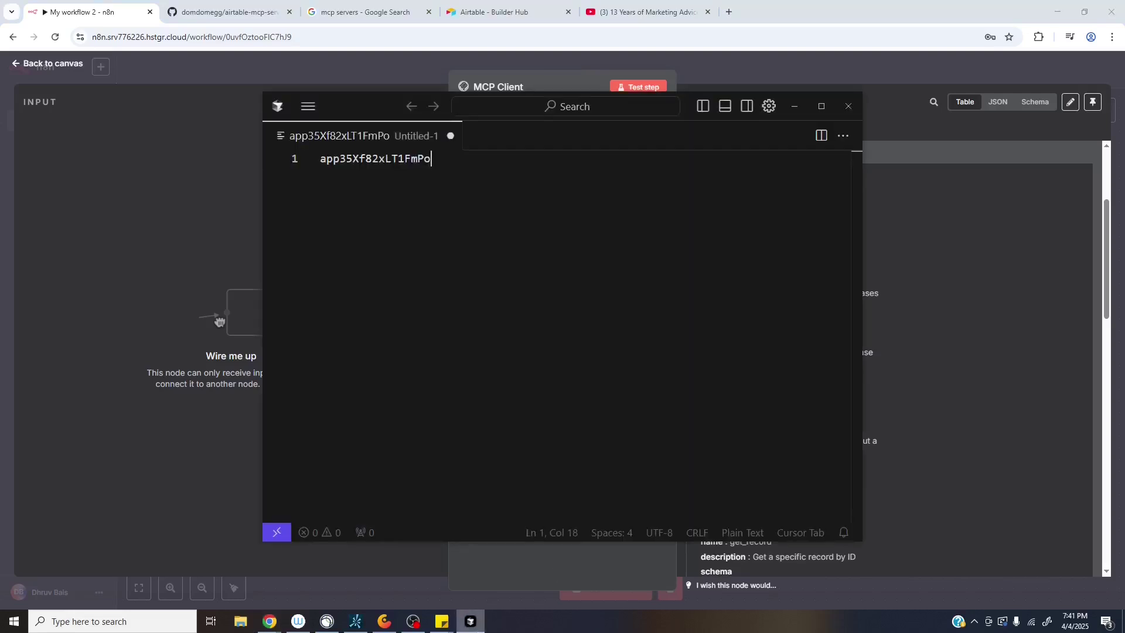
double_click(351, 158)
key(ctrl+c)
click(794, 106)
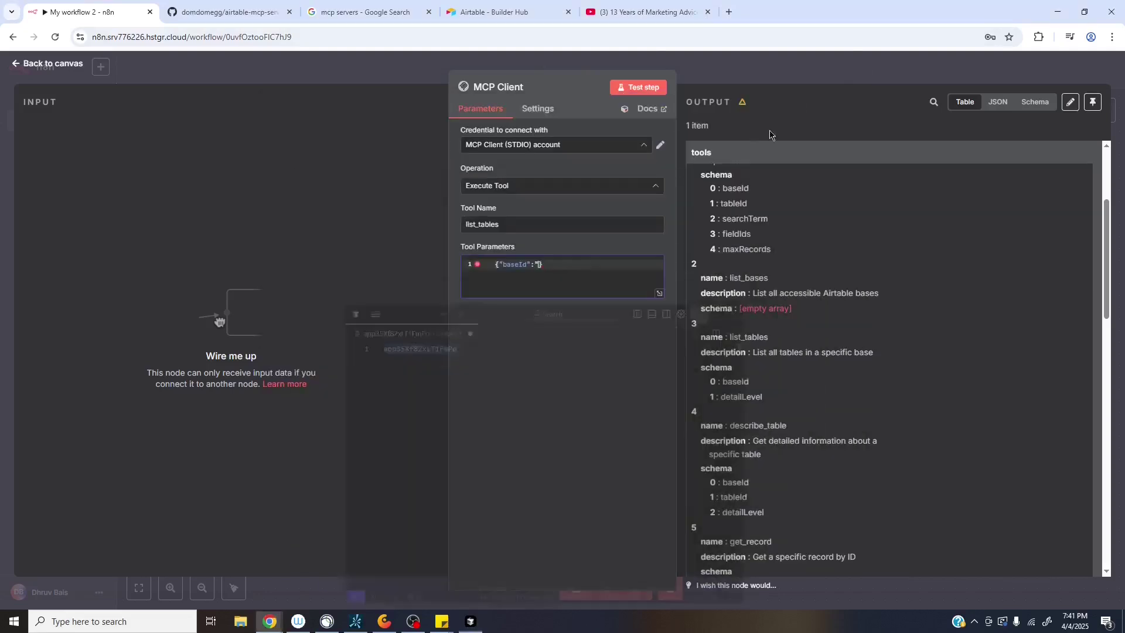
key(ctrl+v)
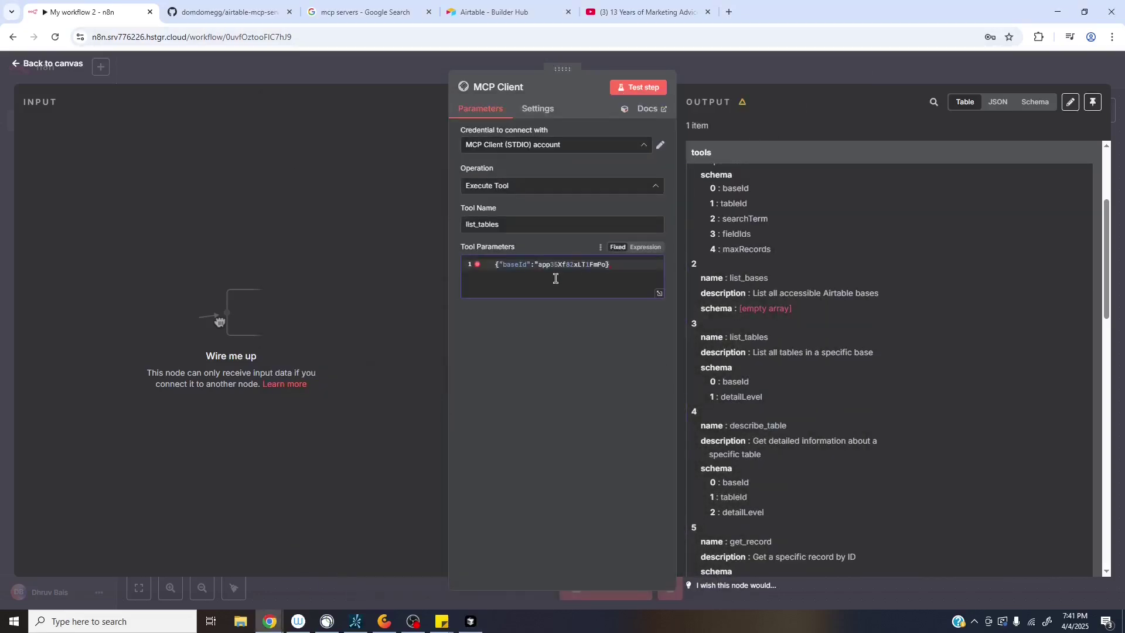
text(",)
key(Return)
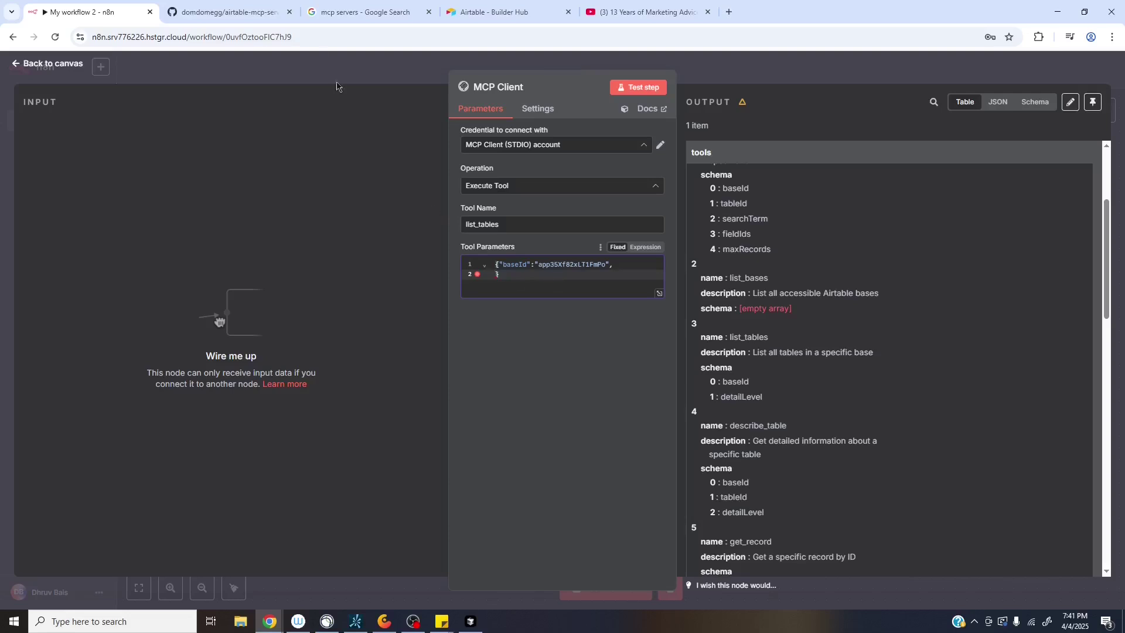
Step: Look up the detailLevel options for list_tables in the GitHub README and add "detailLevel":"full" to the Tool Parameters in n8n
click(250, 6)
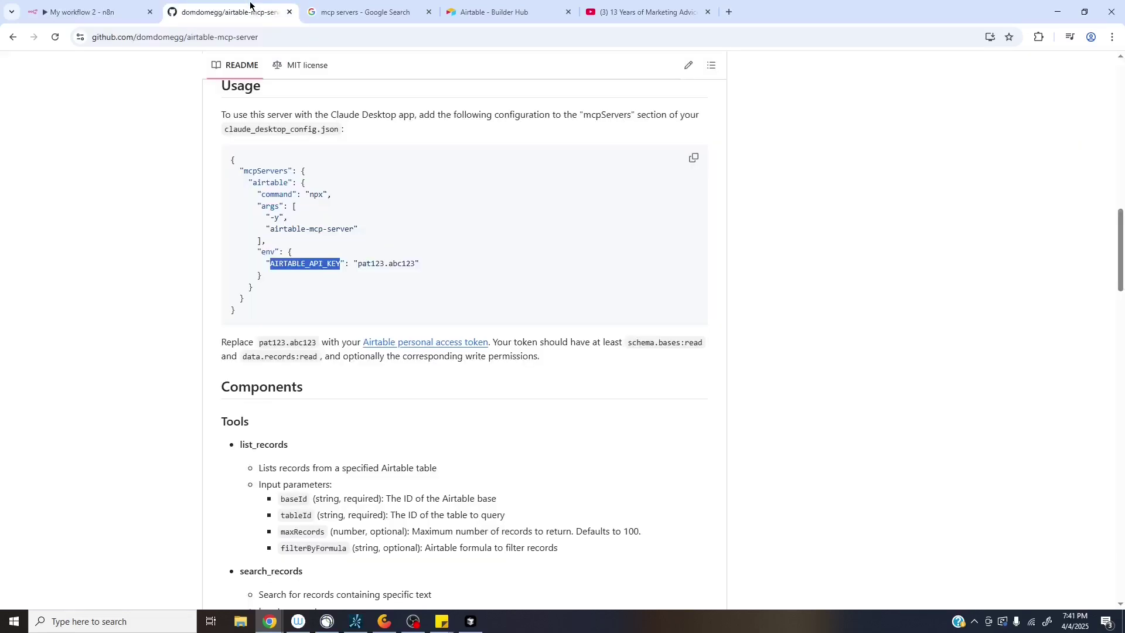
scroll(289, 432, down, 3)
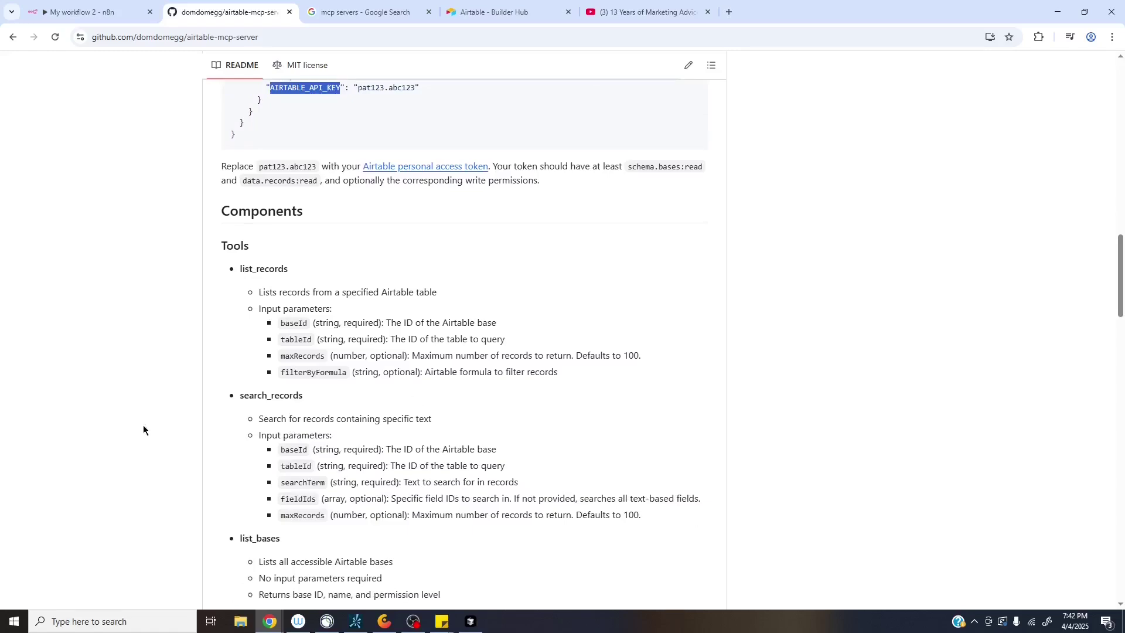
scroll(156, 430, down, 5)
double_click(246, 323)
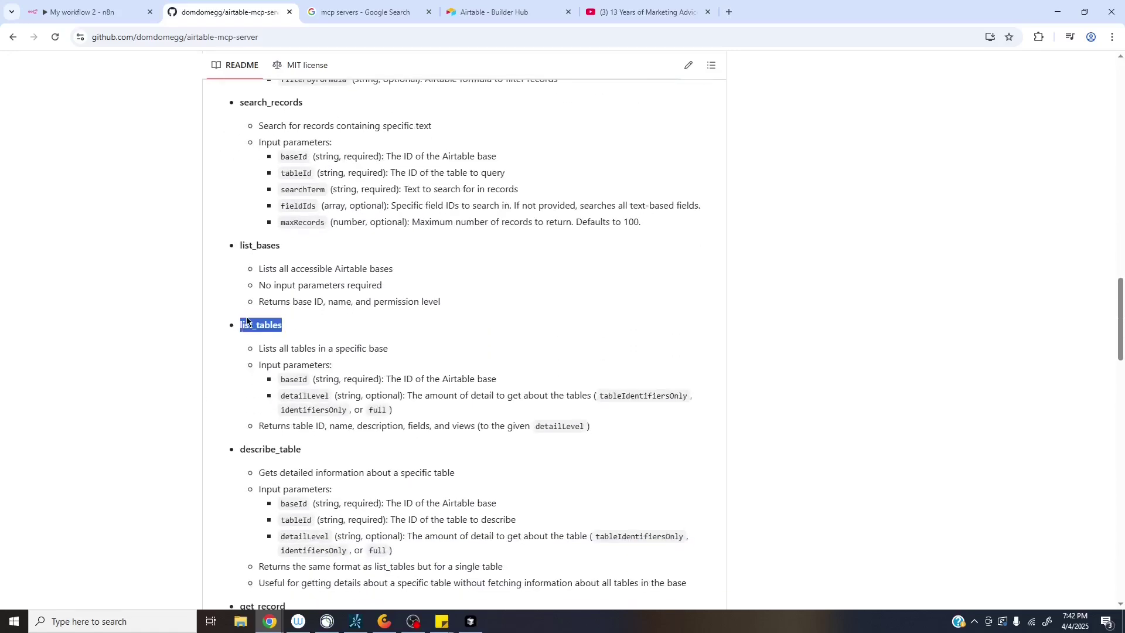
double_click(320, 398)
click(368, 400)
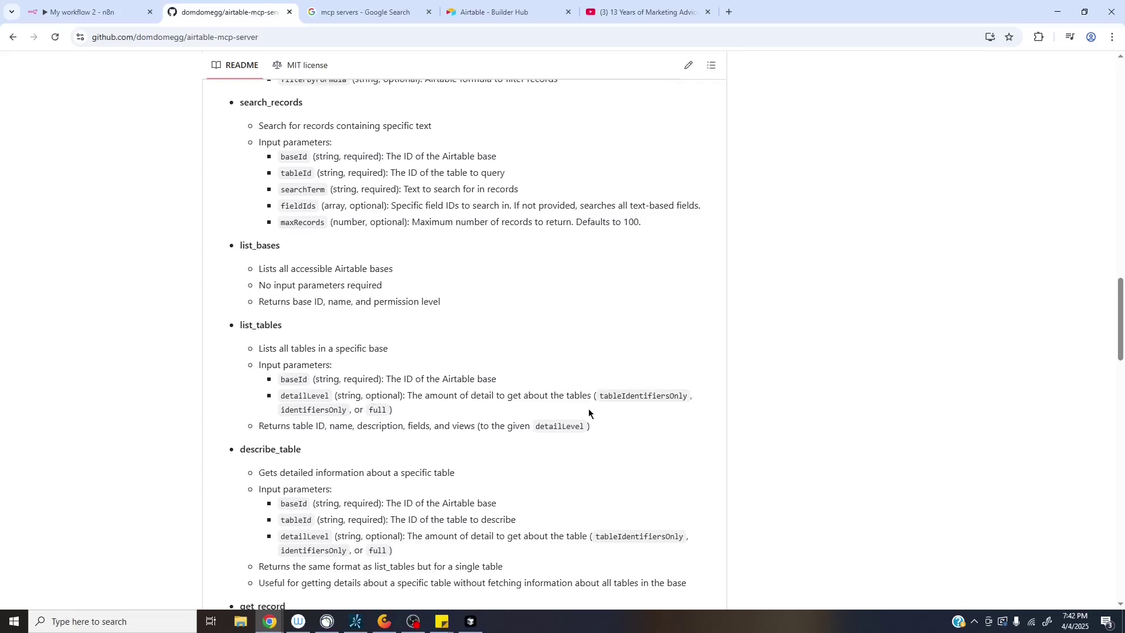
double_click(373, 411)
click(94, 12)
text("detail)
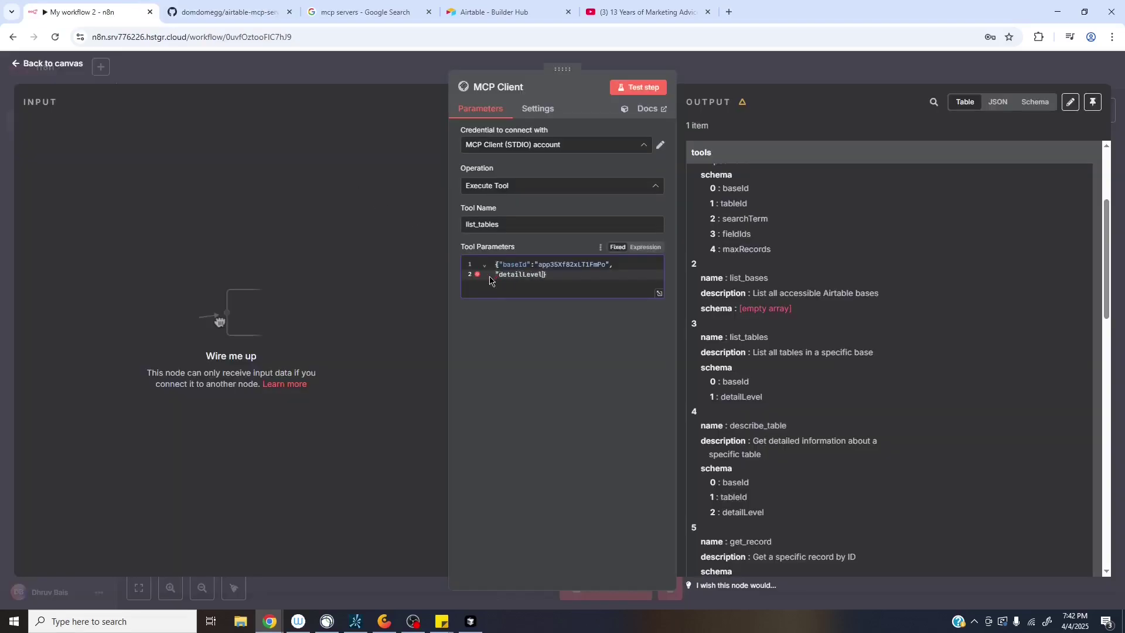
text(Level":"full")
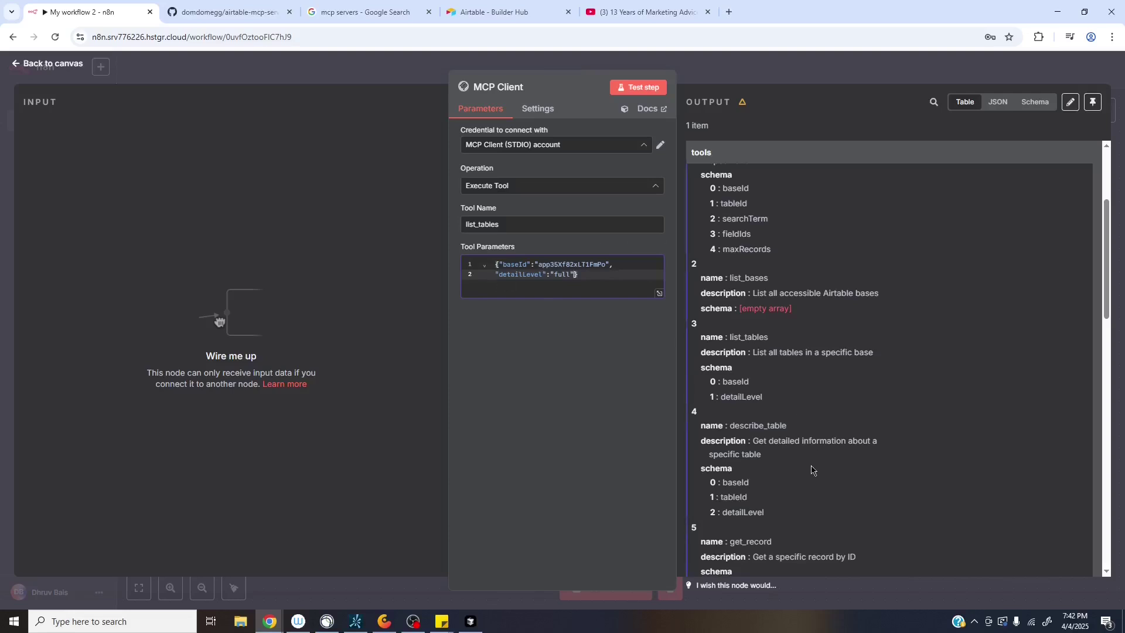
scroll(811, 472, down, 5)
scroll(811, 472, down, 4)
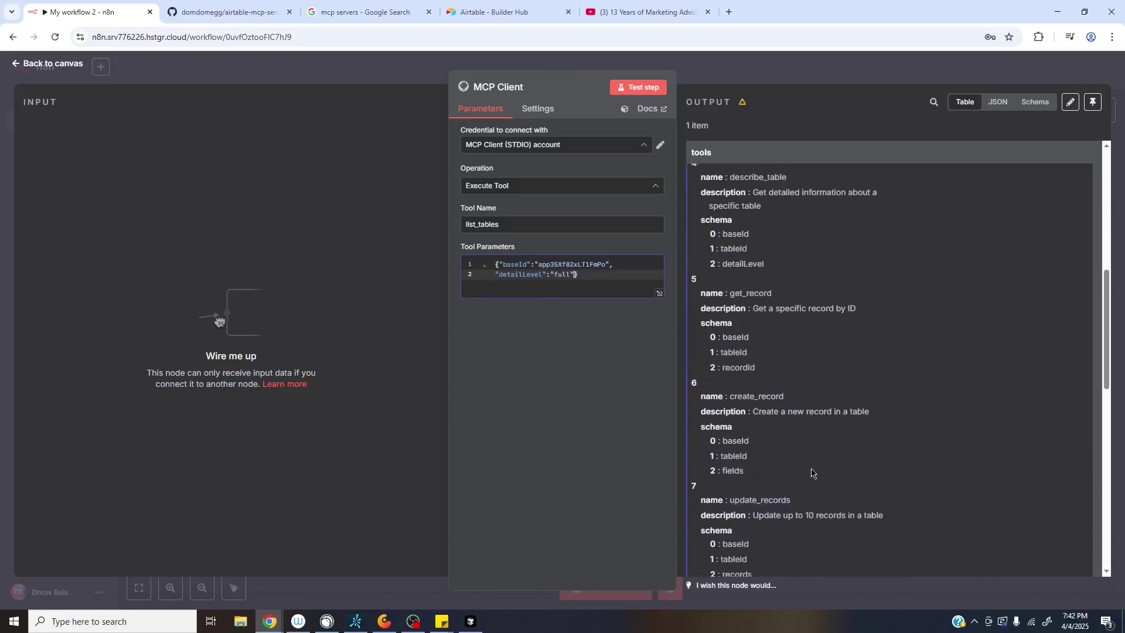
scroll(812, 472, down, 7)
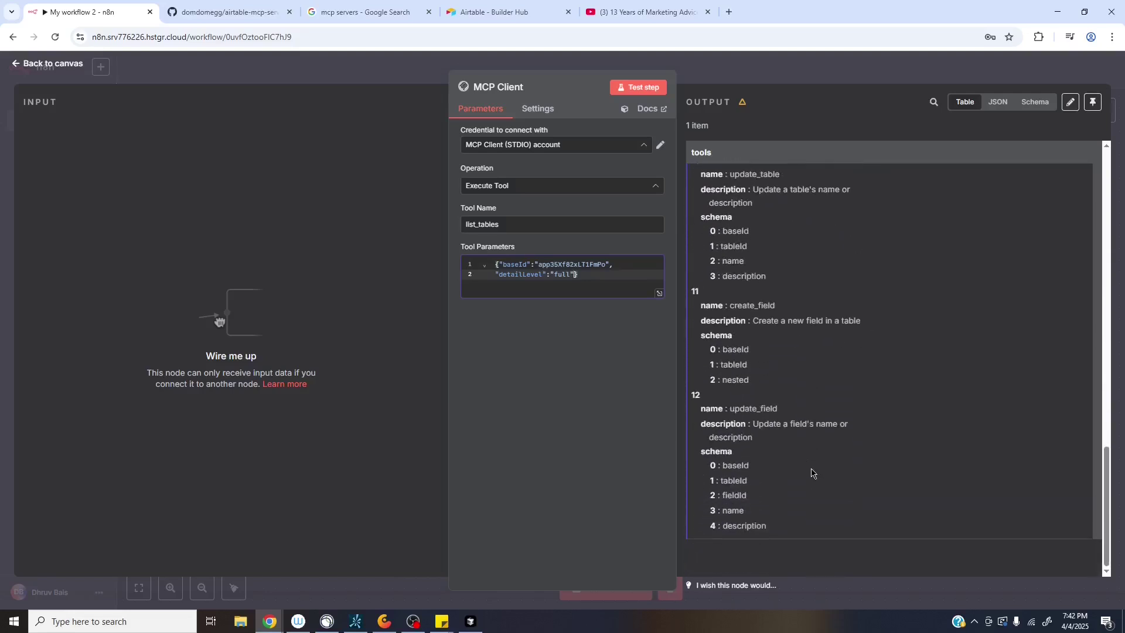
Step: Find the list_records entry in the tools output and copy its name, description and schema
scroll(812, 472, up, 6)
scroll(811, 472, up, 5)
double_click(758, 346)
scroll(758, 349, up, 3)
scroll(758, 349, up, 4)
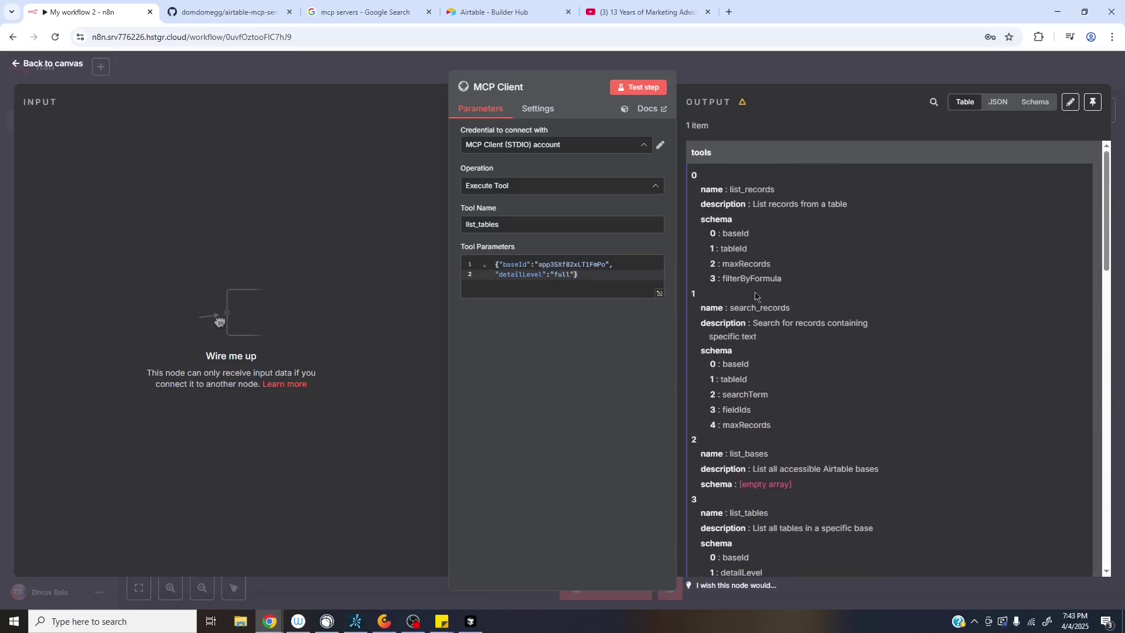
double_click(758, 190)
drag(784, 278, 701, 186)
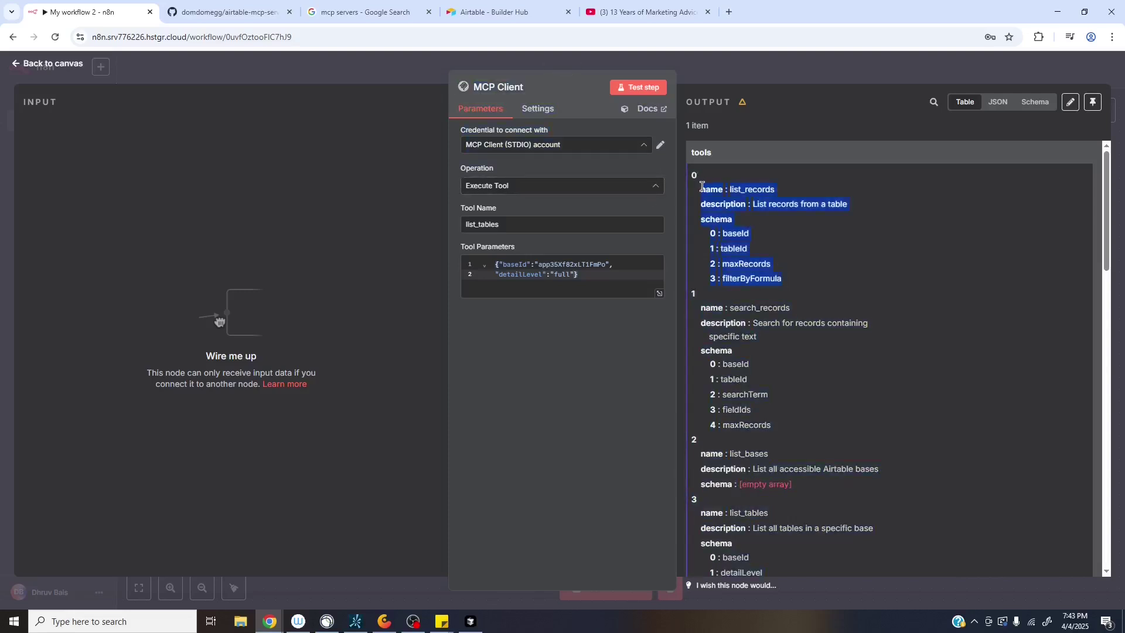
Step: Paste the list_records entry below the base ID in the Cursor text file, leaving an empty line between them, and return to n8n
key(alt+Tab)
key(ctrl+a)
key(ctrl+v)
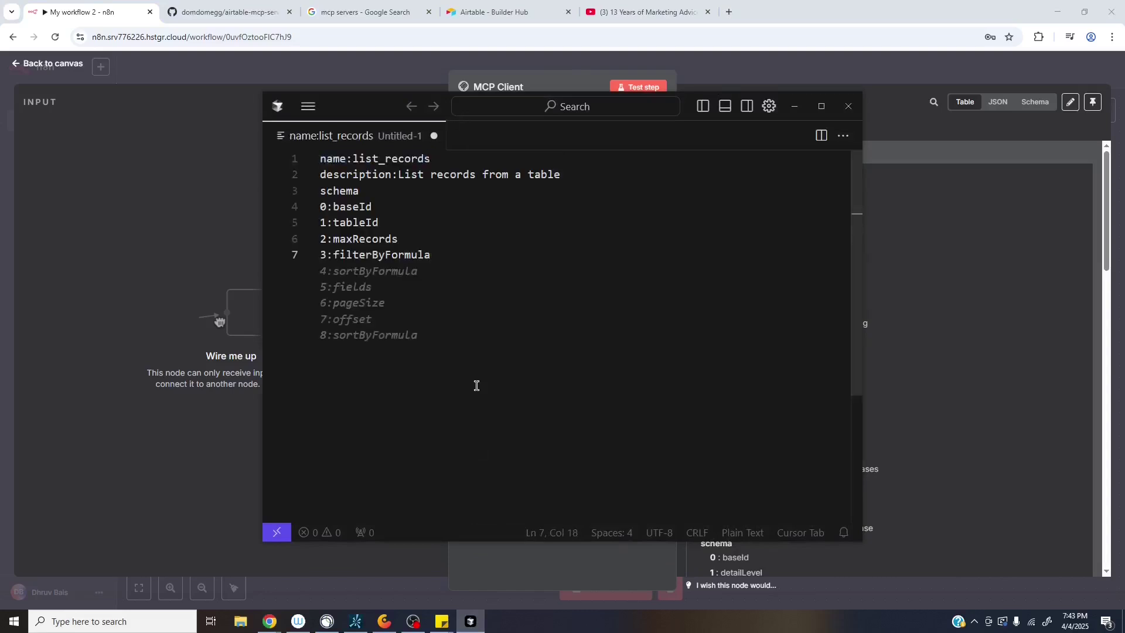
key(ctrl+z)
click(517, 302)
key(Return)
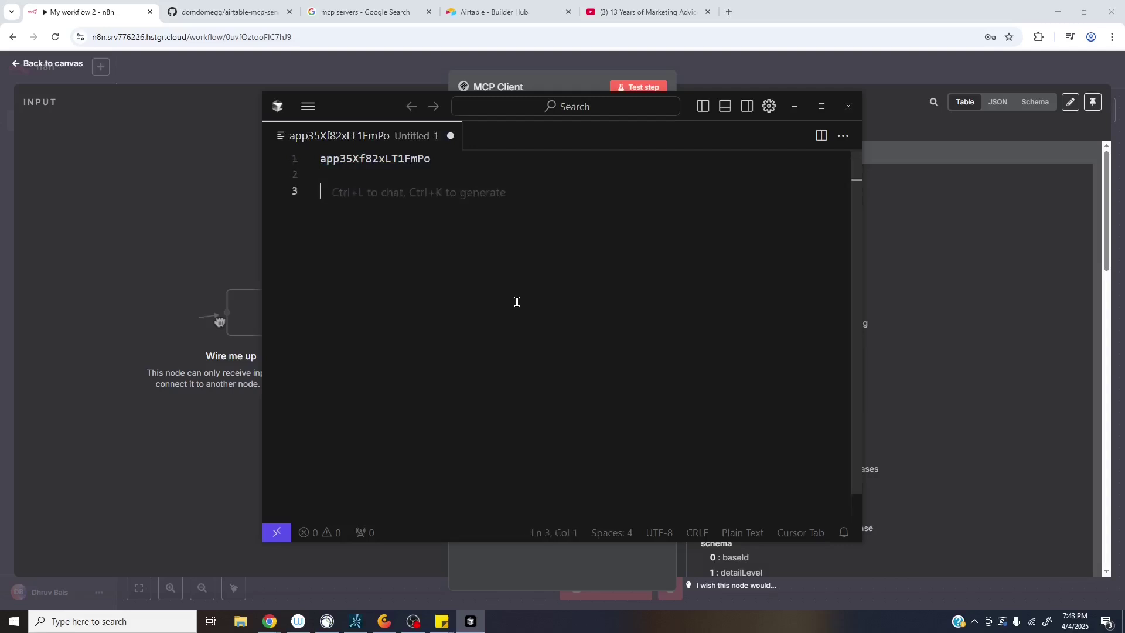
key(Return)
key(ctrl+v)
click(422, 170)
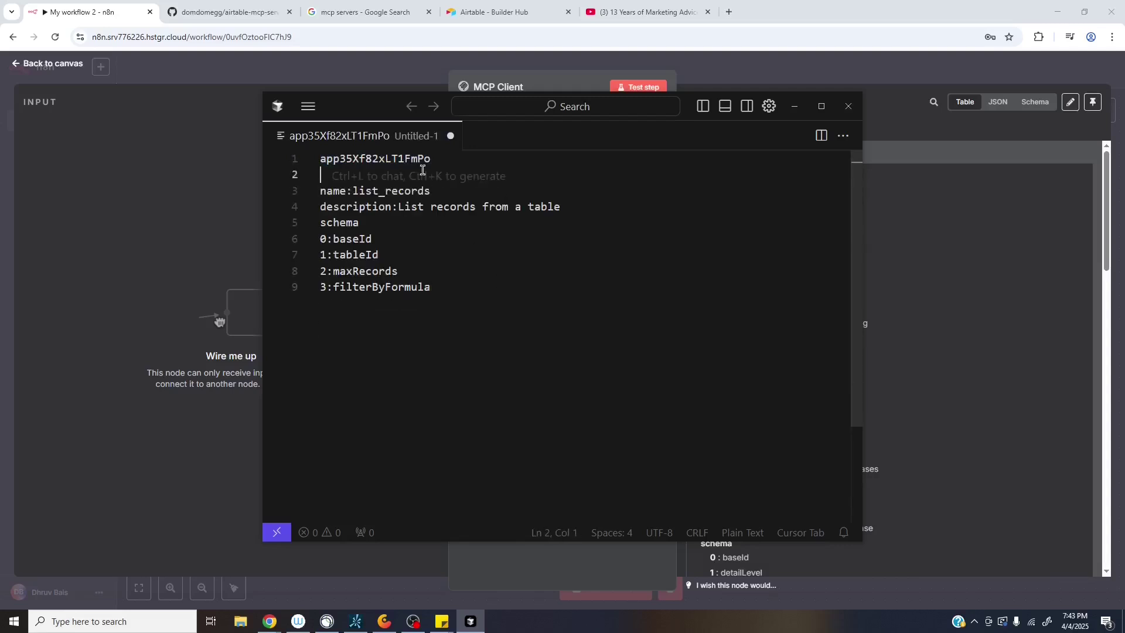
click(794, 106)
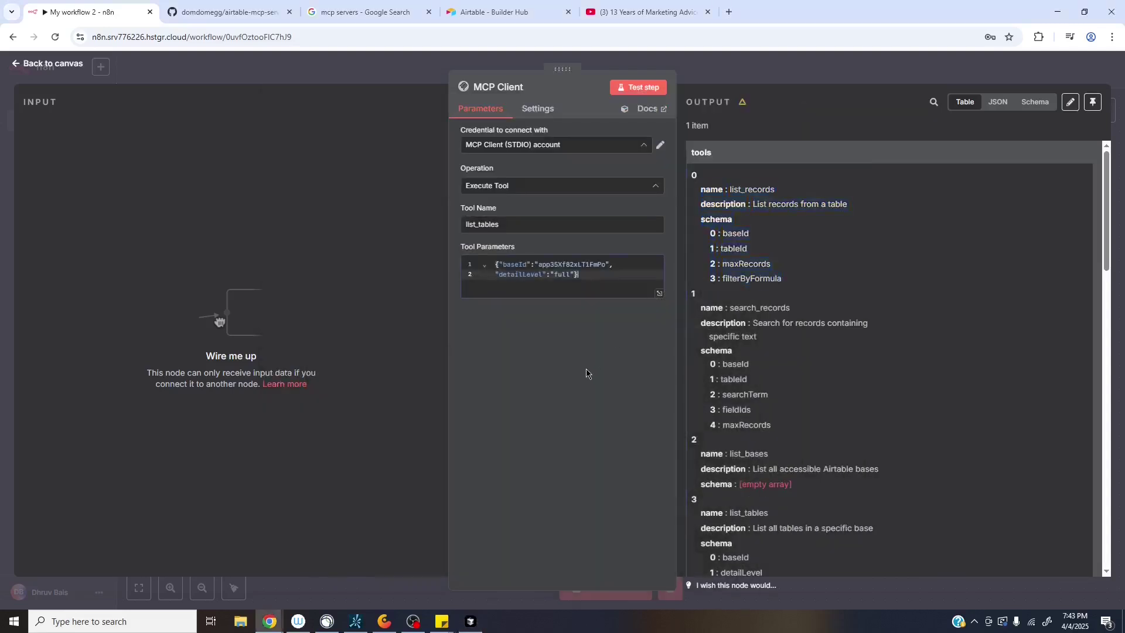
Step: Run the MCP Client node with list_tables and copy the ID of KB_Table from the output
click(628, 87)
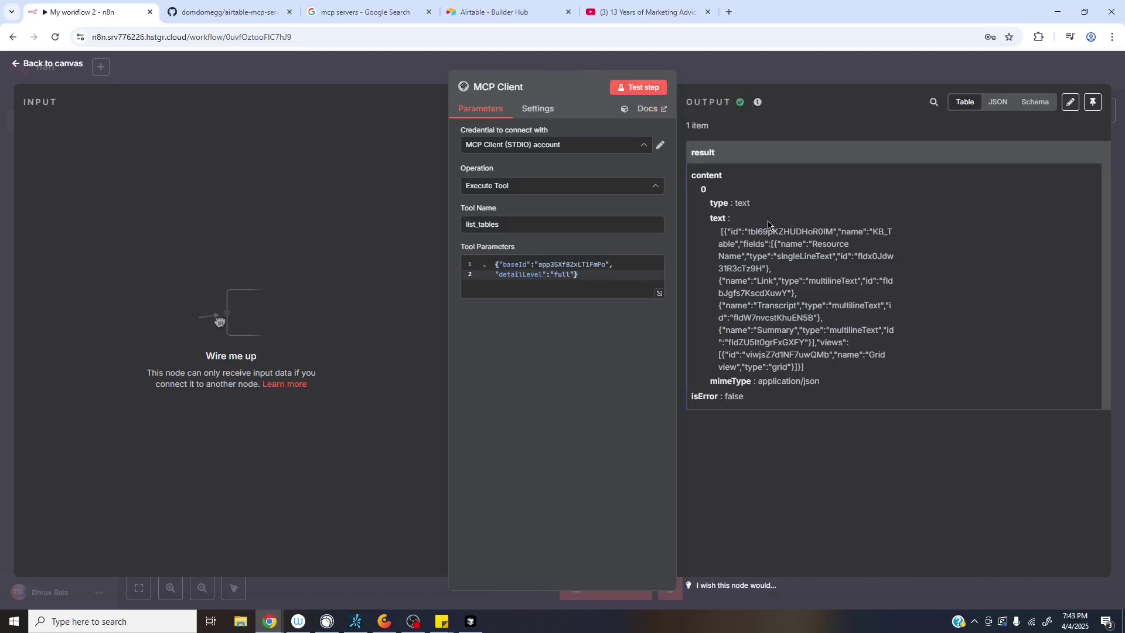
drag(775, 245, 795, 377)
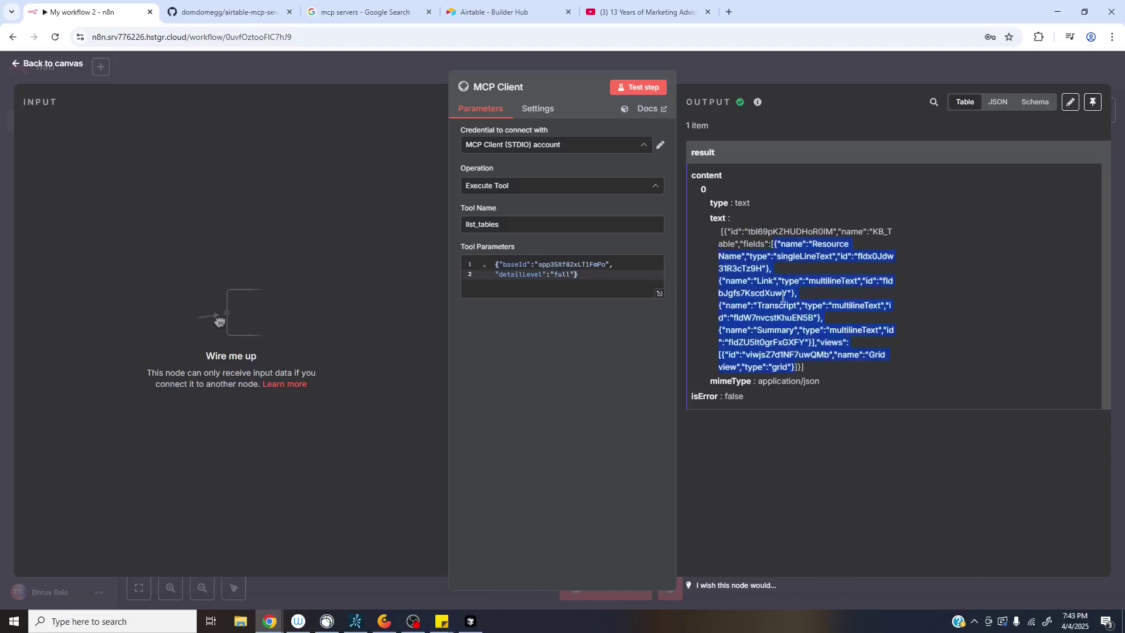
click(751, 232)
double_click(764, 232)
key(ctrl+c)
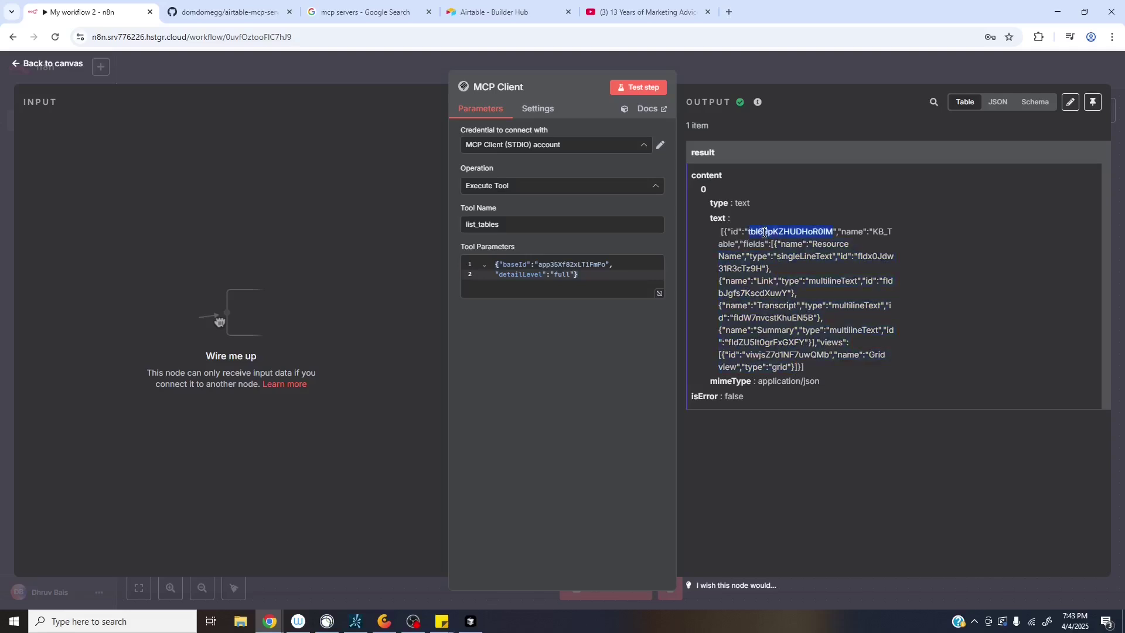
double_click(879, 233)
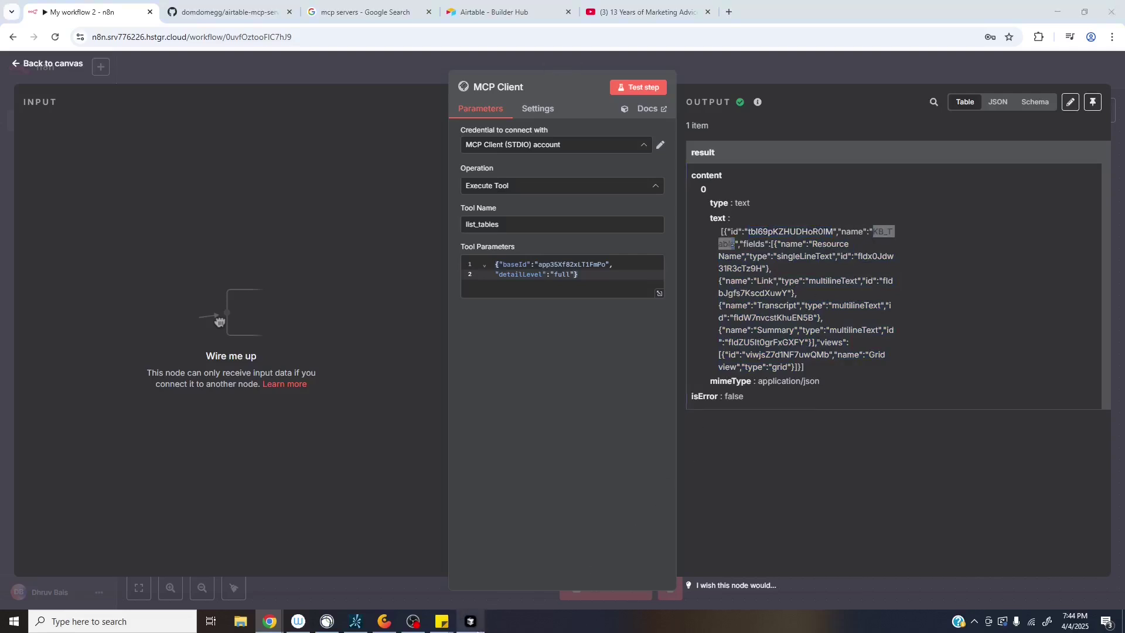
Step: Paste the table ID under the base ID in the Cursor text file, add a blank line, and review the list_records parameters
click(470, 621)
key(ctrl+v)
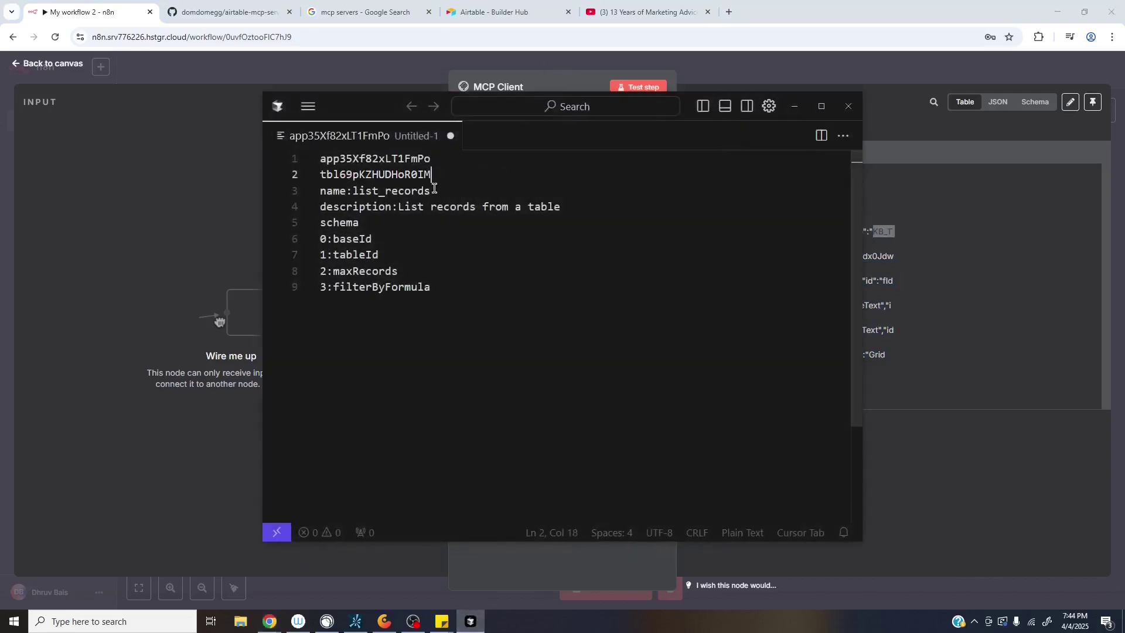
key(Return)
click(419, 174)
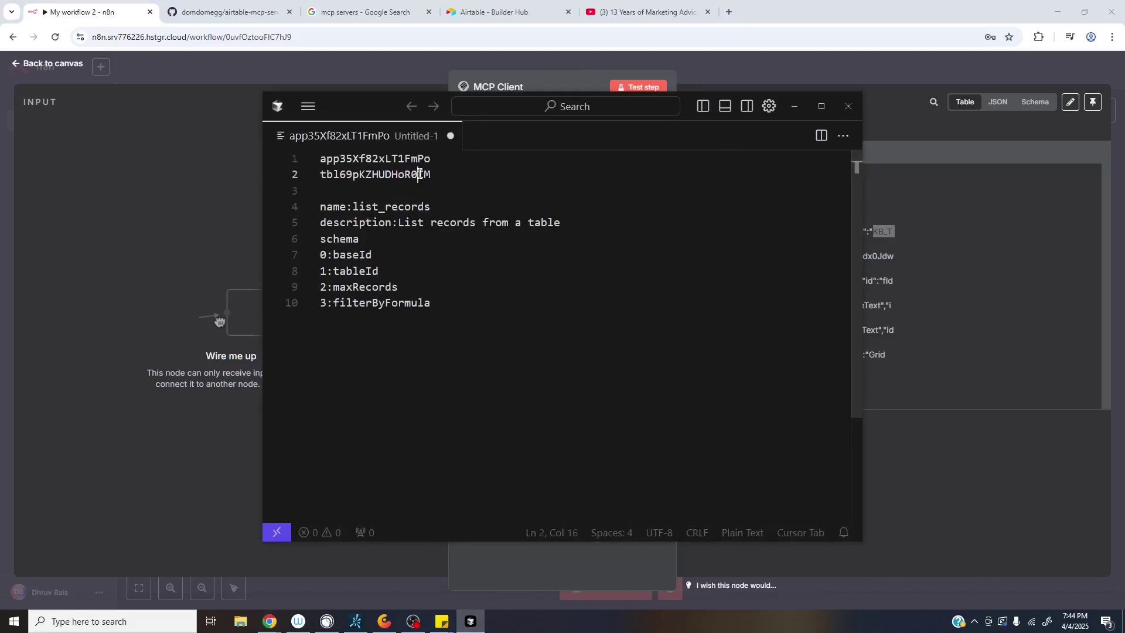
click(353, 259)
click(358, 273)
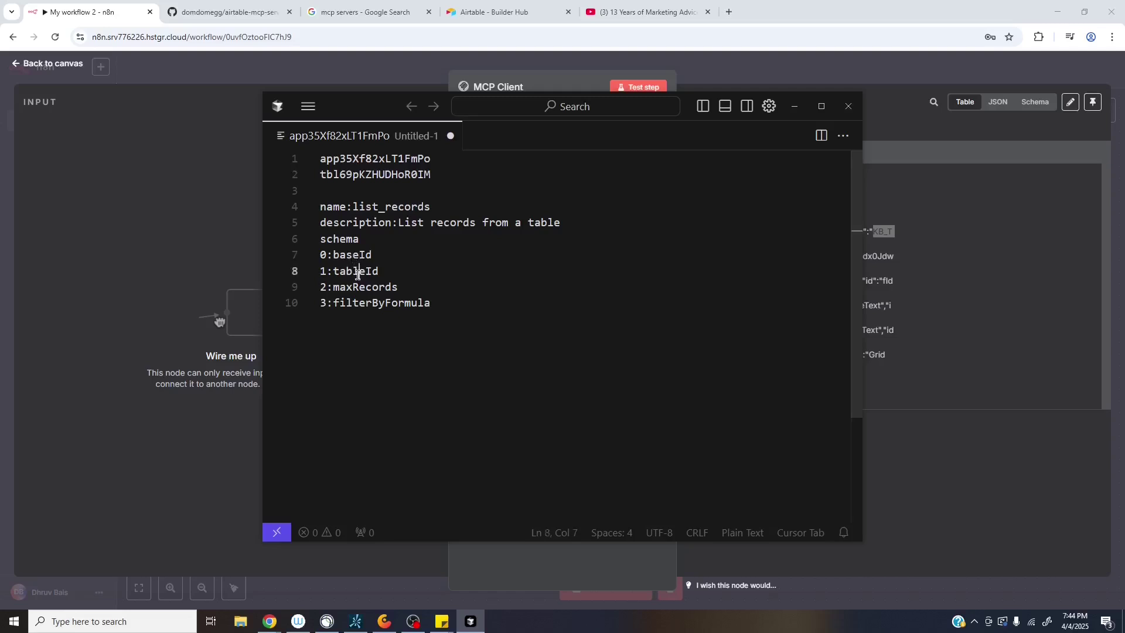
click(373, 303)
Step: Search the GitHub README for "filter" and read the filterByFormula description under list_records
click(248, 5)
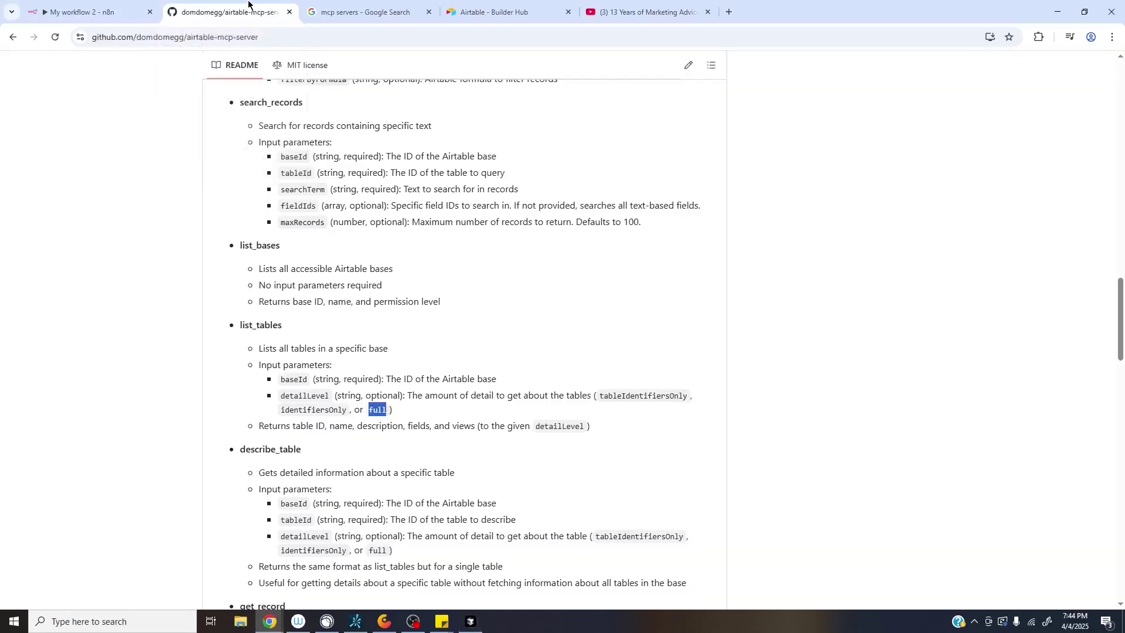
click(188, 303)
key(ctrl+f)
text(filter)
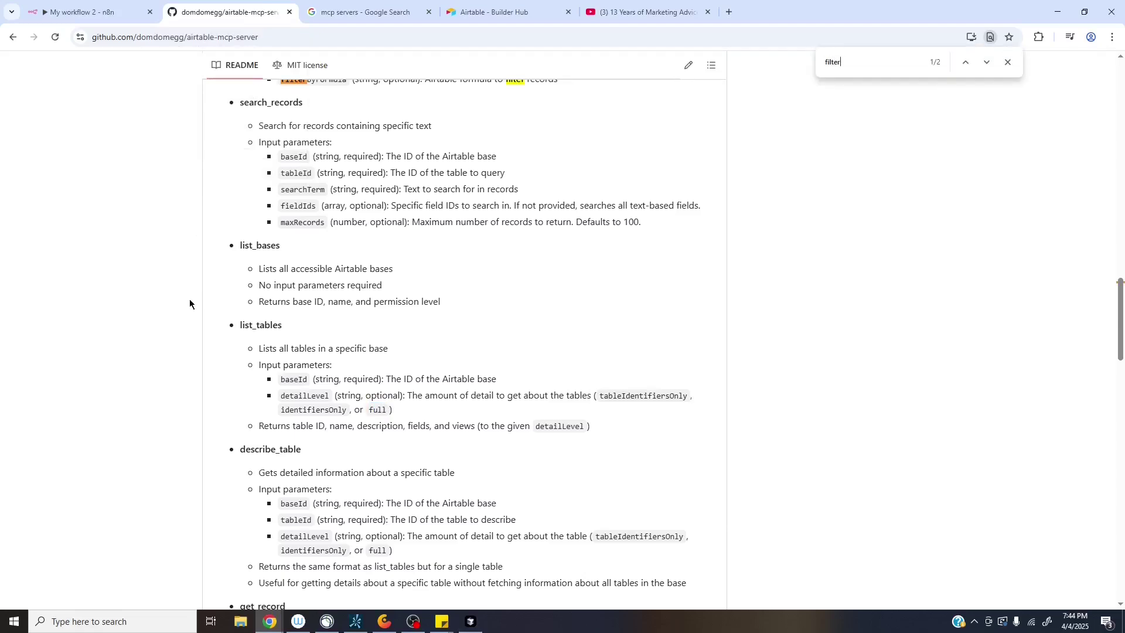
scroll(189, 302, up, 7)
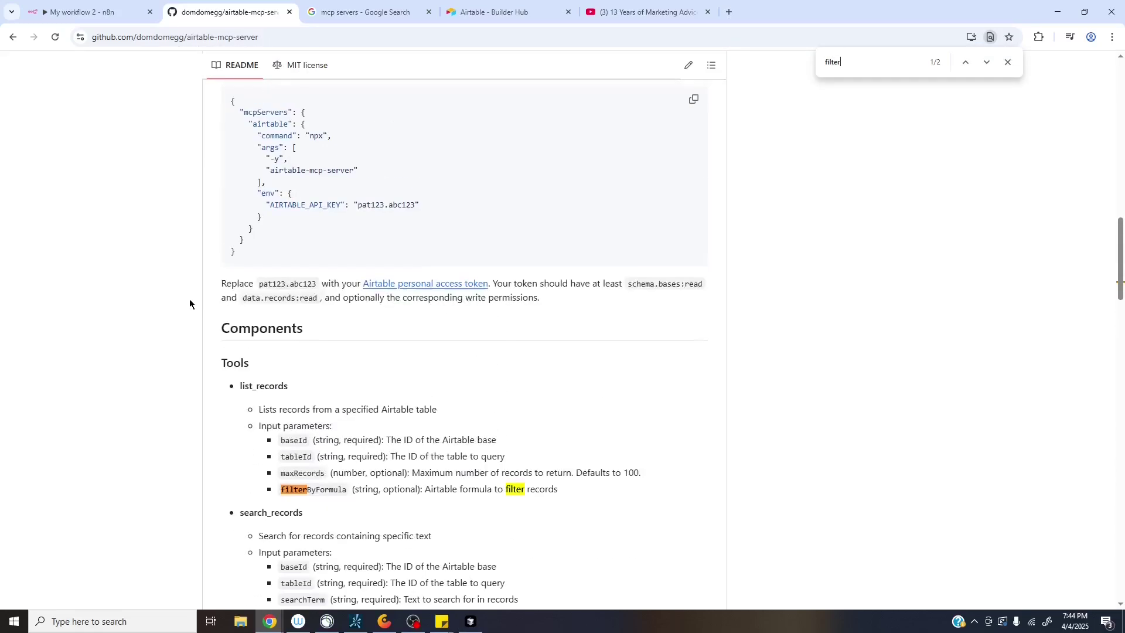
triple_click(406, 494)
triple_click(403, 492)
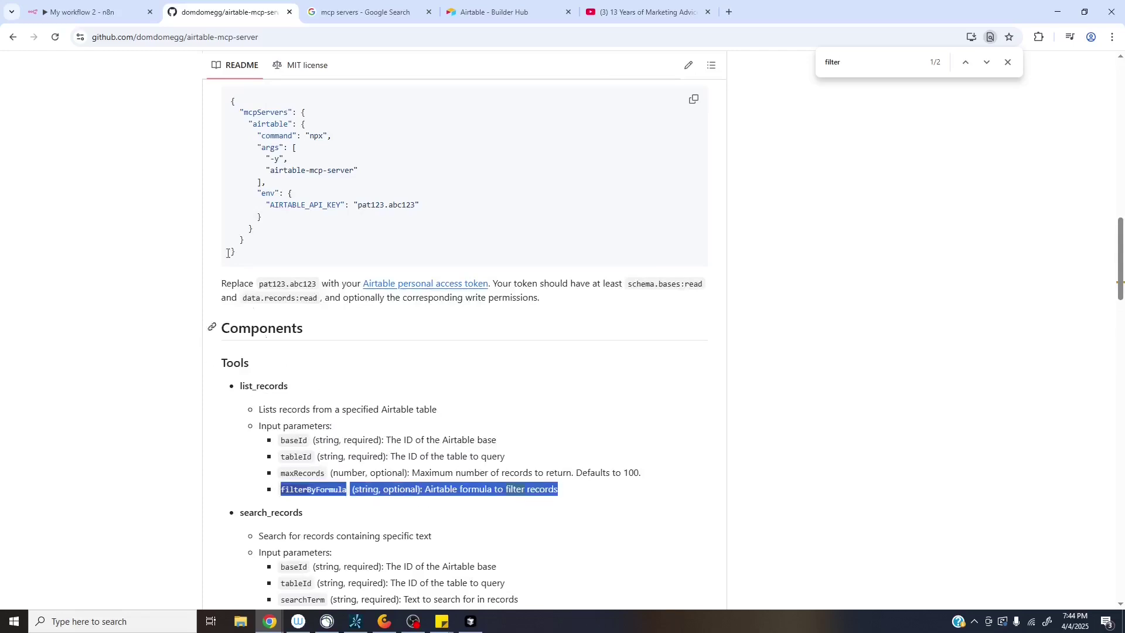
Step: Replace the Tool Name in the n8n MCP Client node with list_records, copied from the Cursor text file
click(87, 12)
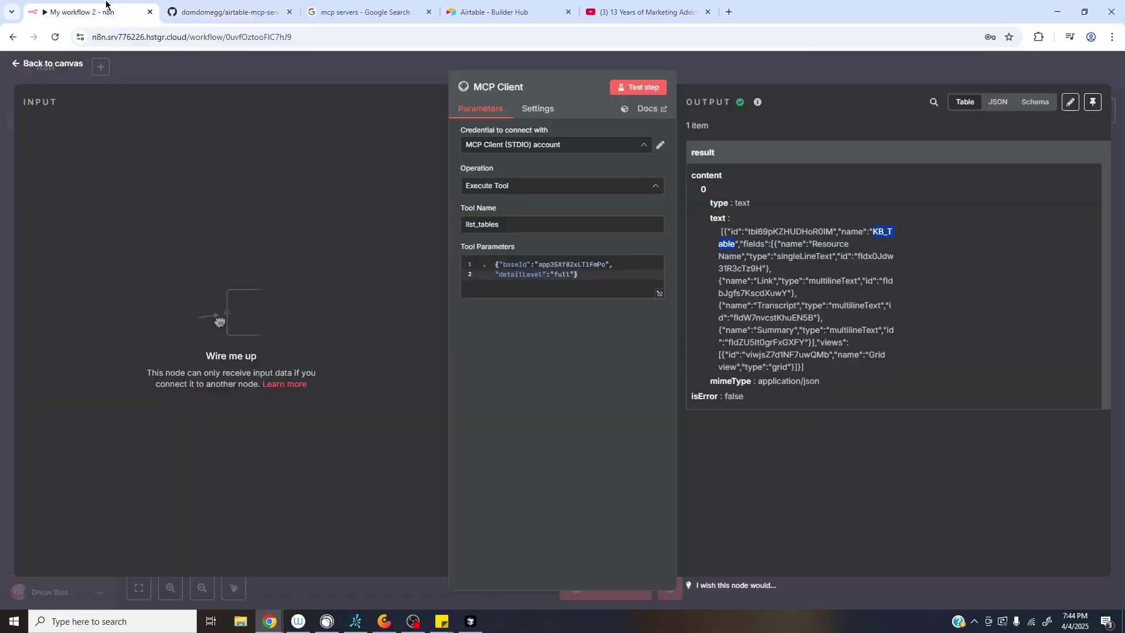
click(531, 195)
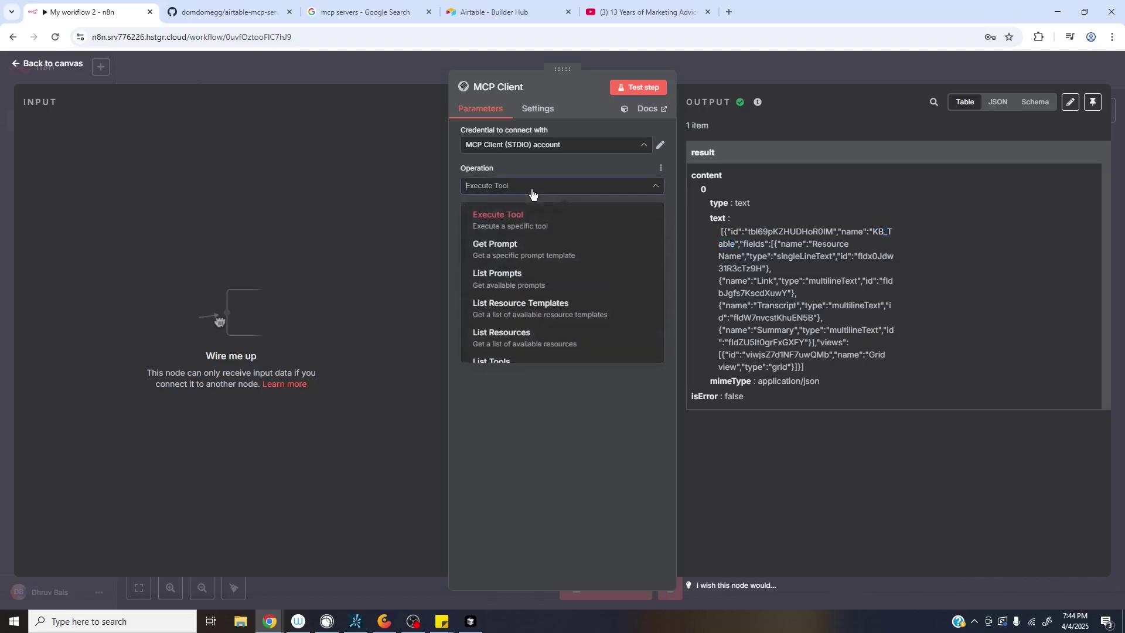
click(536, 223)
double_click(534, 227)
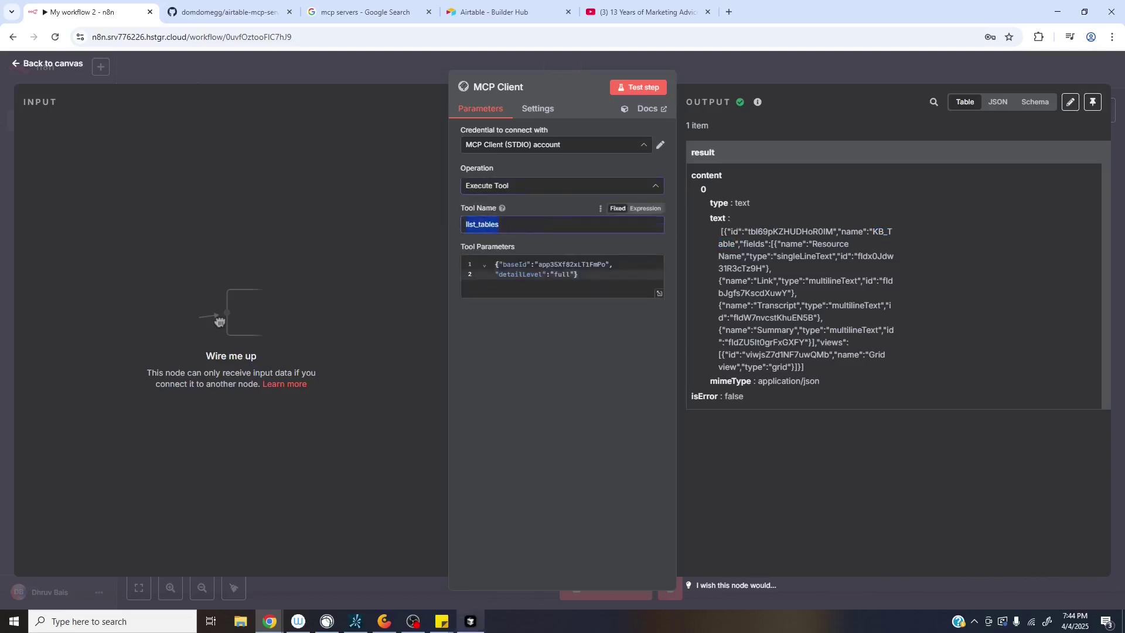
key(alt+Tab)
double_click(406, 208)
key(ctrl+c)
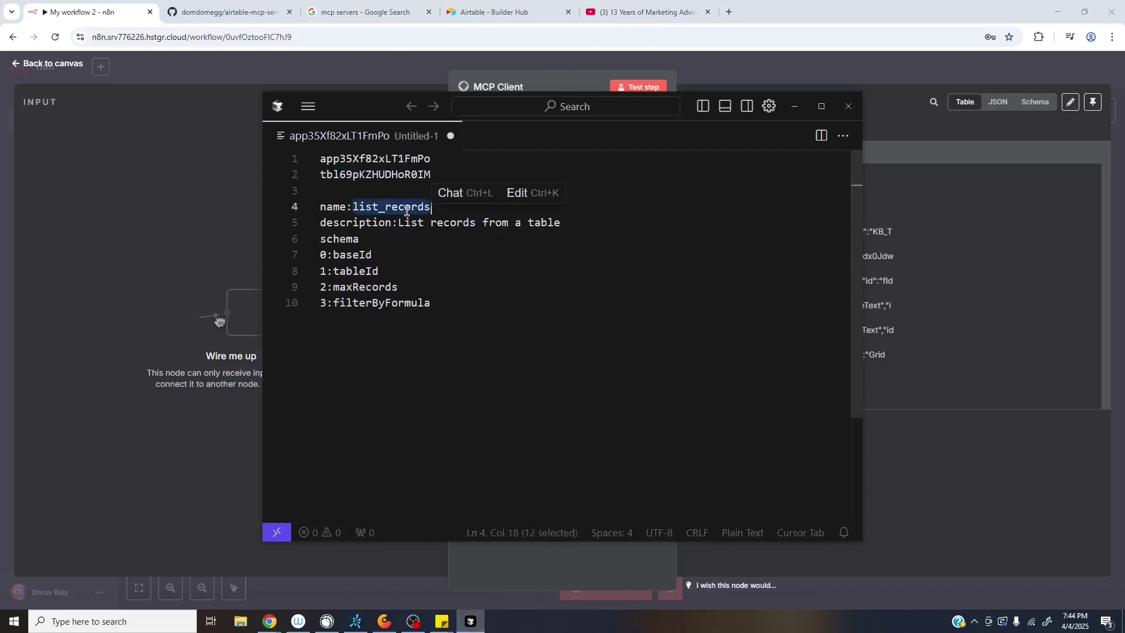
key(alt+Tab)
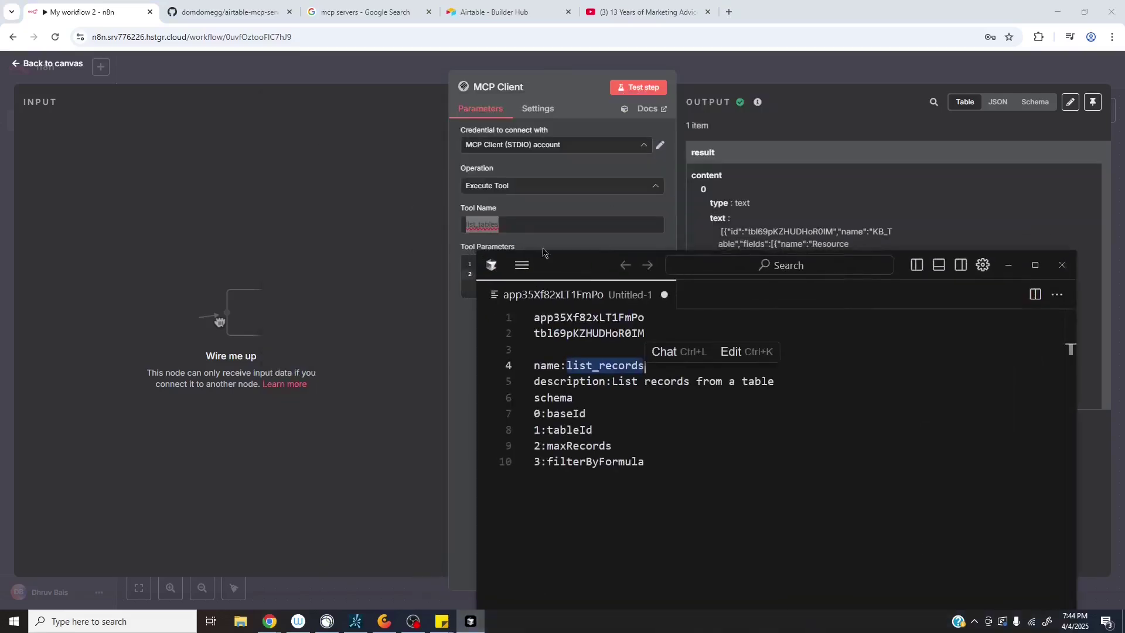
key(ctrl+v)
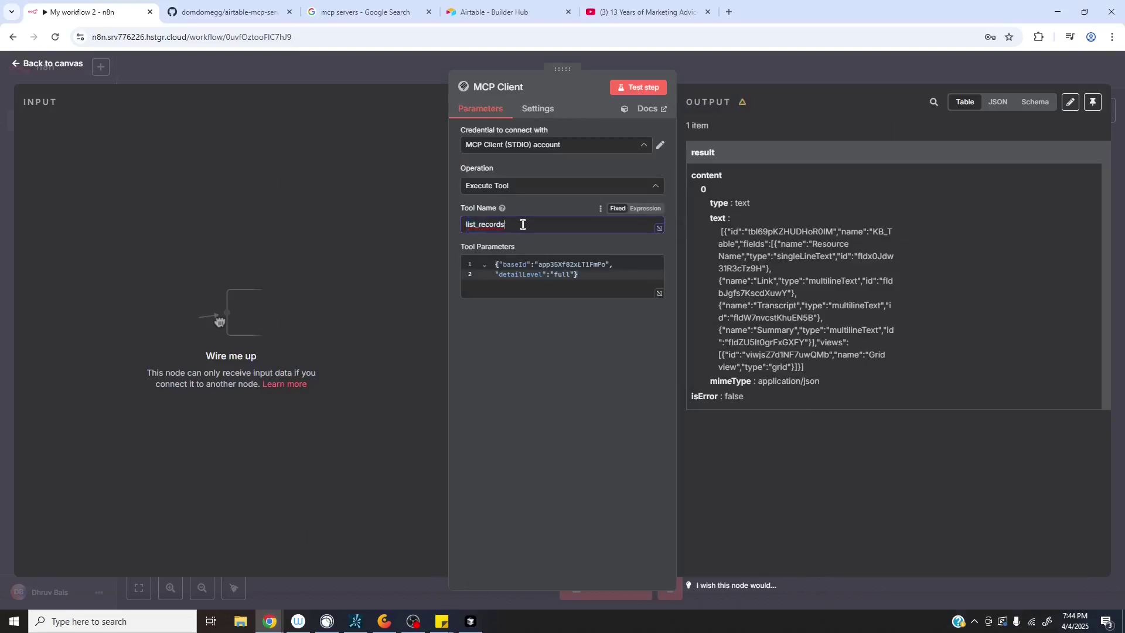
Step: Replace the detailLevel entry in the Tool Parameters with "tableId" and the KB_Table ID copied from the Cursor text file
key(alt+Tab)
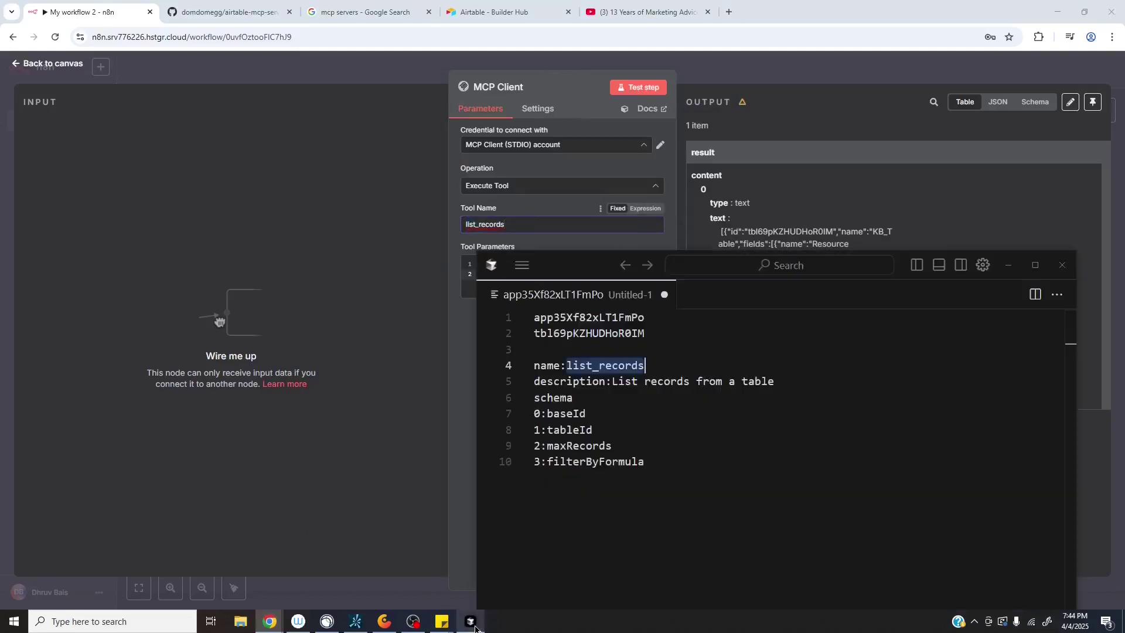
double_click(566, 413)
double_click(569, 430)
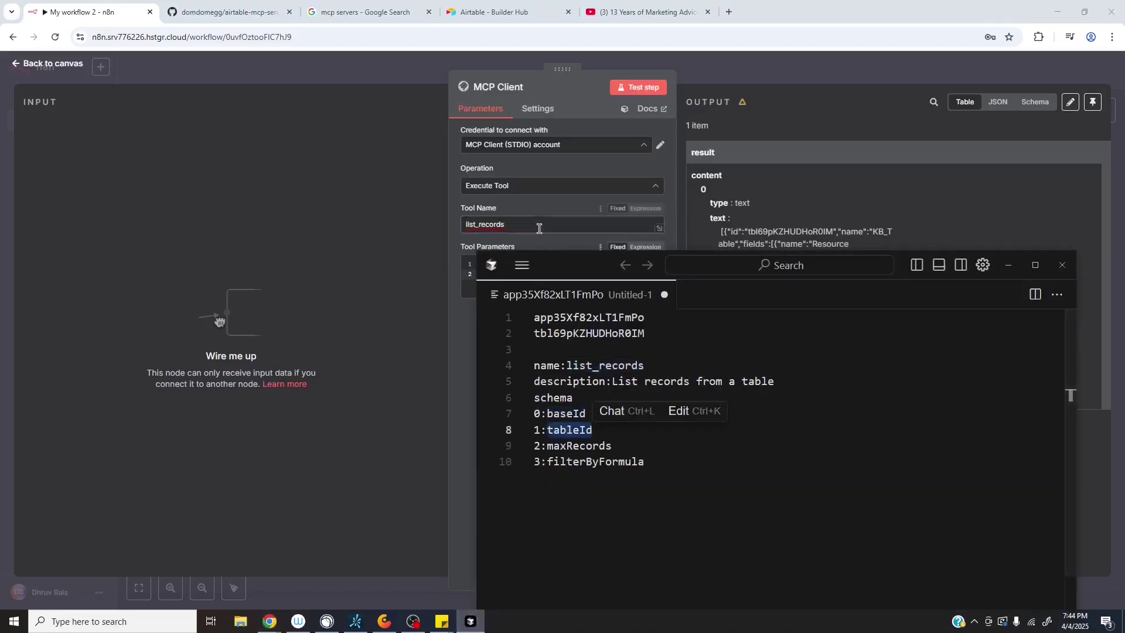
click(529, 220)
double_click(530, 274)
text(tableId)
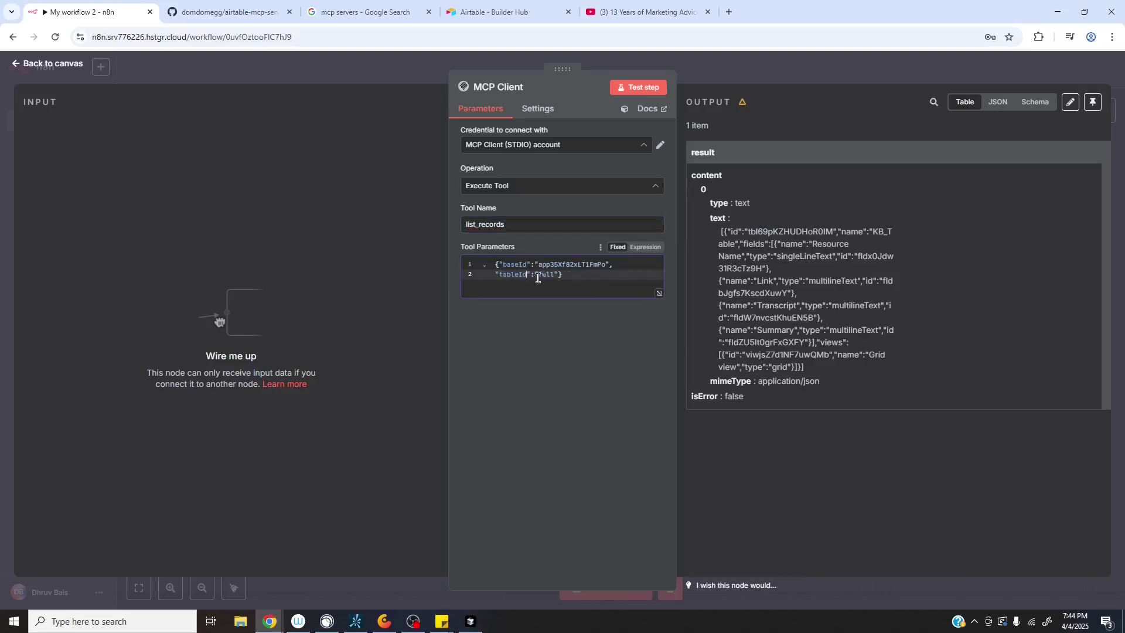
double_click(548, 275)
click(471, 621)
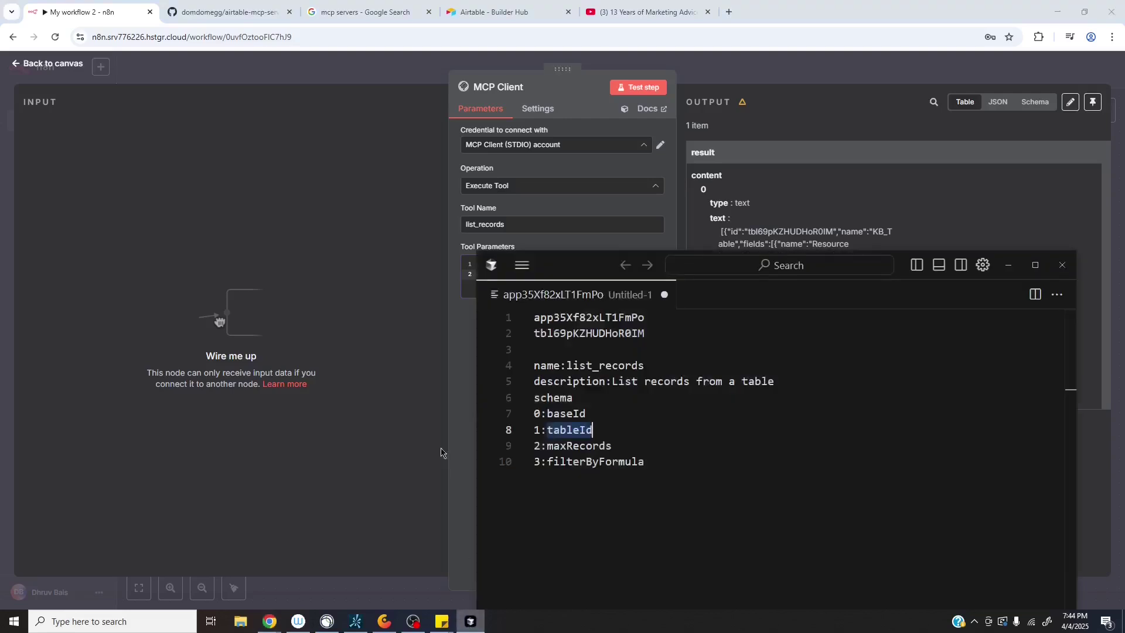
double_click(575, 333)
key(ctrl+c)
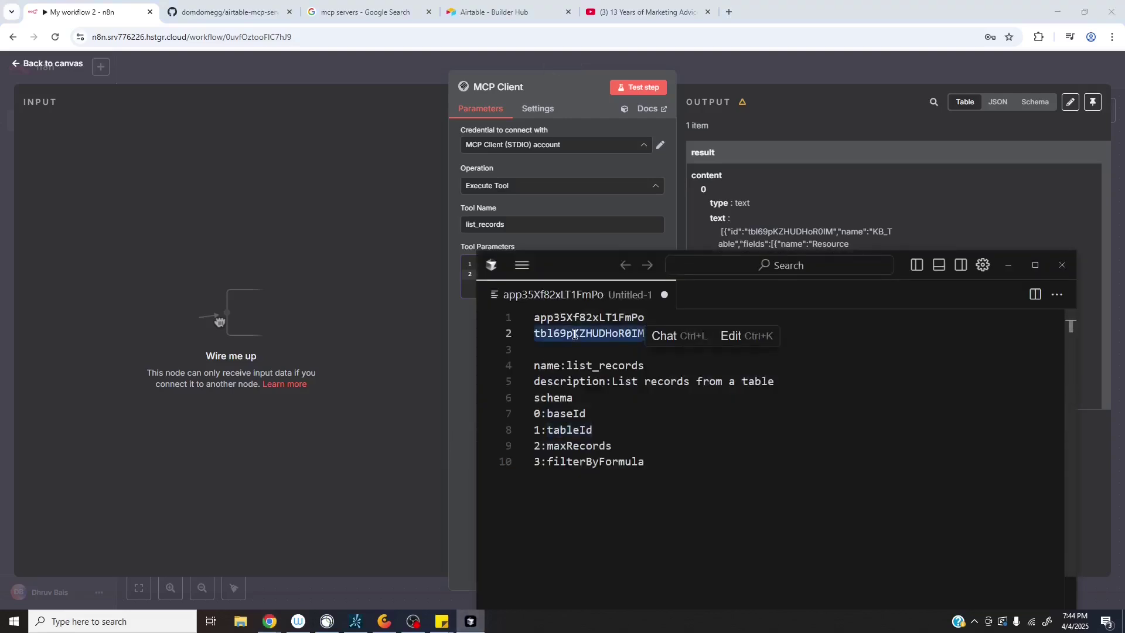
click(465, 346)
key(ctrl+v)
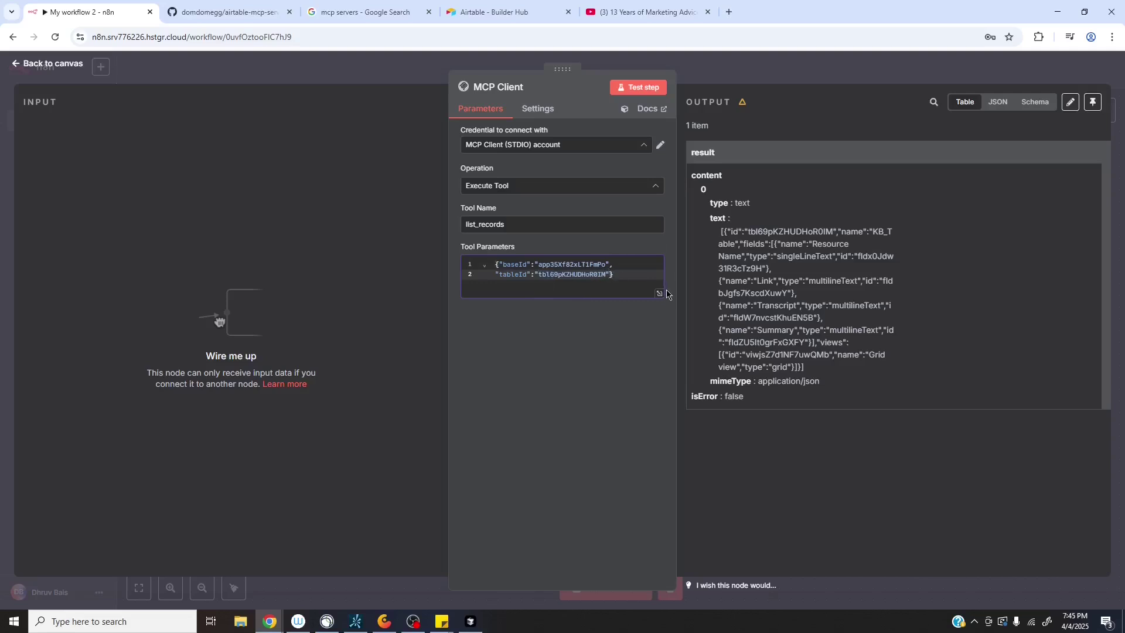
Step: Add "maxRecords":"100" on a new line of the Tool Parameters, copying the parameter name from the Cursor text file, and save the workflow
text(,)
key(Return)
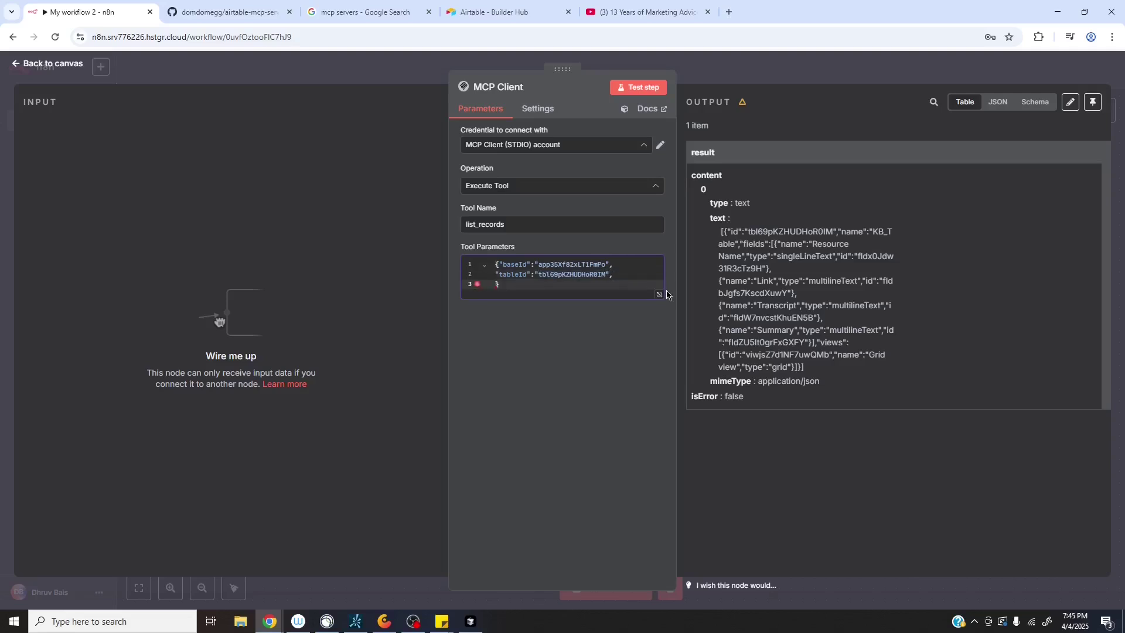
click(470, 621)
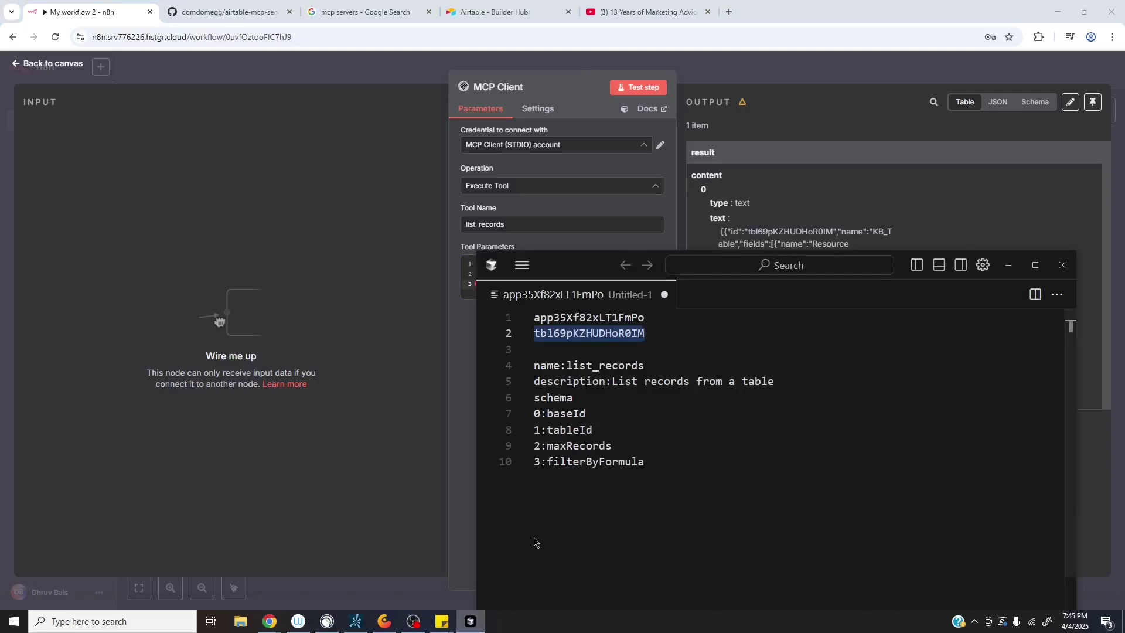
double_click(573, 444)
key(ctrl+c)
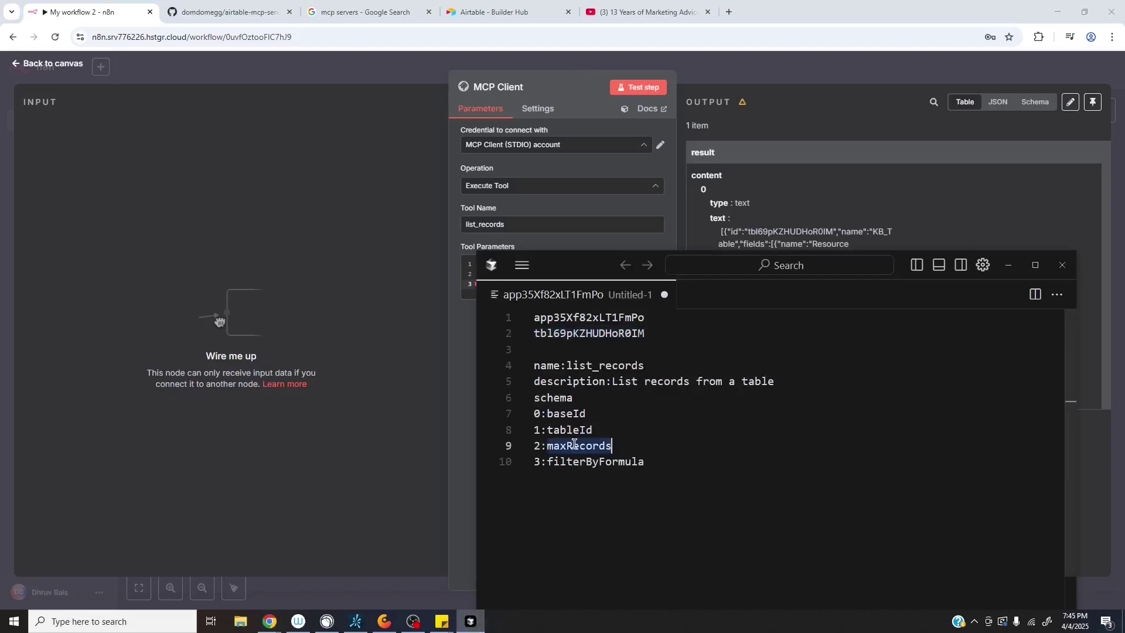
click(464, 381)
click(496, 285)
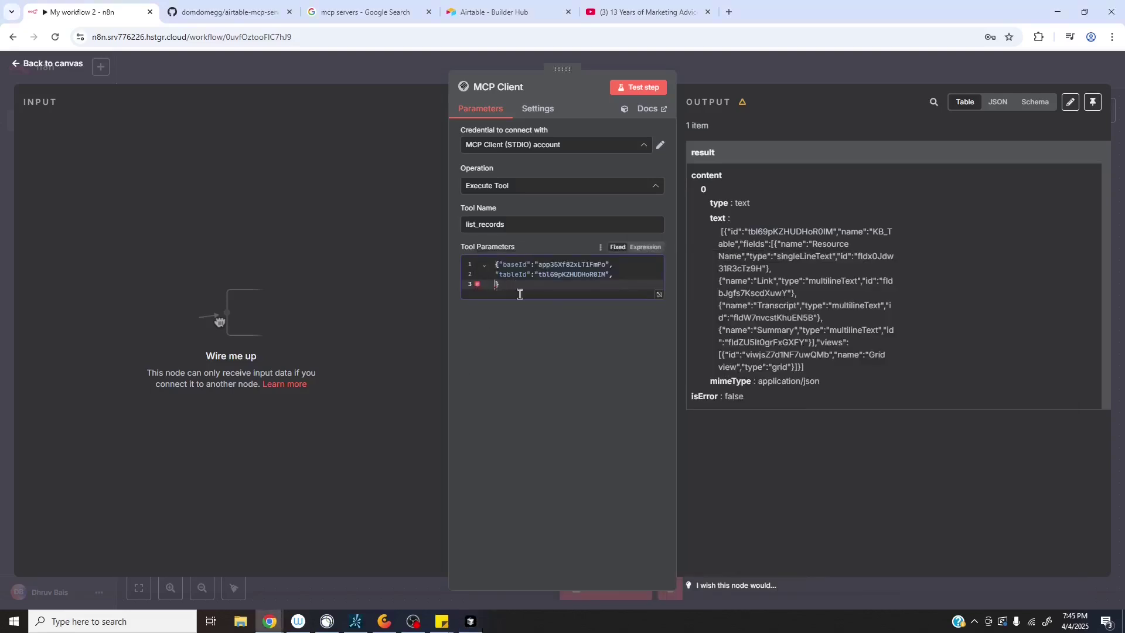
text(")
key(ctrl+v)
text(")
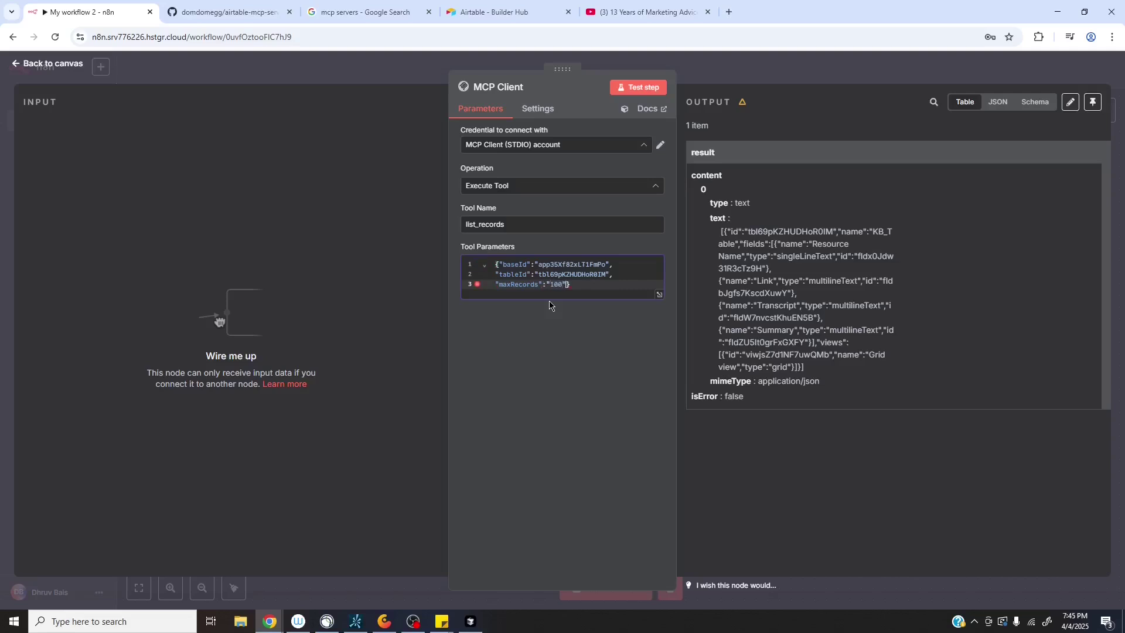
key(ctrl+s)
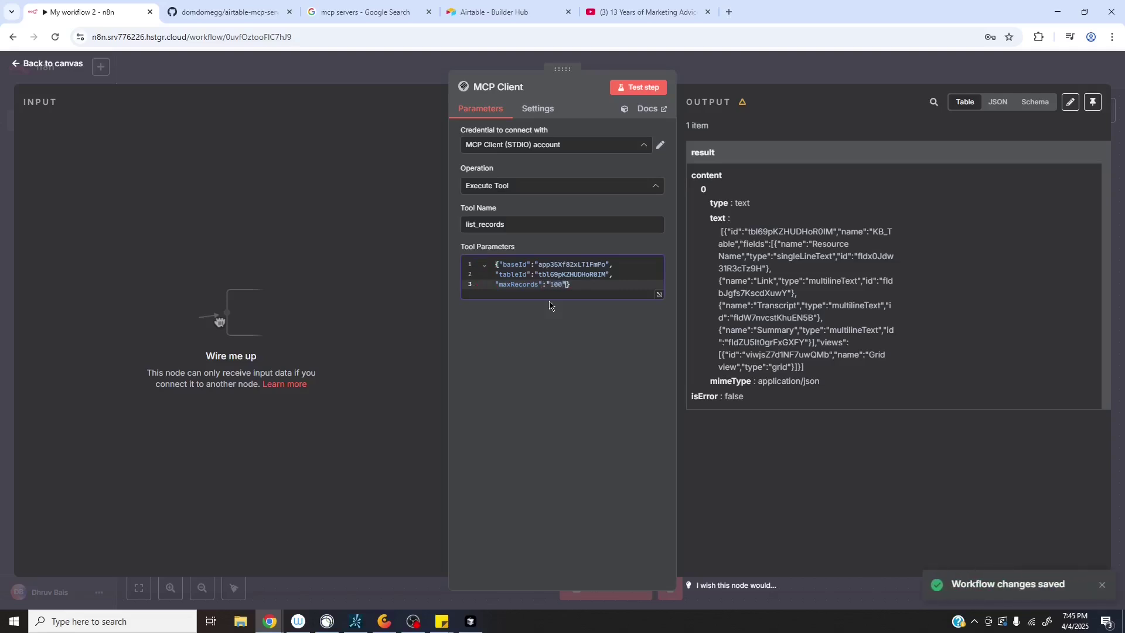
Step: Test the list_records call, then rerun it with the quotes removed from the maxRecords value so it reads 100 as a number
click(622, 91)
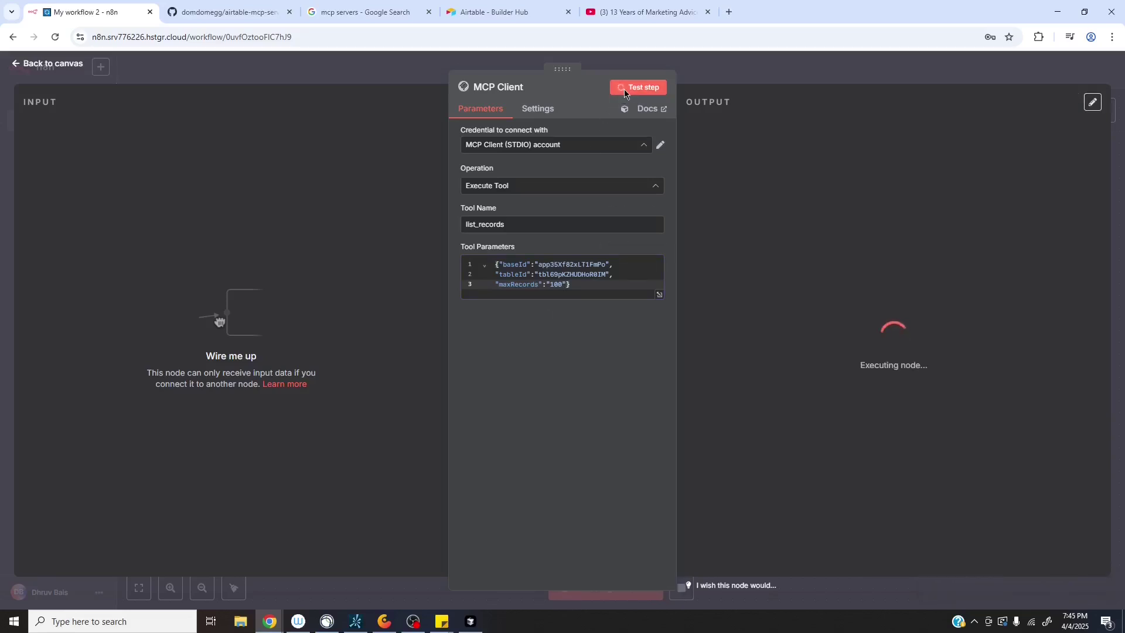
click(550, 284)
key(BackSpace)
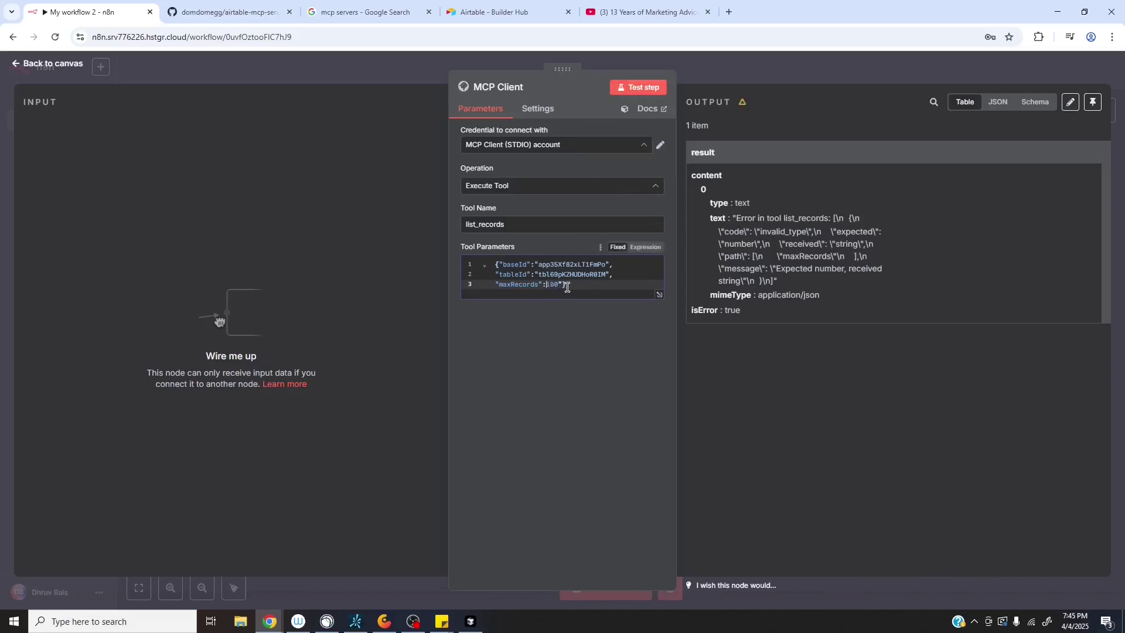
click(564, 286)
key(Delete)
click(634, 89)
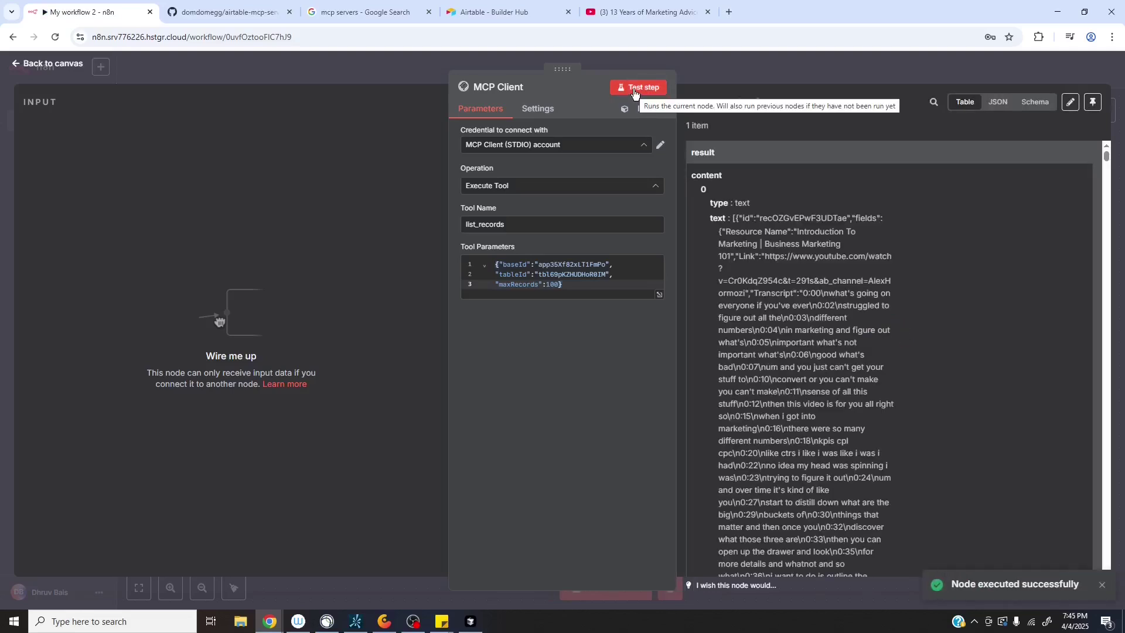
Step: Examine the list_records output from the first record's ID and fields through to the end of the last transcript
double_click(787, 220)
double_click(865, 218)
scroll(795, 278, down, 20)
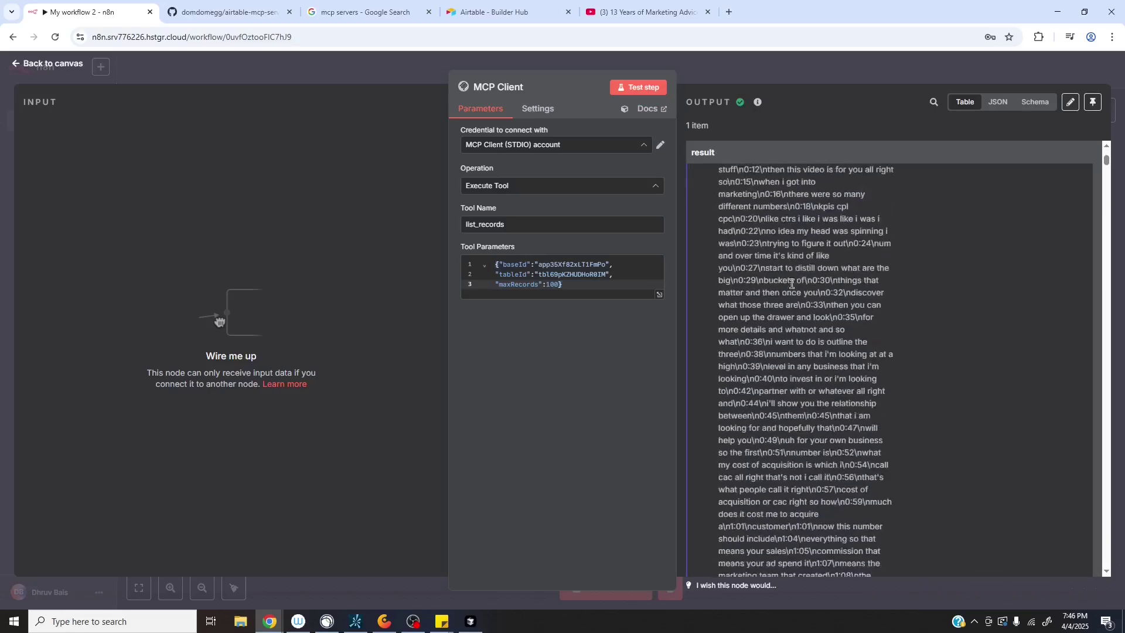
drag(1106, 178, 1094, 571)
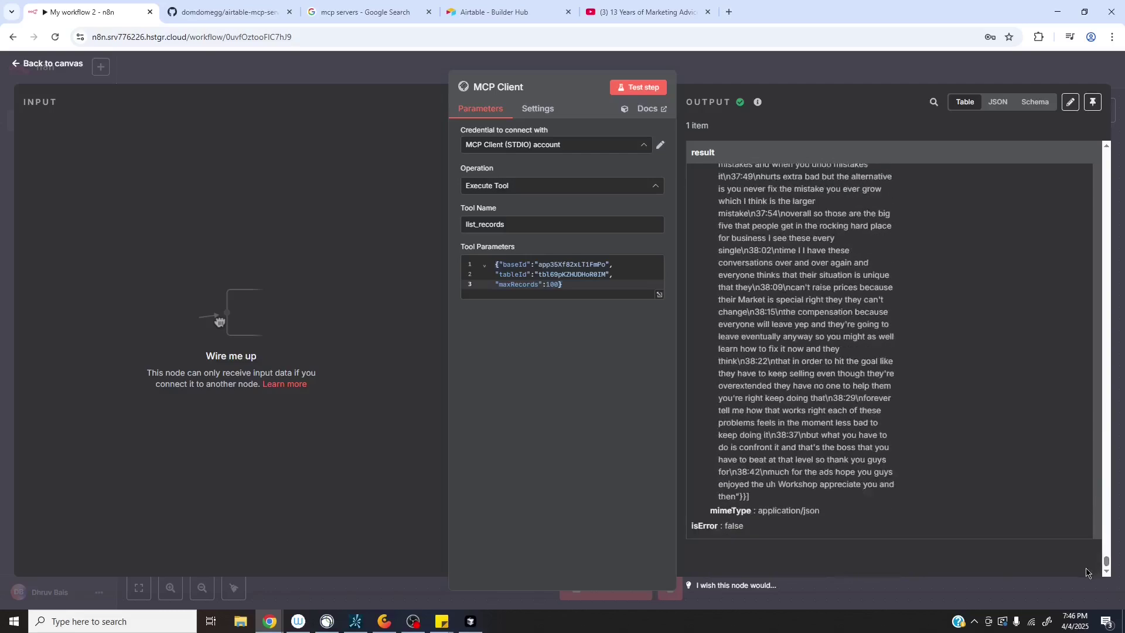
scroll(781, 485, up, 5)
scroll(781, 485, up, 20)
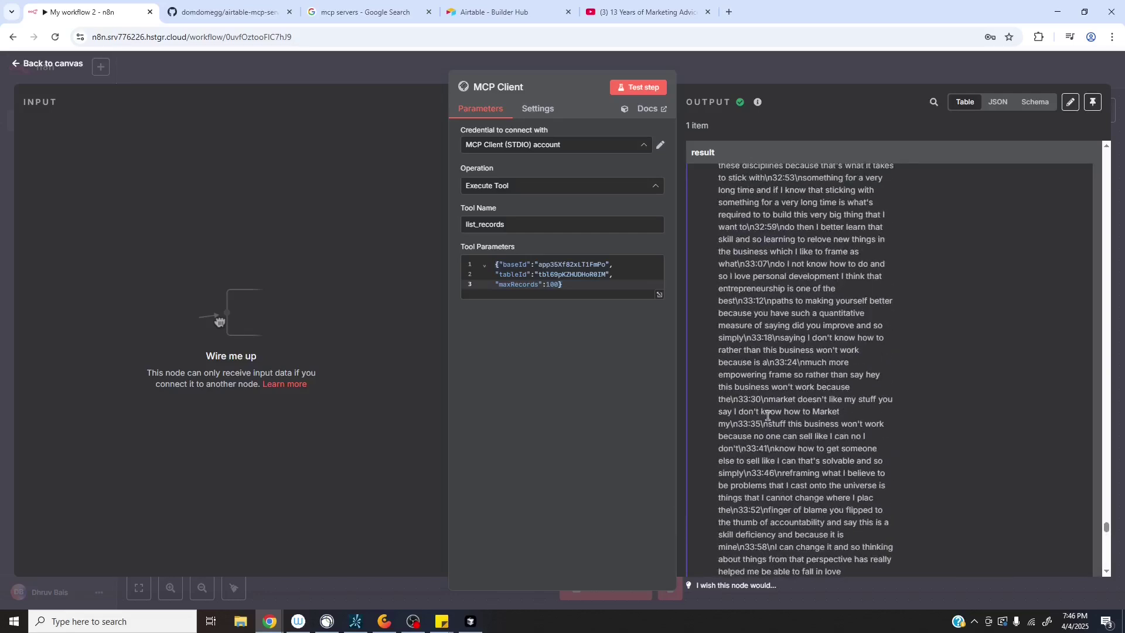
scroll(767, 420, up, 6)
scroll(767, 420, up, 12)
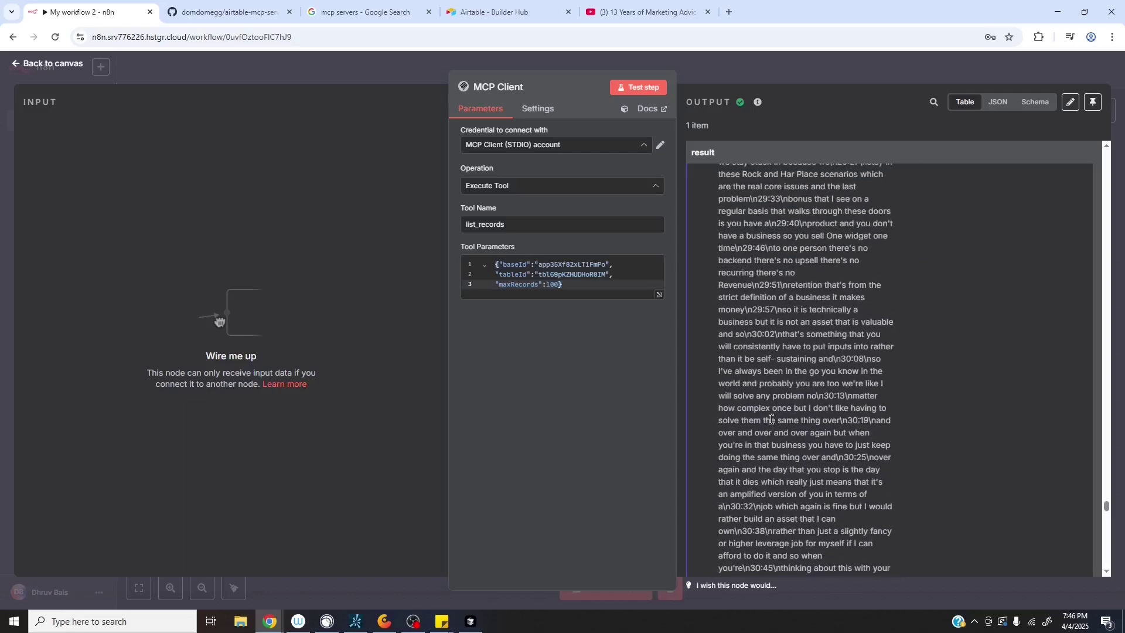
Step: Search the page for "{" and step through the matches to locate where each record starts in the output
key(ctrl+f)
text({)
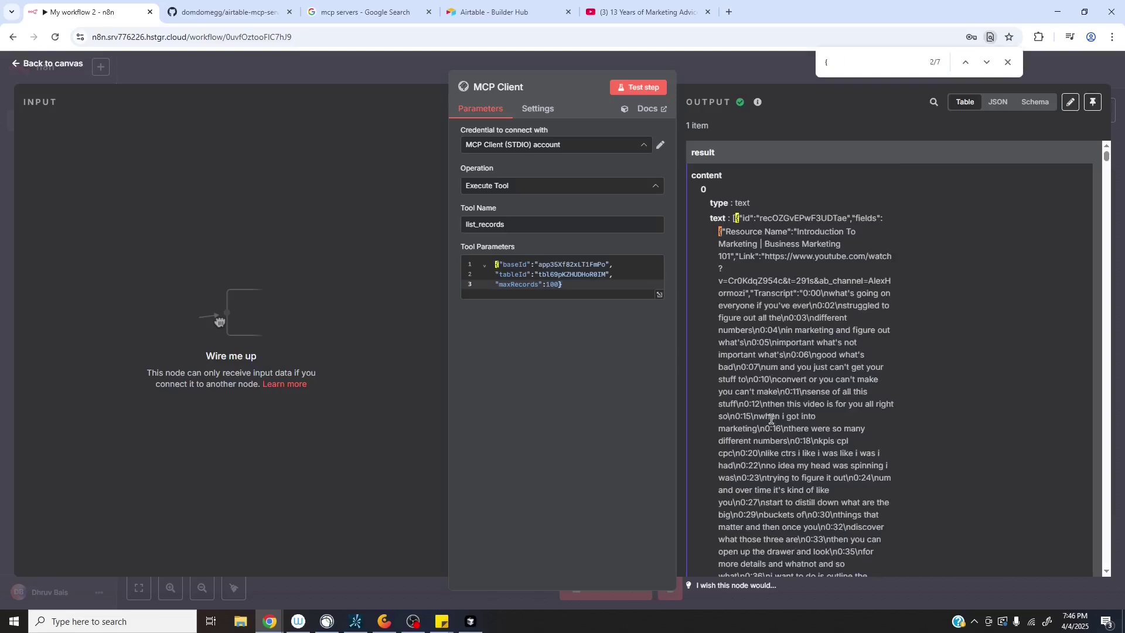
key(Return)
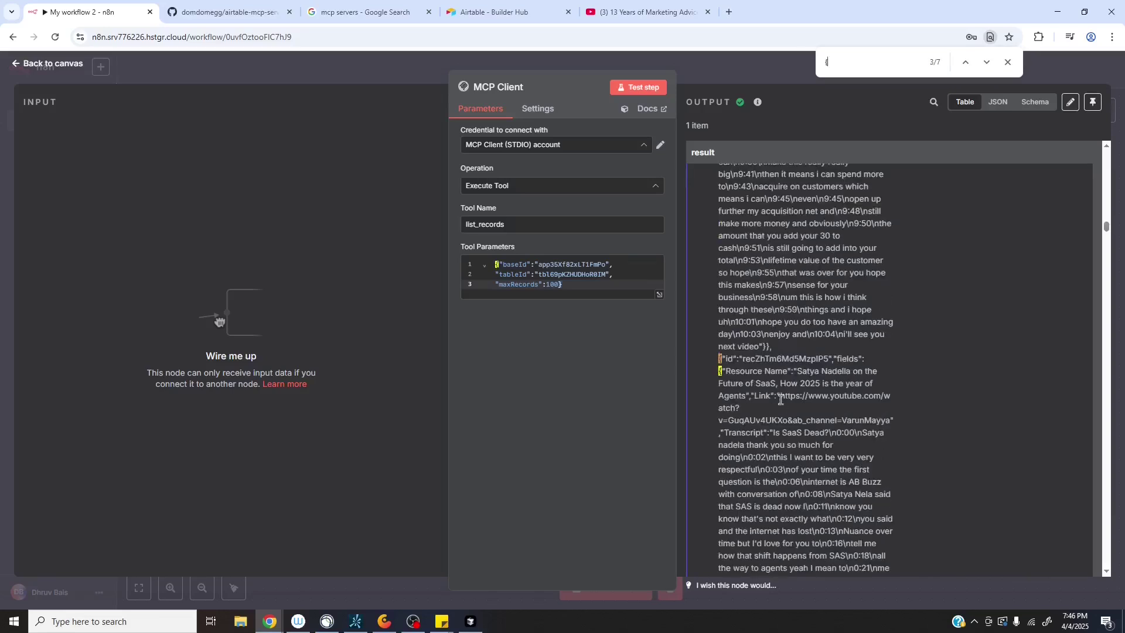
key(Return)
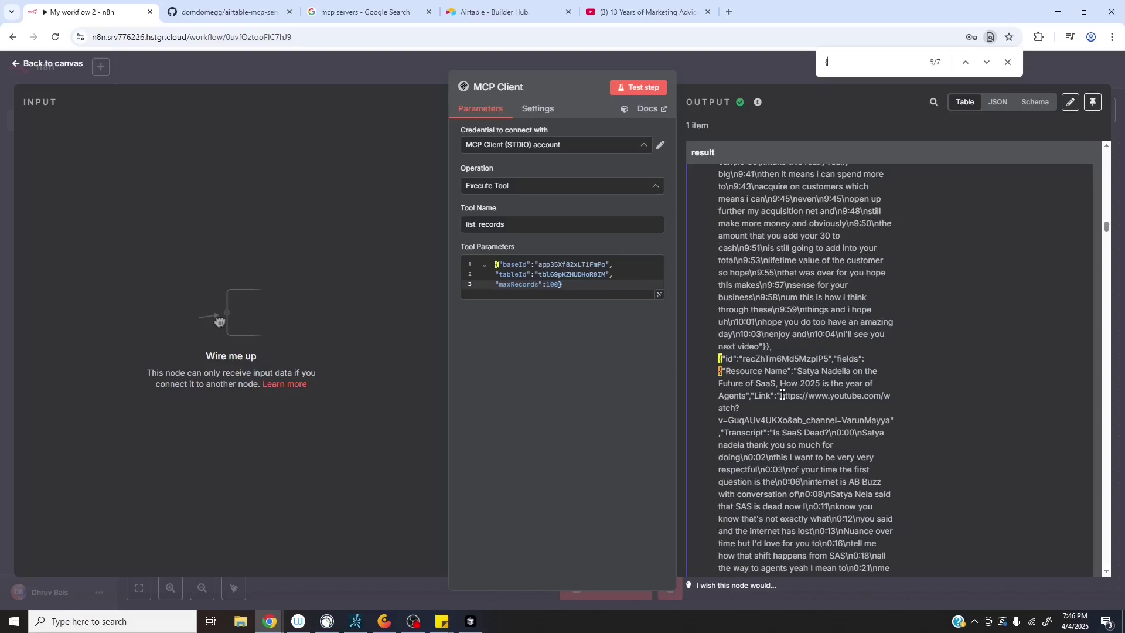